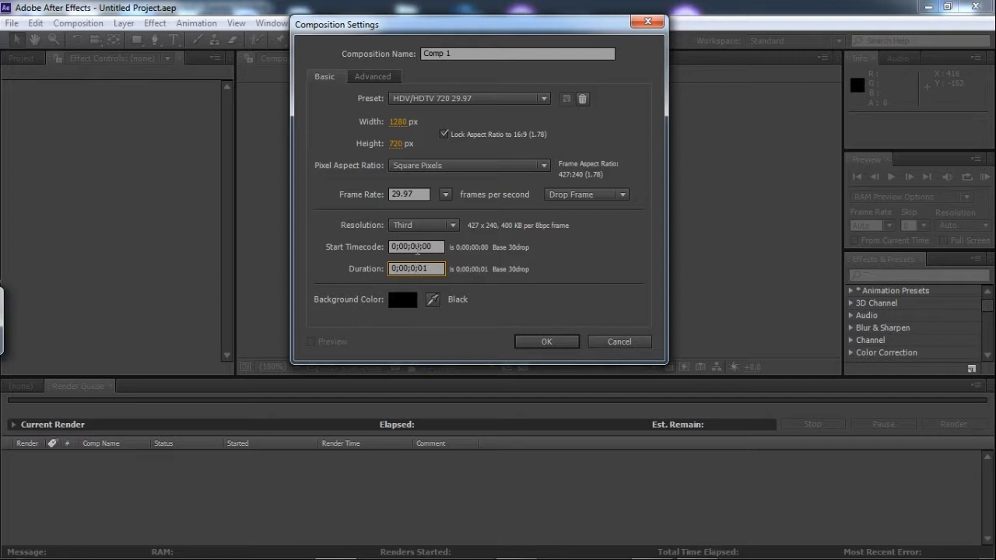
- Set the composition's duration to 0;00;05;01 and create the composition with these settings
key(BackSpace)
key(Num_Lock)
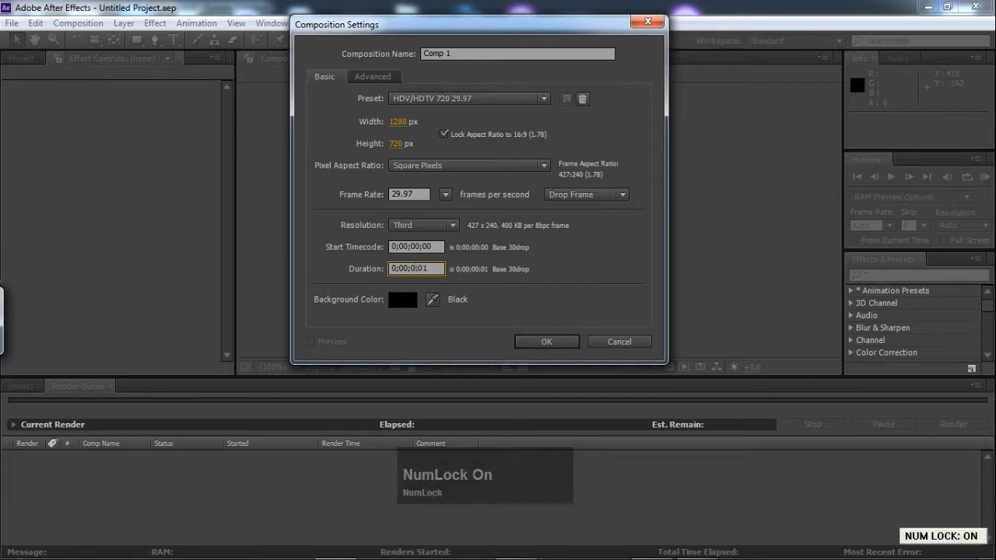
text(5)
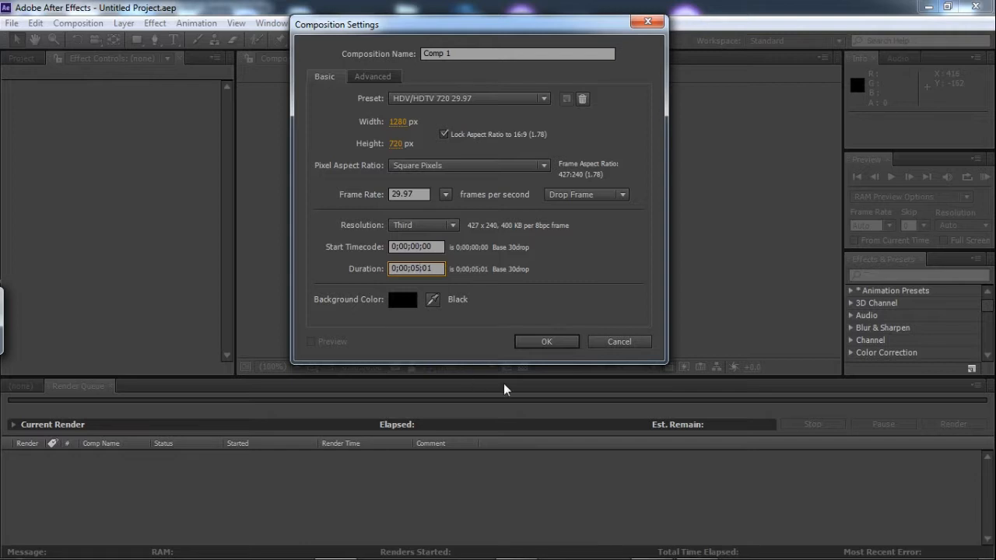
click(552, 346)
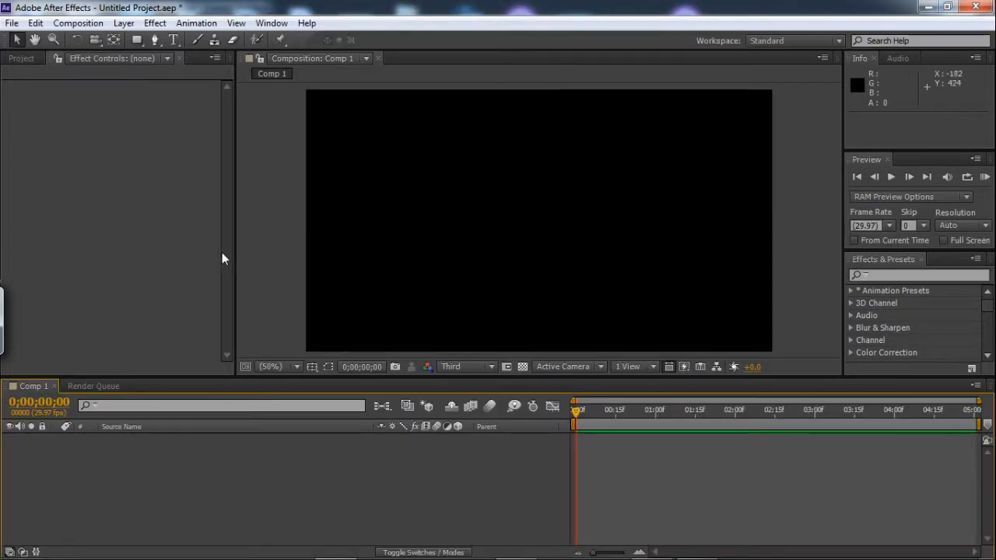
- Add a new text layer to the composition with the text SMILE
right_click(196, 471)
mouse_move(411, 314)
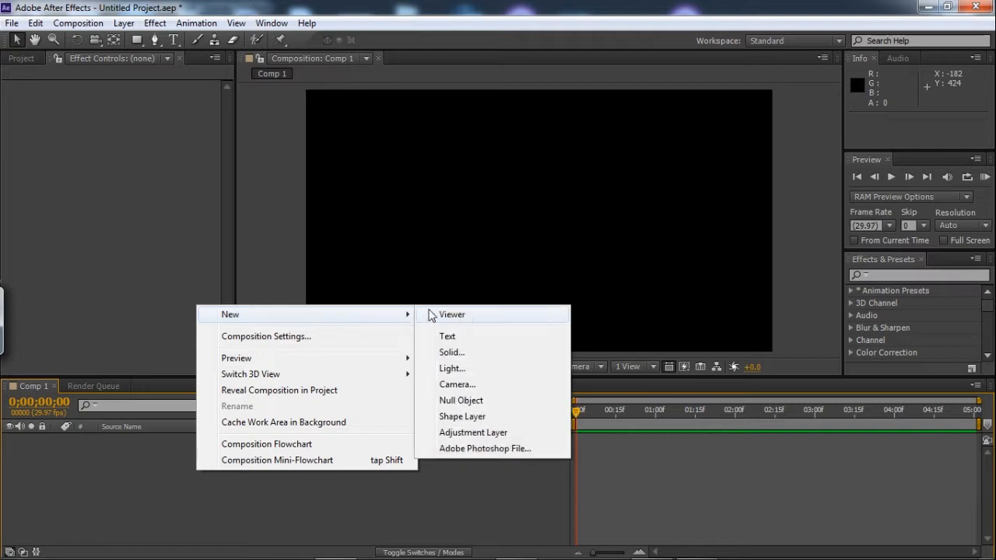
click(462, 337)
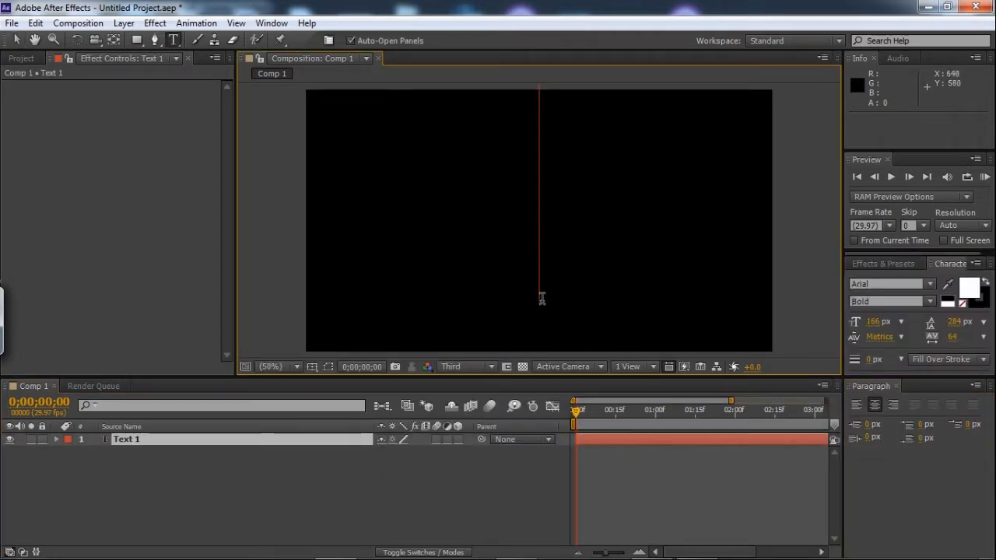
text(sMILE)
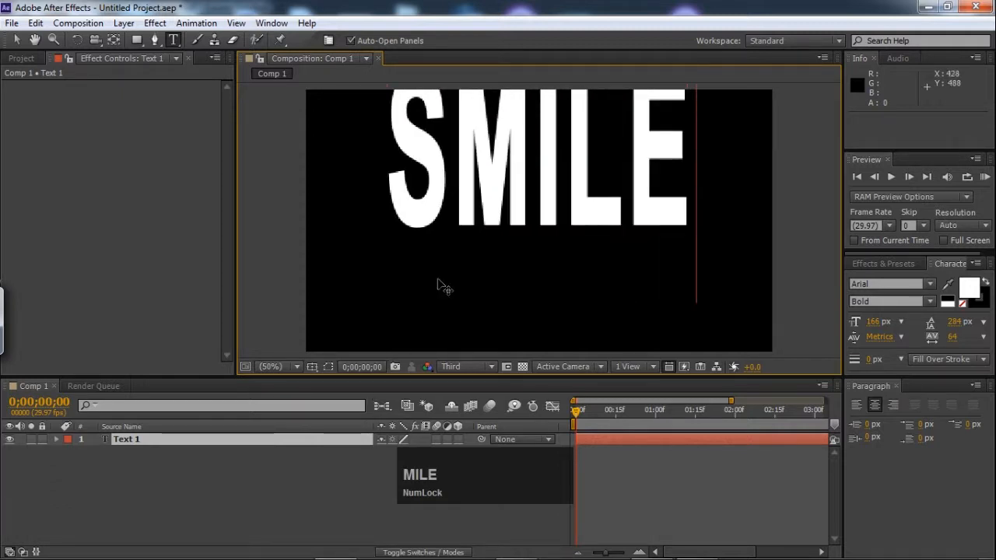
- Set the SMILE text's vertical scale to 279% and center the layer horizontally and vertically in the composition
click(302, 444)
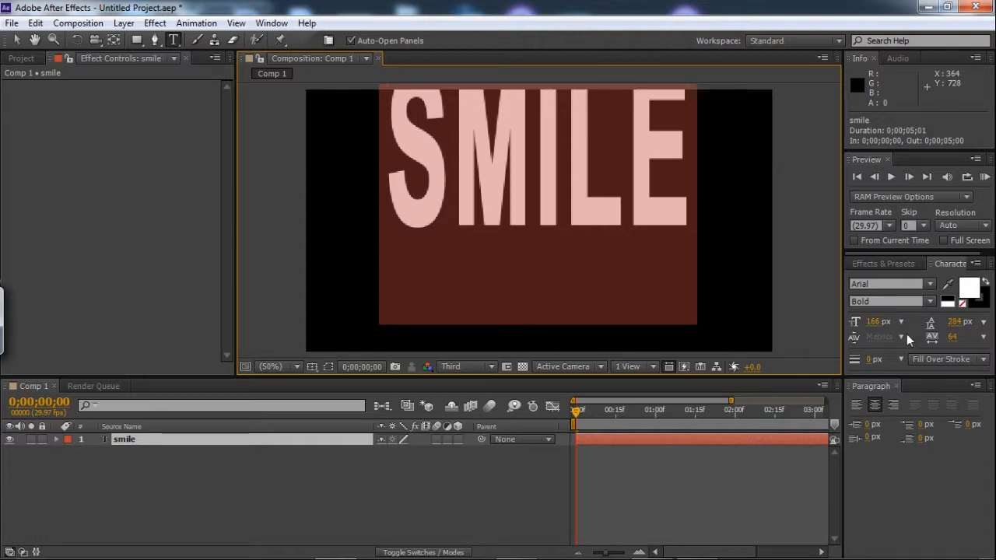
drag(896, 380, 859, 382)
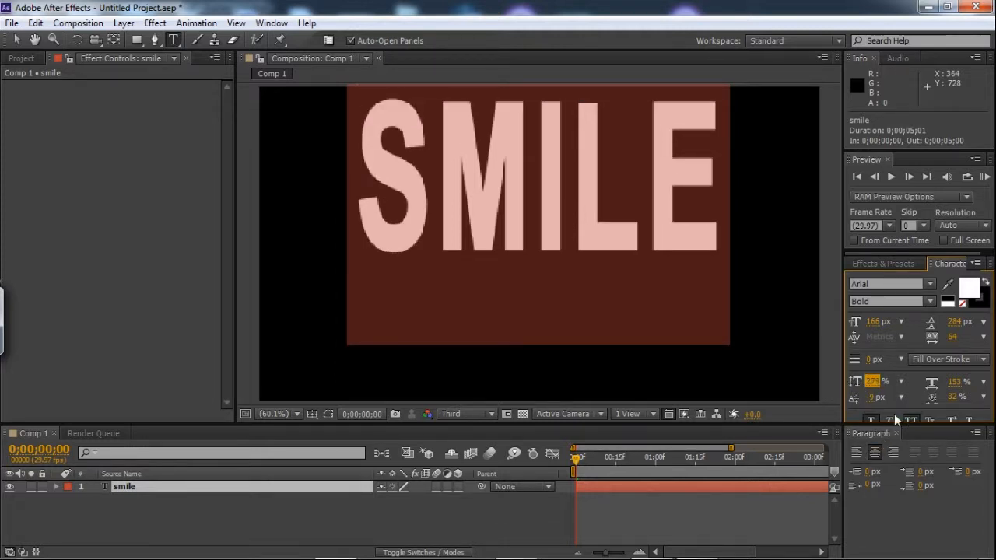
click(284, 23)
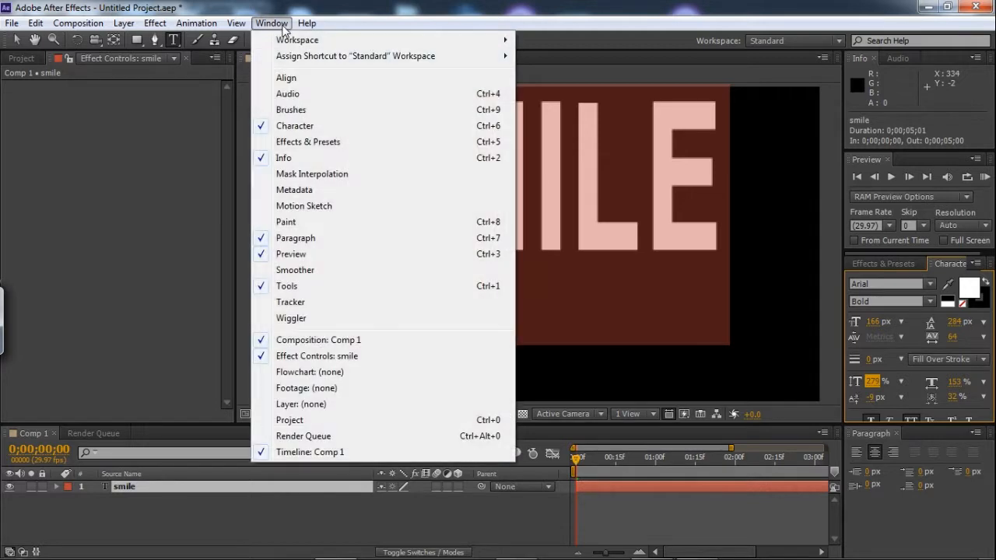
click(297, 79)
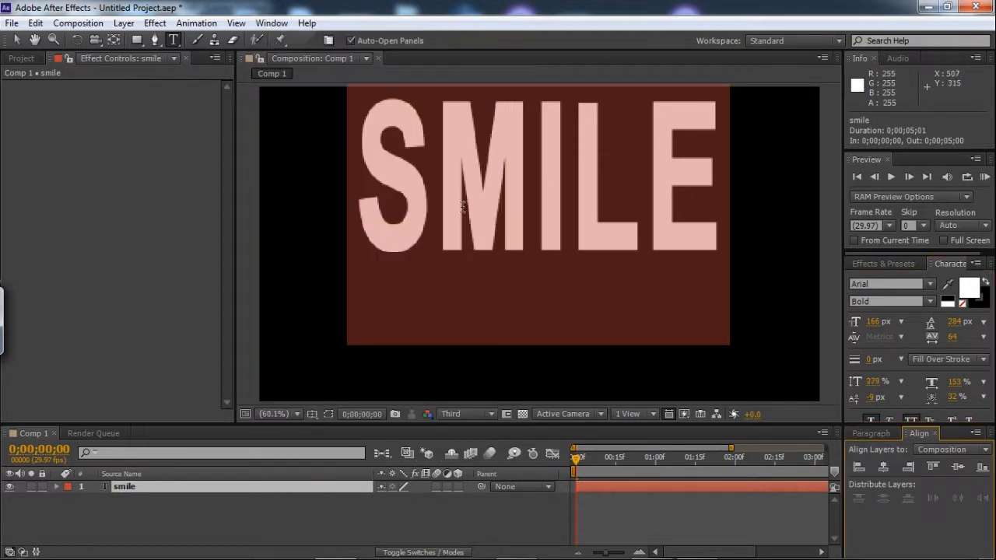
click(882, 468)
click(958, 468)
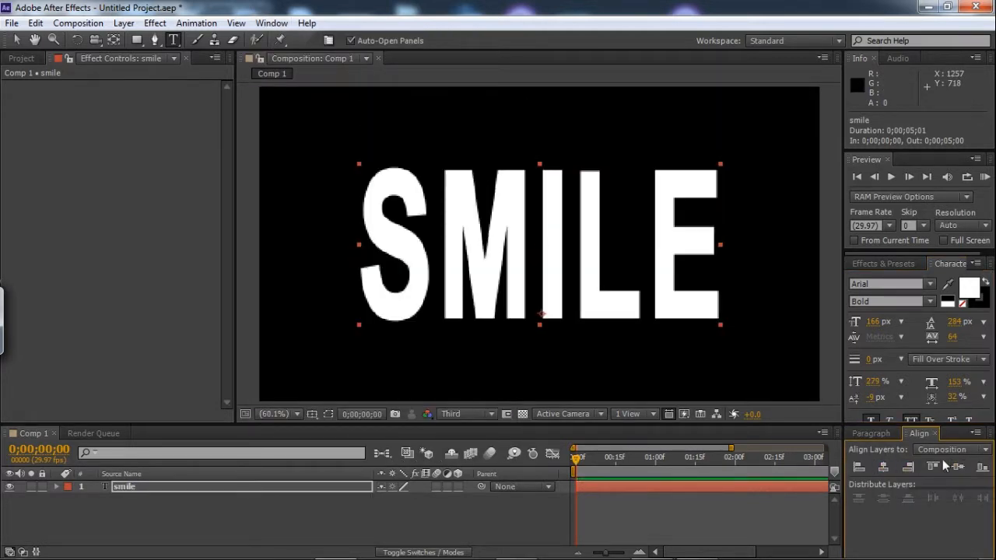
click(344, 513)
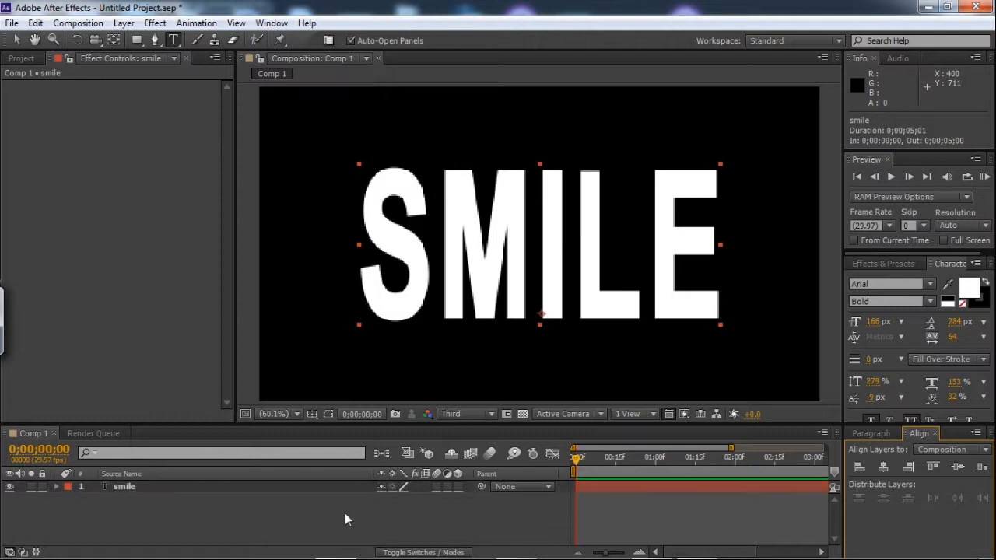
- Create masks from the text of the smile layer
click(294, 488)
right_click(298, 495)
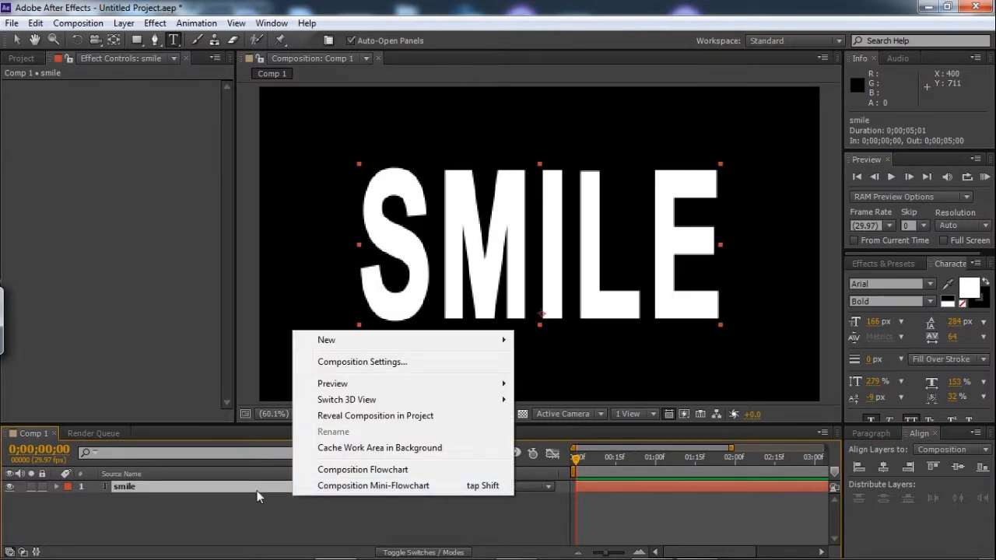
click(234, 492)
right_click(235, 493)
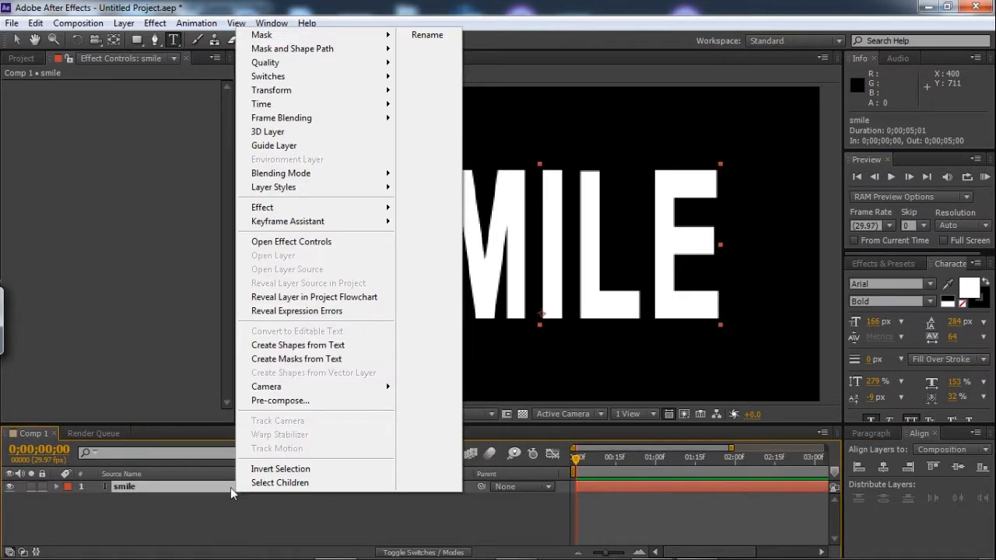
click(326, 361)
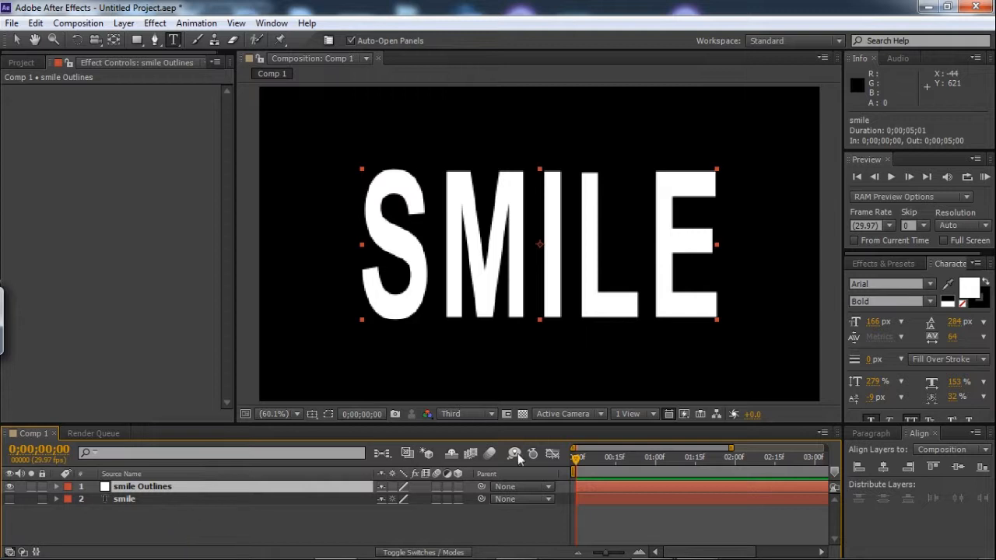
- Apply the Generate > Stroke effect to the smile Outlines layer with the On Transparent paint style
click(157, 23)
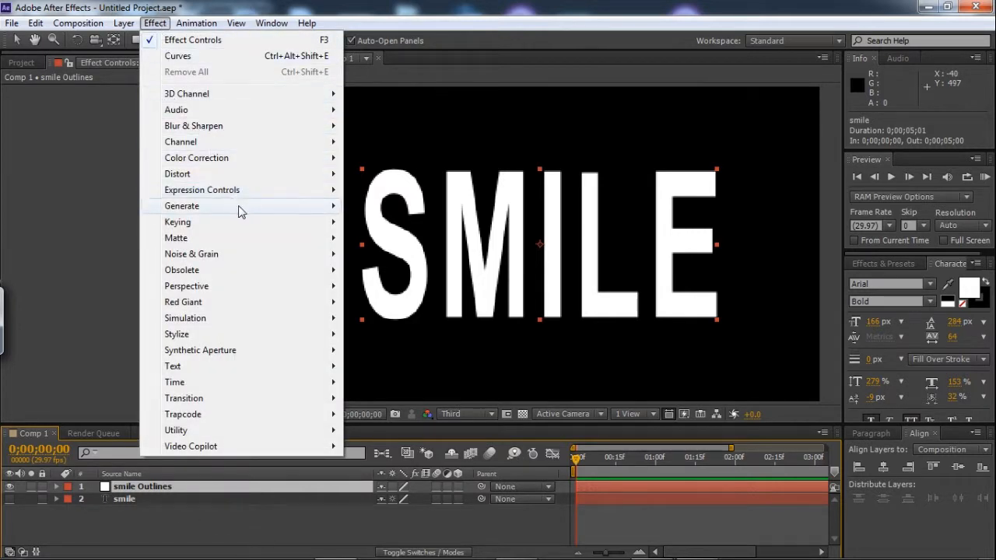
mouse_move(247, 211)
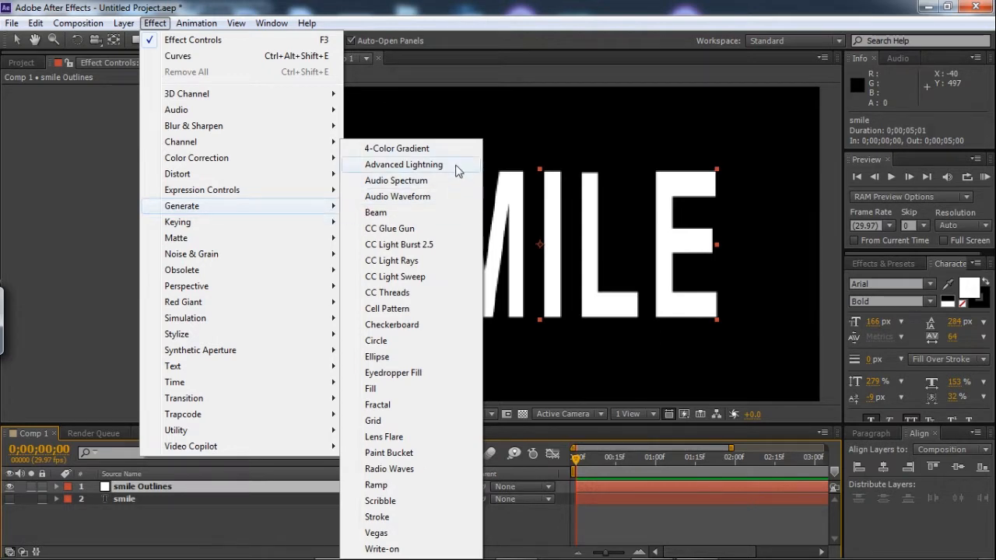
click(393, 517)
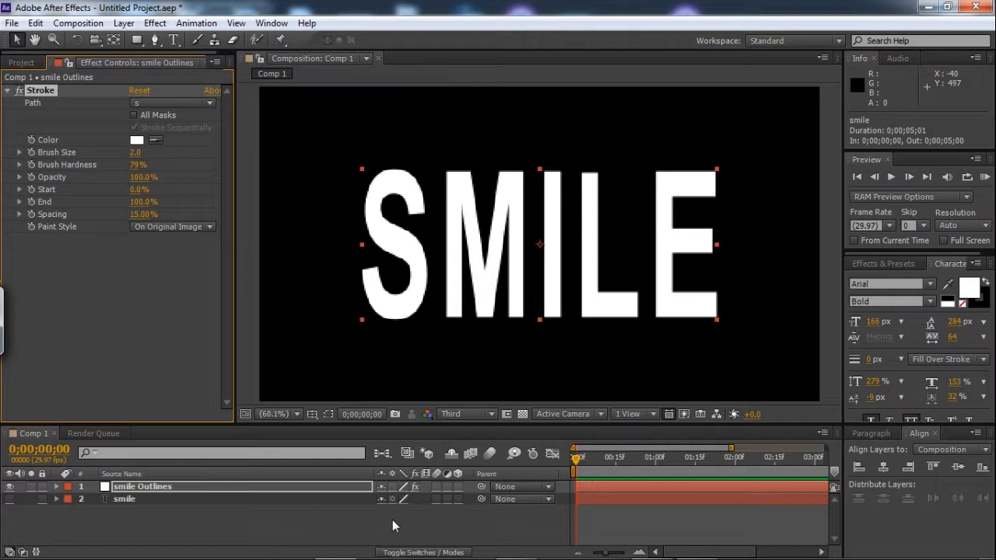
click(174, 228)
click(194, 257)
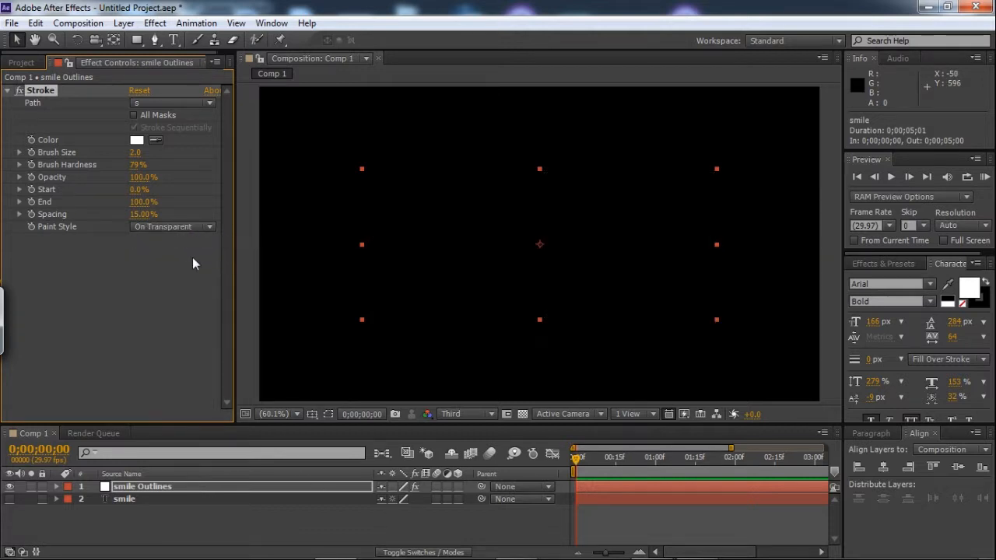
- Make the Stroke effect use all masks non-sequentially, with brush size 3.2 and brush hardness 82%
click(165, 103)
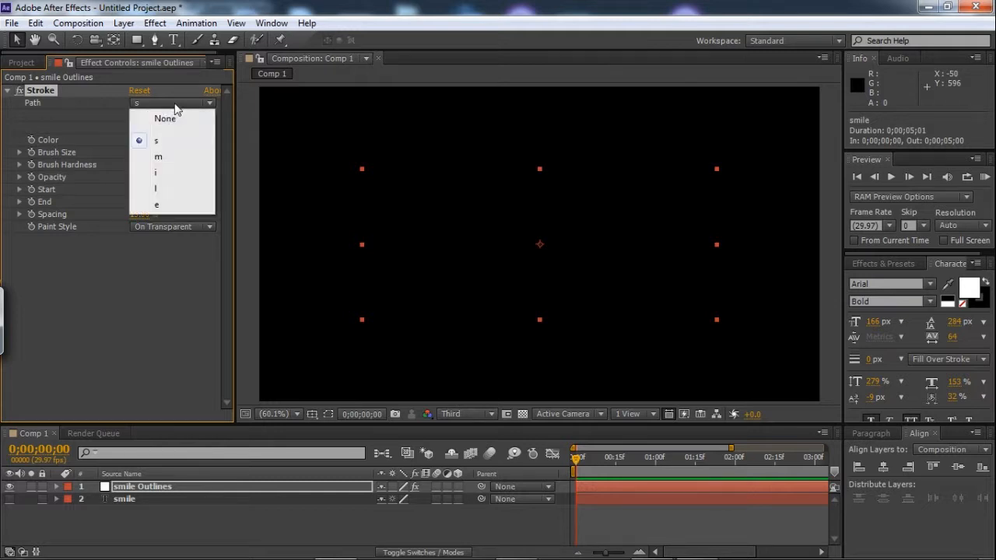
click(166, 134)
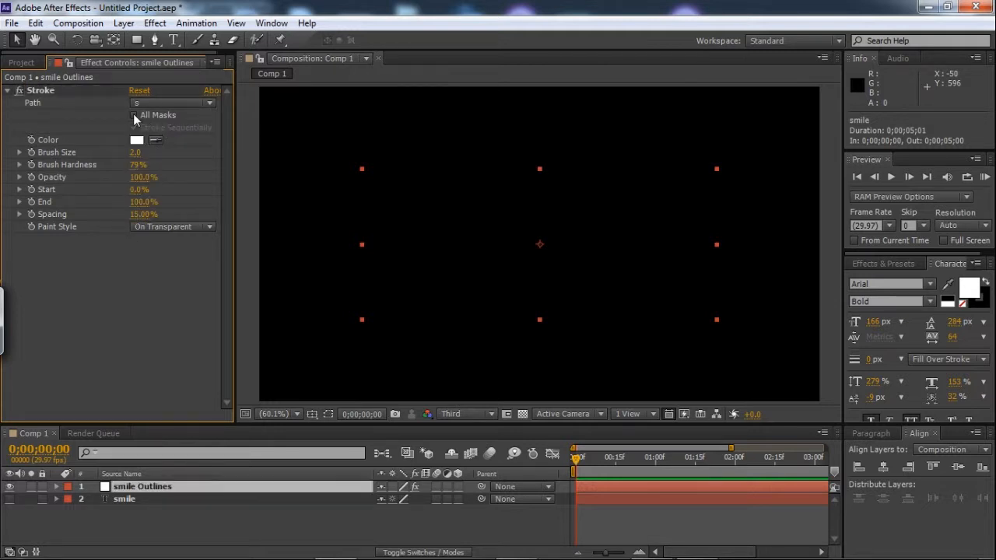
click(134, 115)
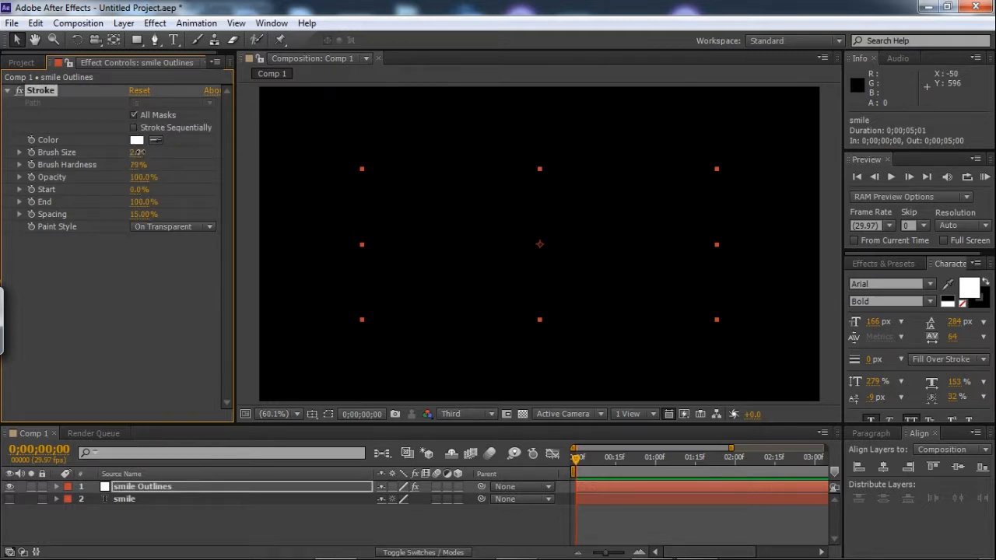
click(137, 152)
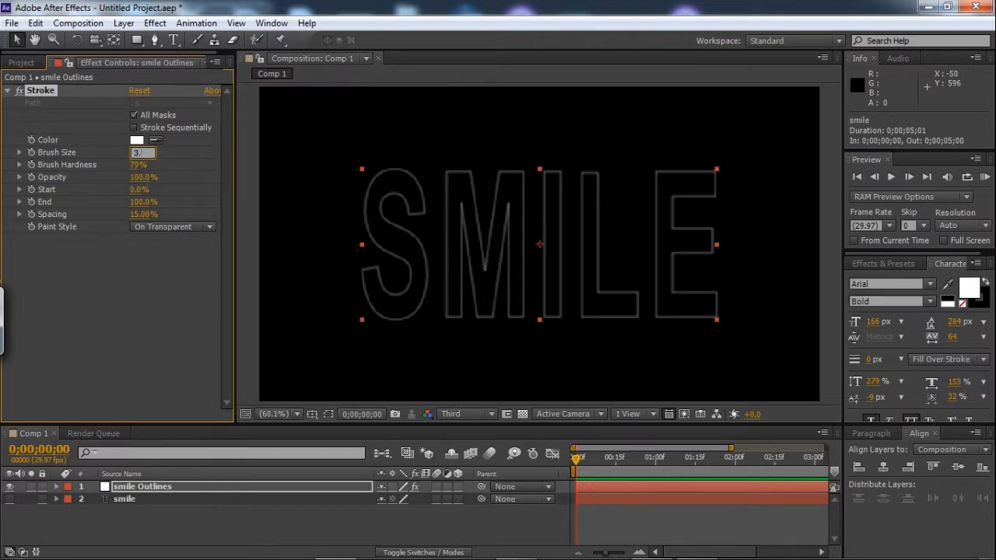
key(Return)
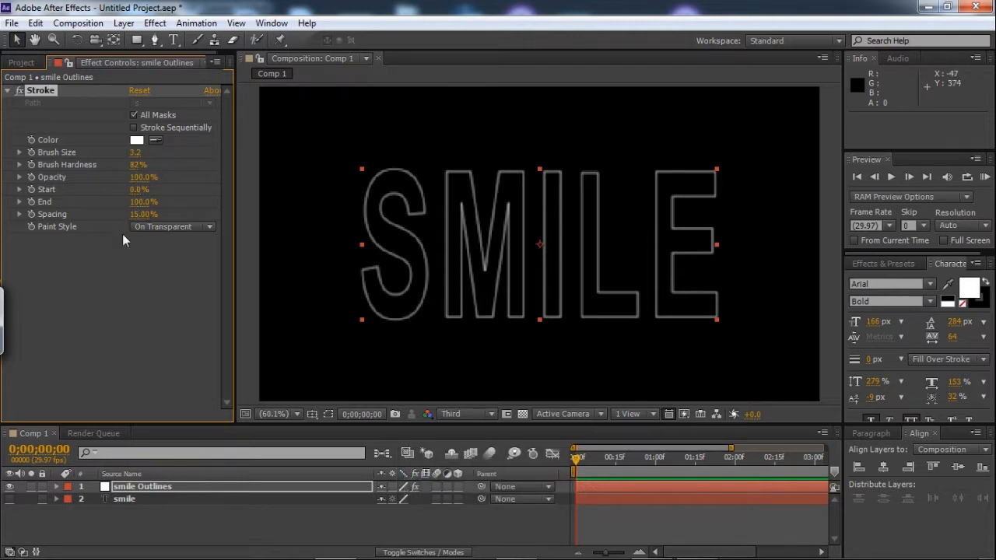
- Turn on keyframing for the Stroke's End value at time zero and set the stroke spacing to 11%
drag(591, 462, 849, 444)
drag(670, 463, 554, 450)
click(146, 489)
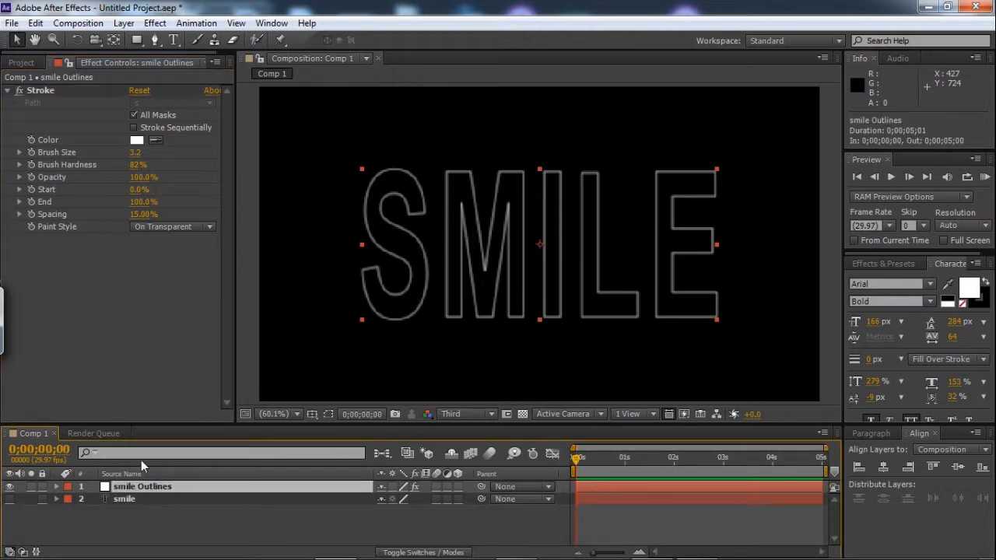
click(31, 203)
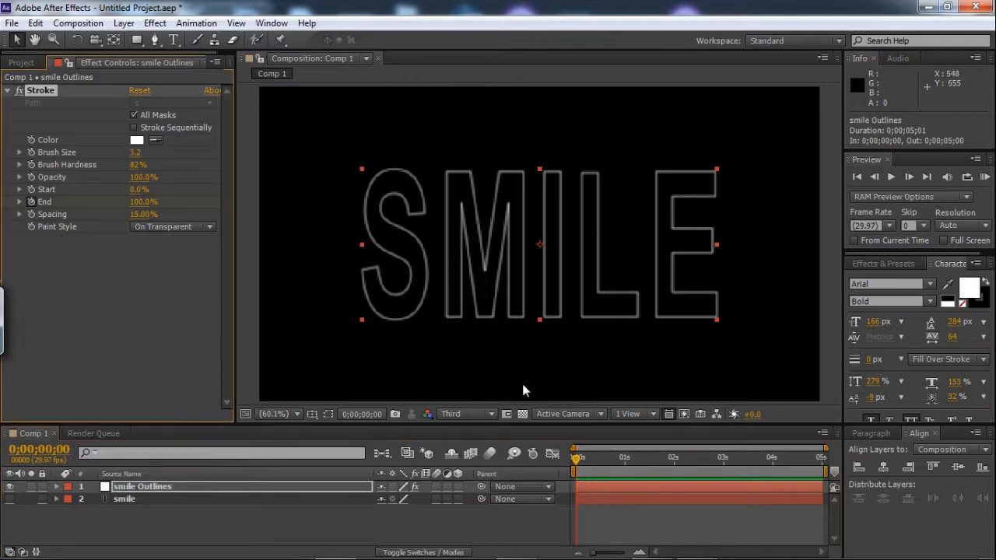
mouse_move(137, 221)
mouse_down()
mouse_move(137, 230)
mouse_move(146, 214)
mouse_up()
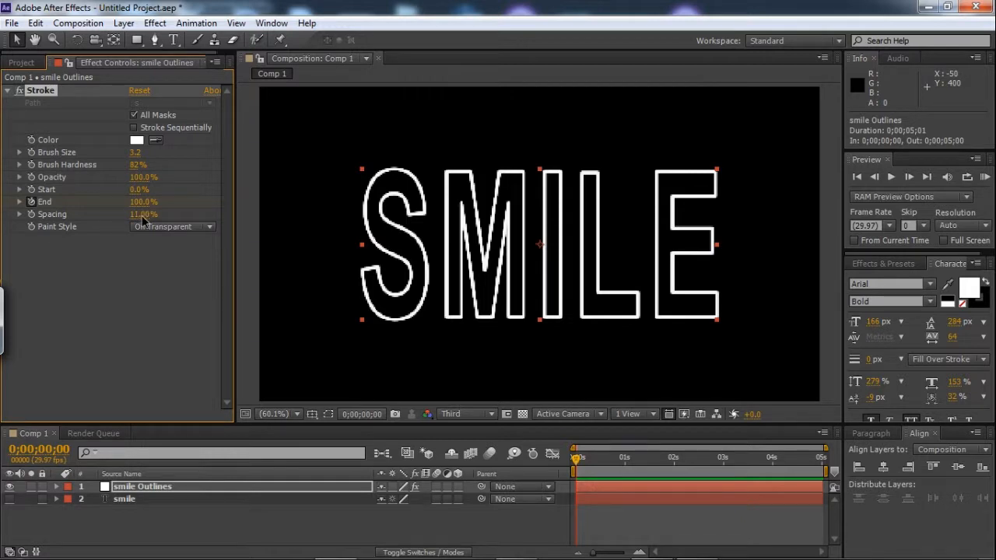
- Try to keyframe the Stroke's End value at 100% at the 4-second mark
mouse_move(574, 459)
mouse_down()
mouse_move(772, 459)
mouse_move(771, 448)
mouse_up()
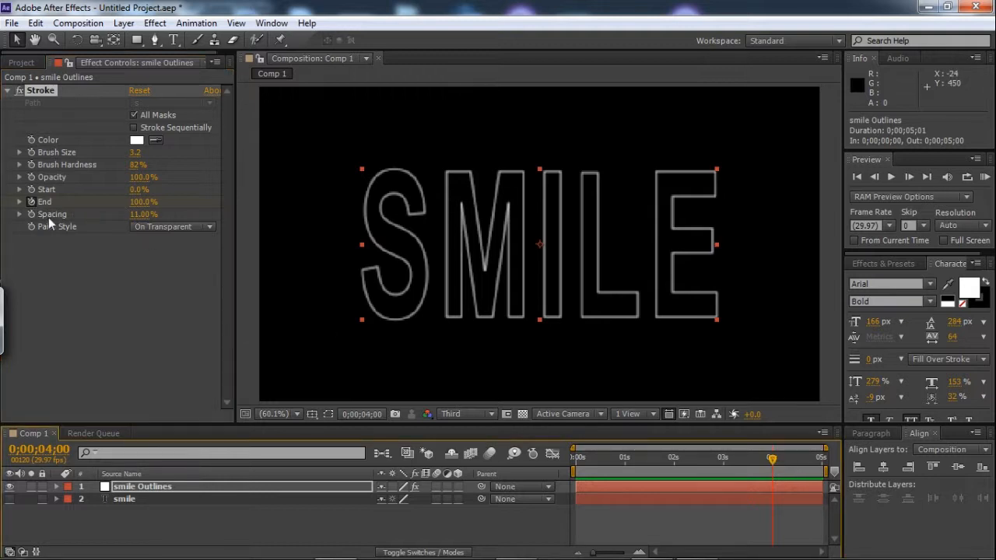
click(31, 203)
click(140, 203)
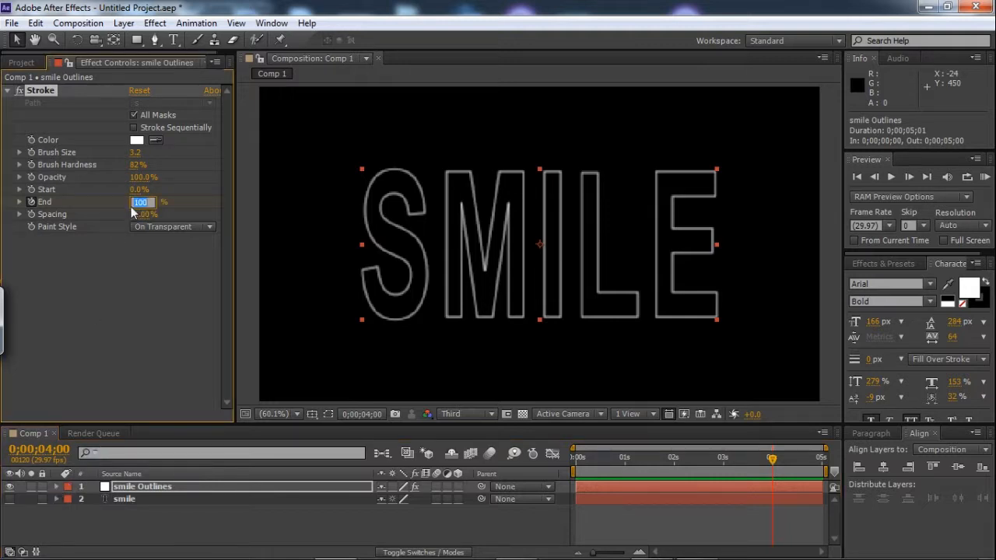
key(Return)
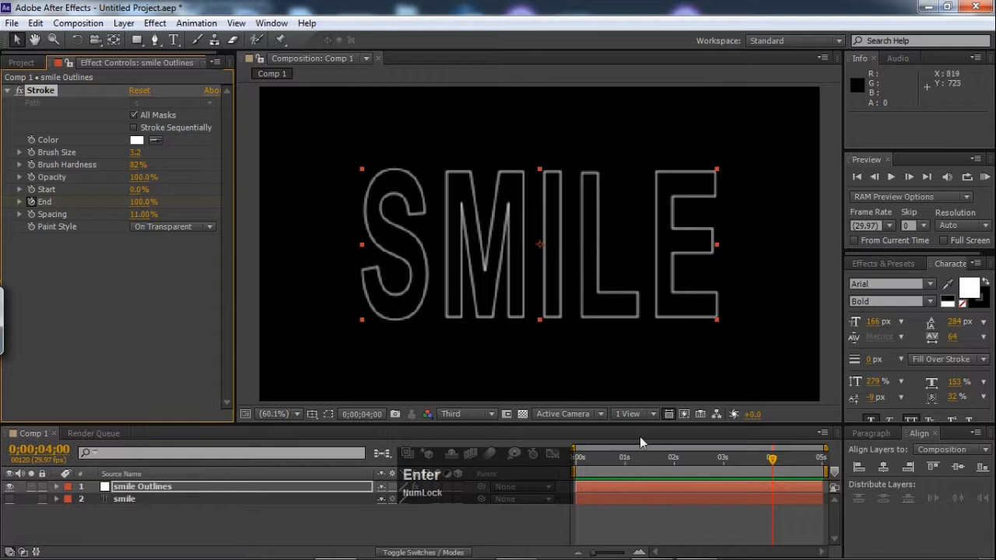
- Set the Stroke's End value to 0% at time zero and preview the animation
drag(774, 459, 564, 457)
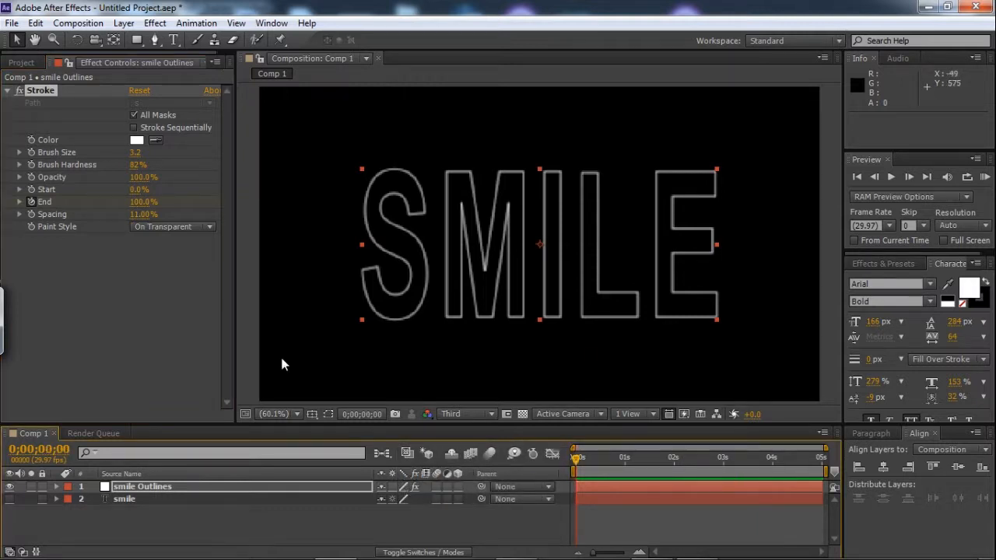
click(143, 202)
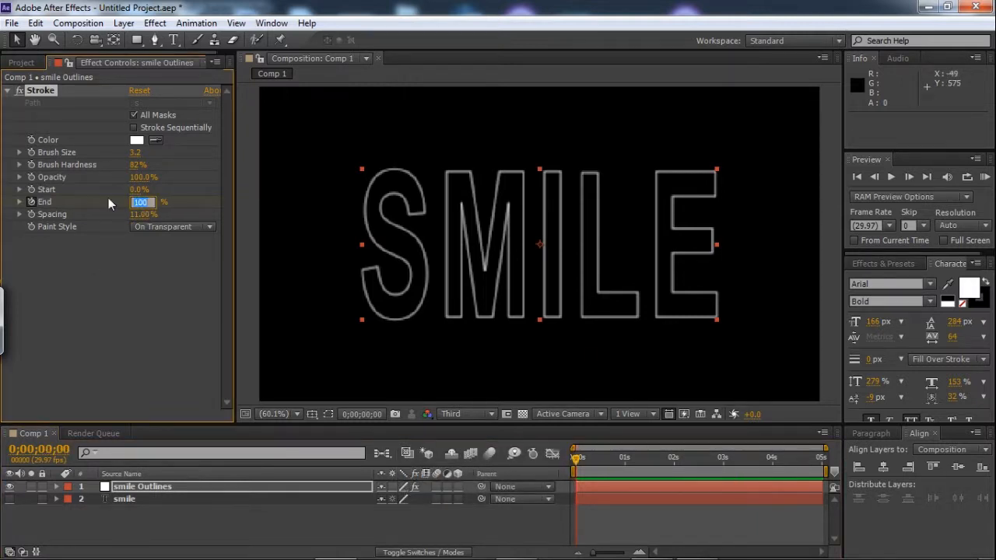
text(0)
key(Return)
key(KP_0)
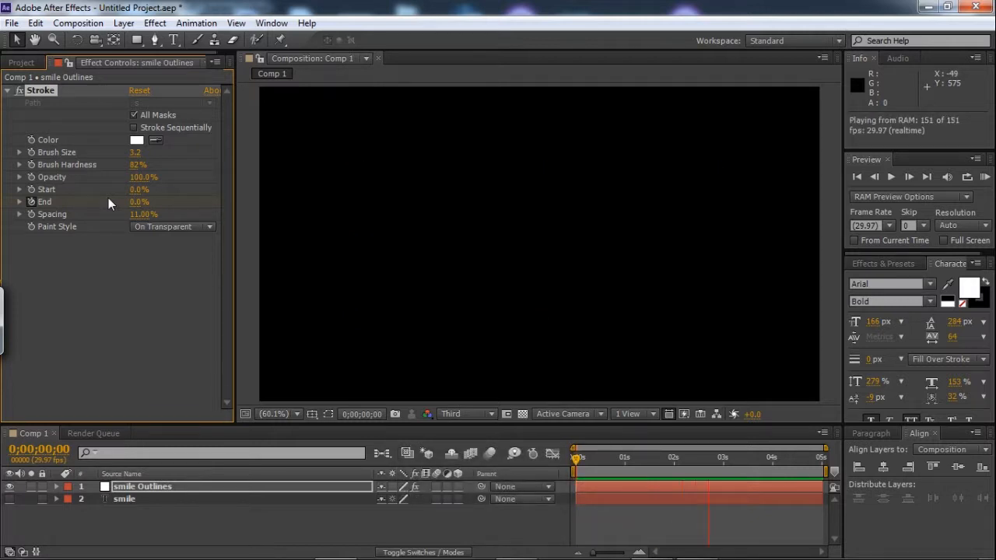
key(space)
- Set the Stroke's End value to 100% at the 4-second mark and preview the animation
click(774, 455)
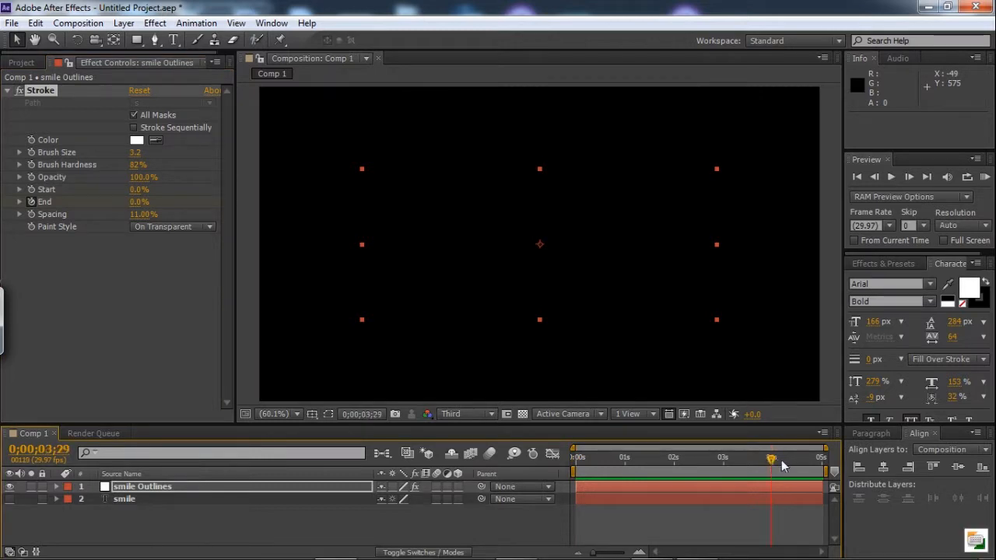
click(770, 458)
click(769, 461)
drag(770, 462, 773, 459)
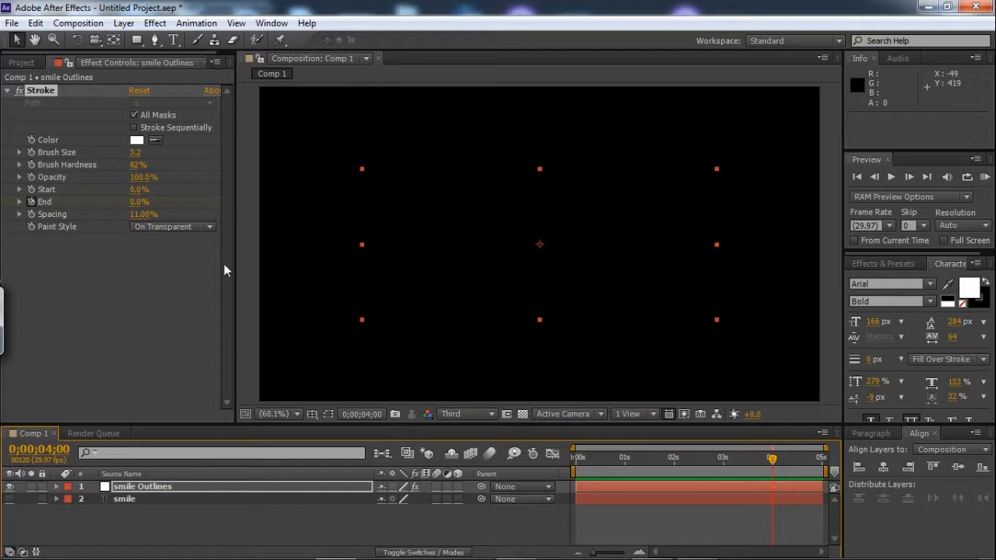
click(139, 202)
text(100)
key(Return)
key(KP_0)
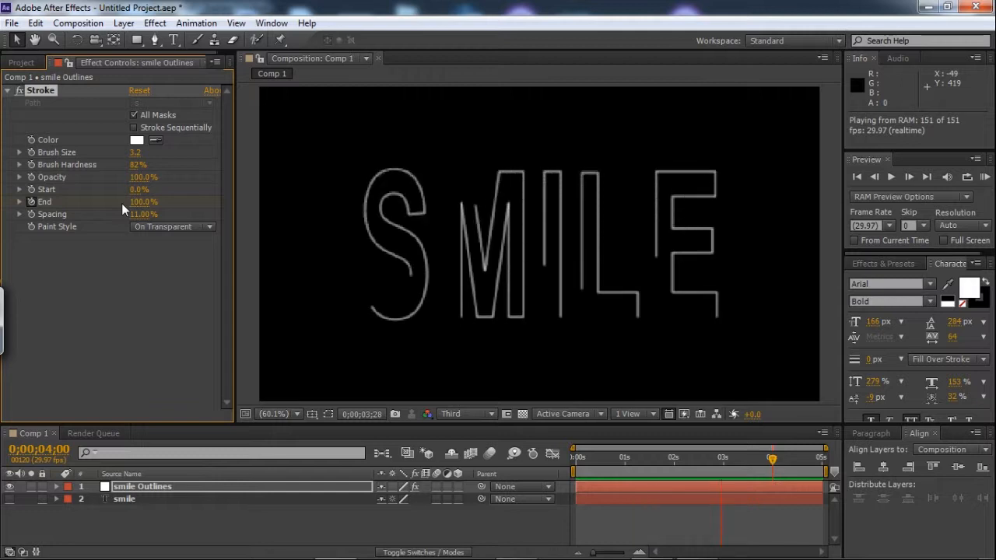
key(space)
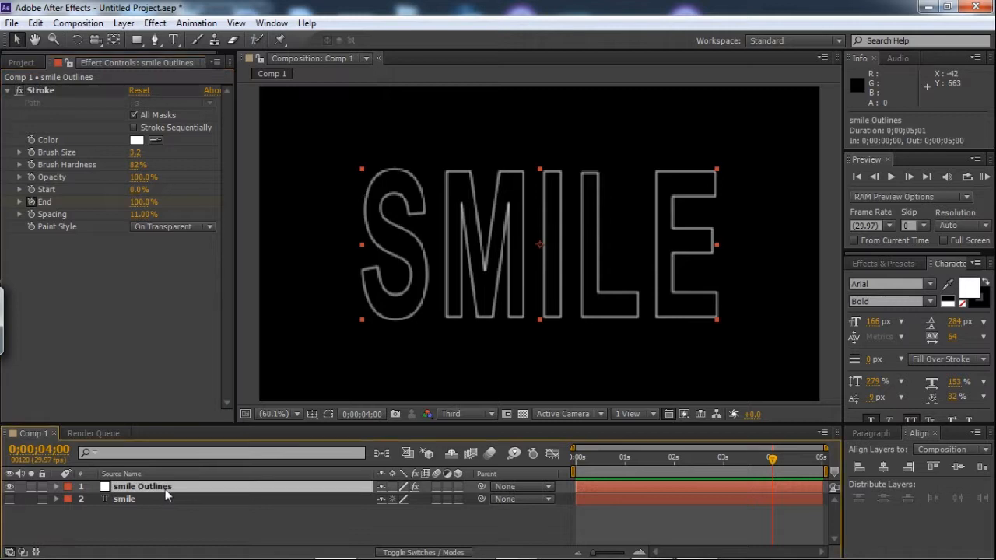
- Create a black 1280 × 720 px solid layer named light
click(196, 521)
right_click(201, 522)
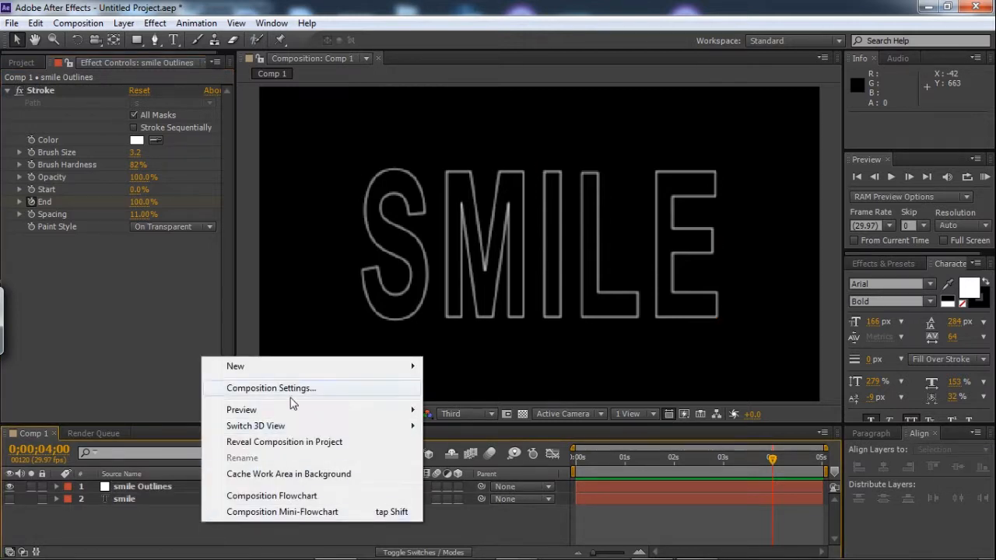
mouse_move(324, 368)
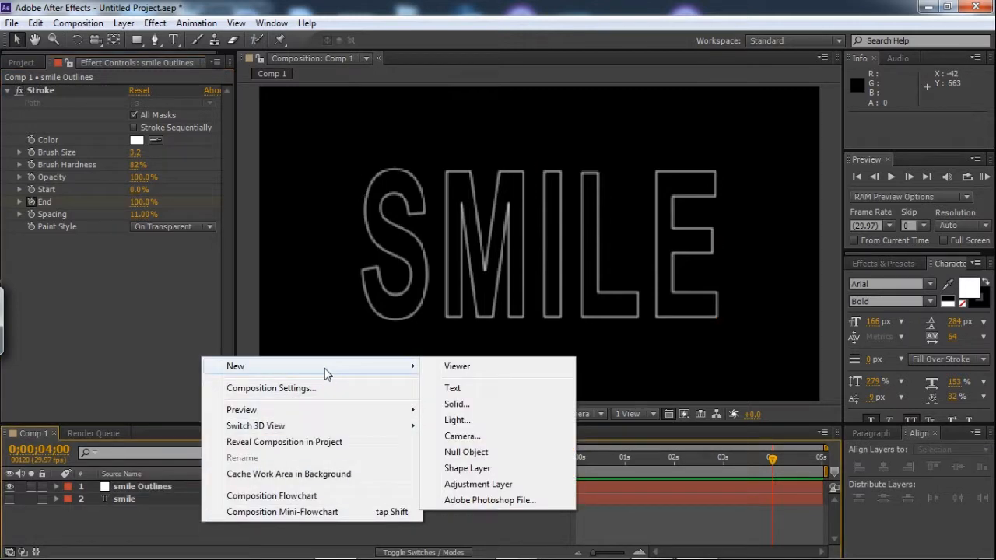
click(475, 405)
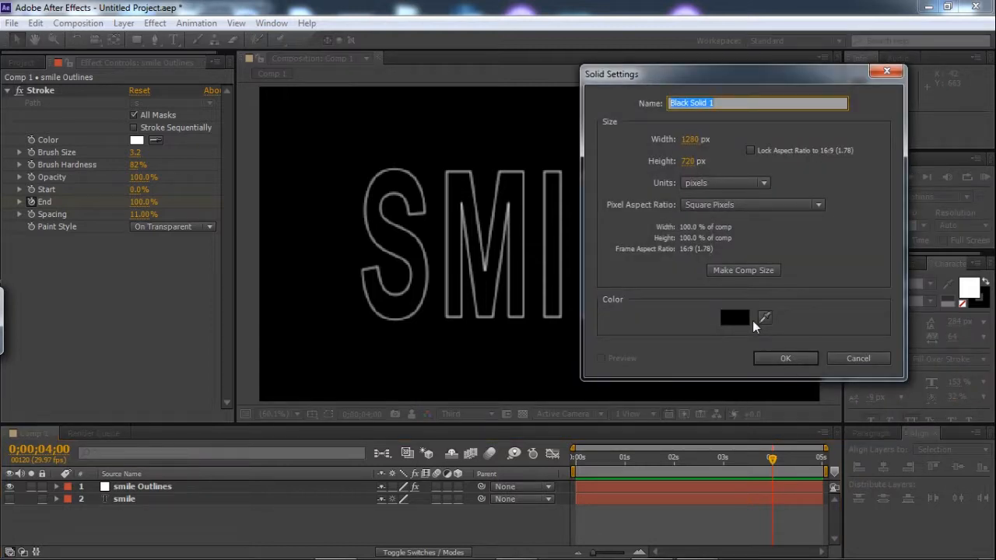
text(light)
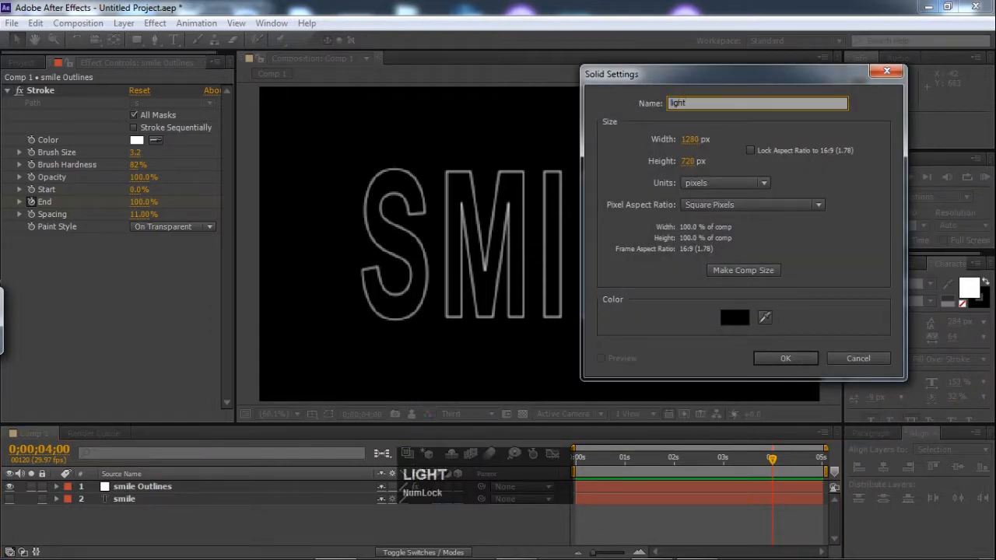
click(764, 359)
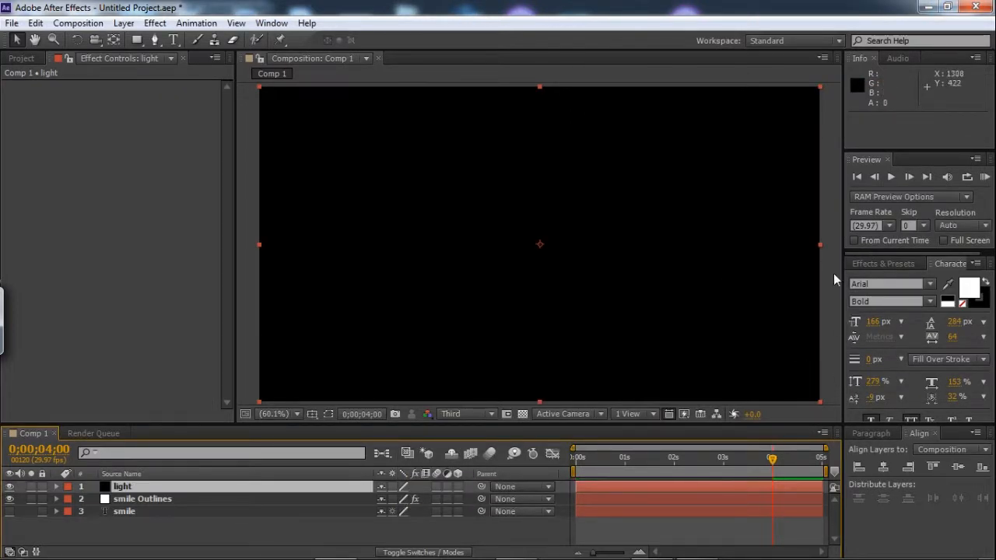
click(157, 23)
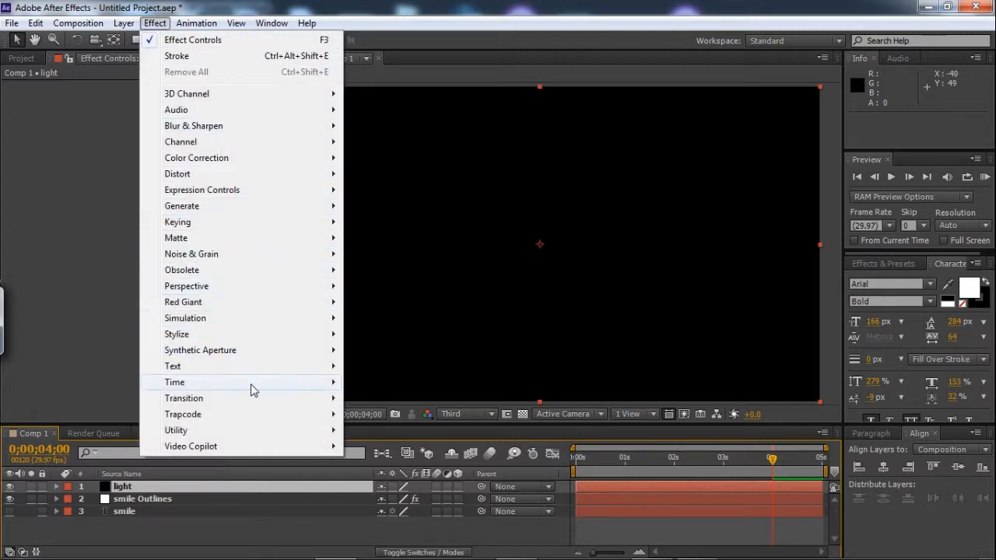
mouse_move(295, 212)
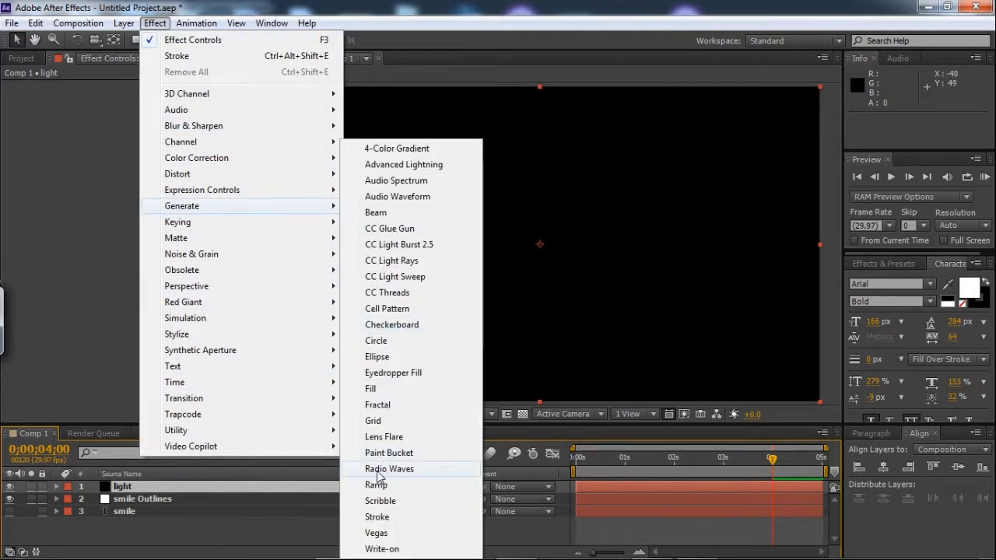
mouse_move(272, 244)
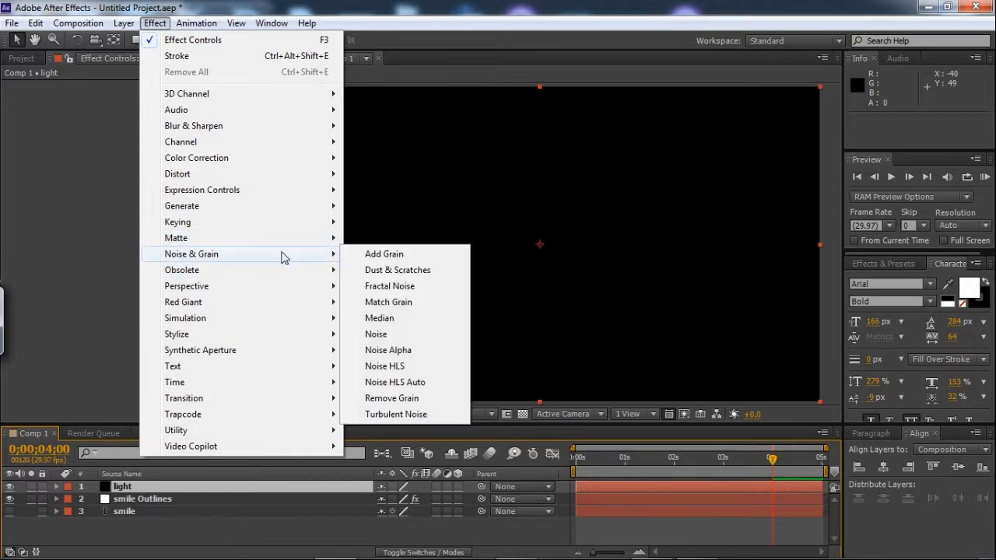
click(276, 530)
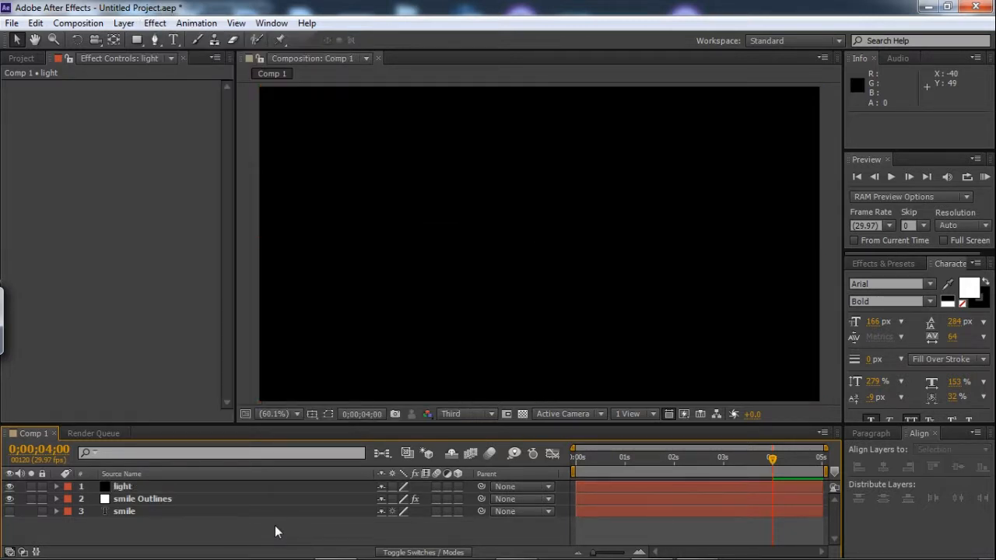
- Search the effects for "lens" and apply Lens Flare to the light layer
click(895, 264)
click(885, 279)
text(len)
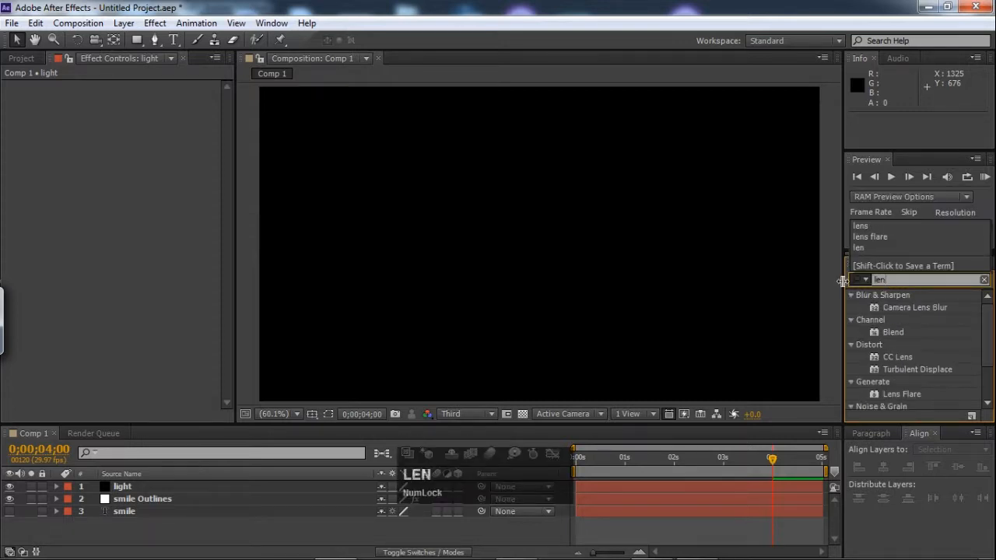
text(s)
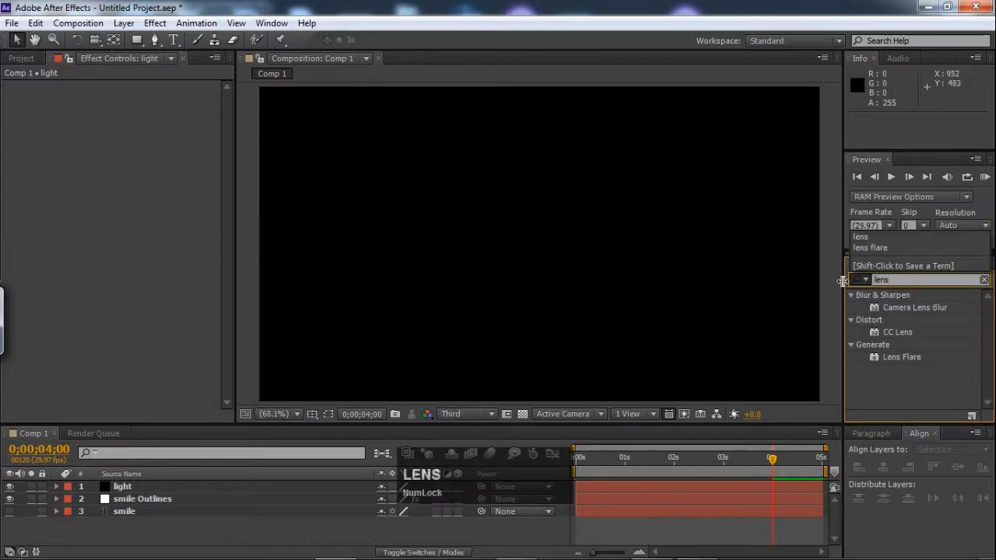
click(892, 357)
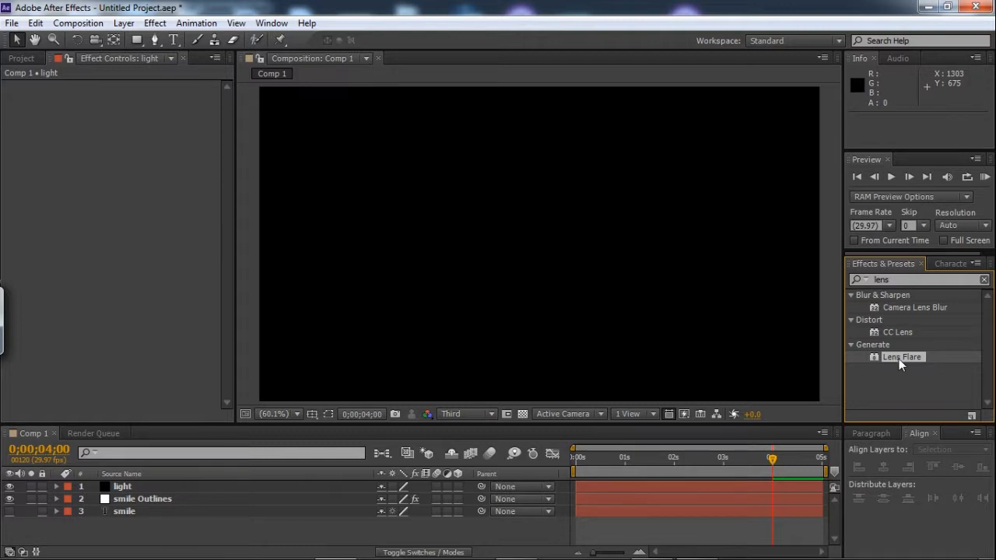
drag(900, 364, 333, 486)
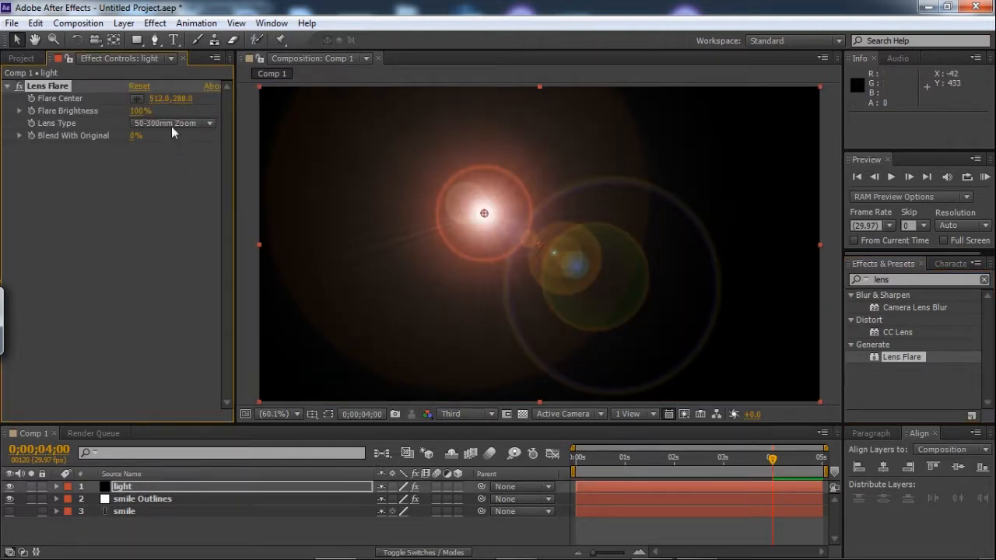
- Set the Lens Flare's brightness to 15% and its lens type to 105mm Prime
click(139, 112)
text(15)
key(Return)
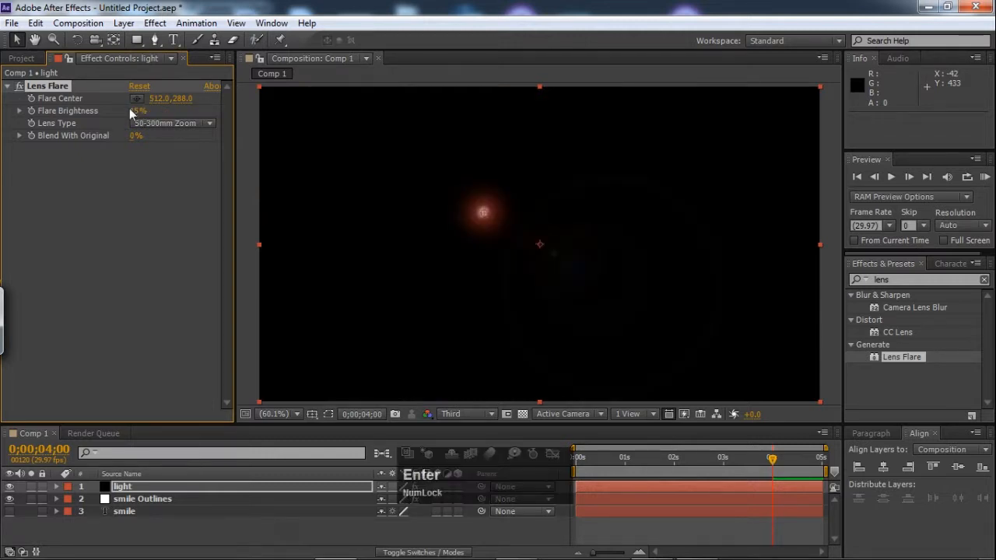
click(171, 123)
click(179, 166)
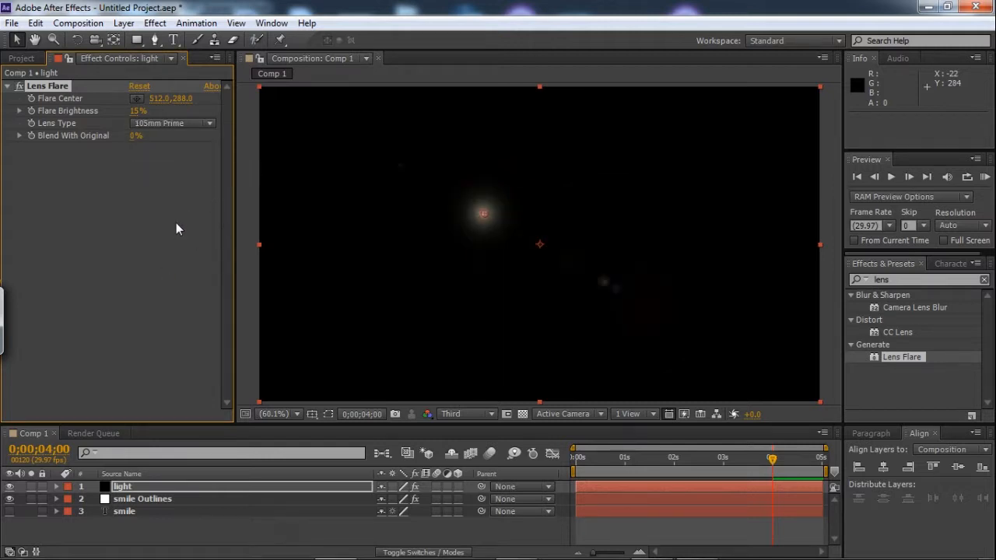
- Add a new null object to the composition
click(161, 486)
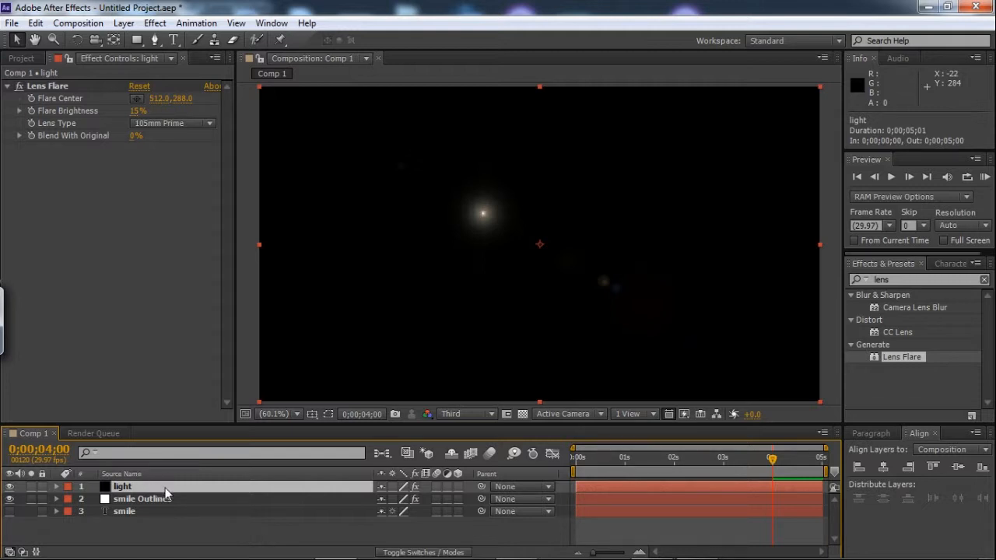
click(192, 526)
right_click(193, 527)
mouse_move(292, 375)
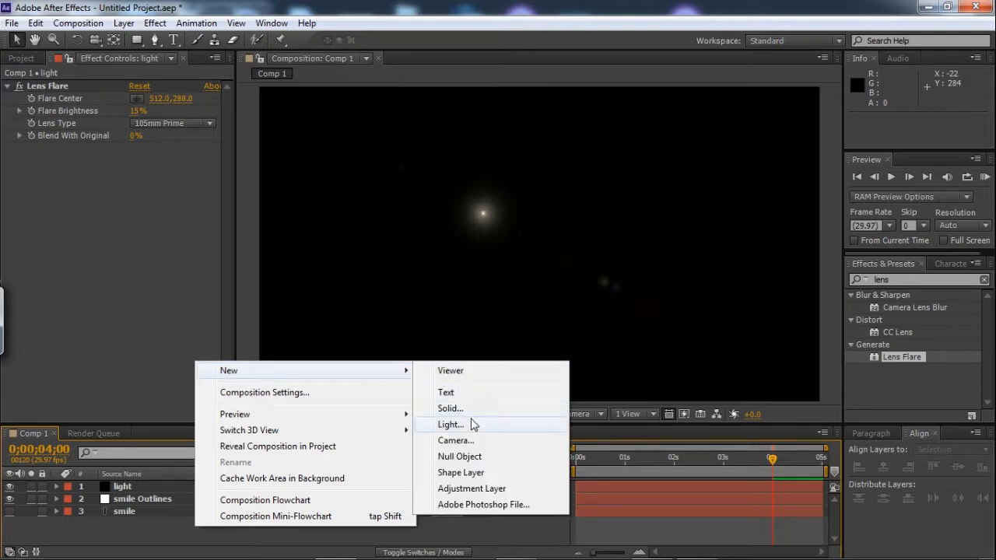
click(459, 457)
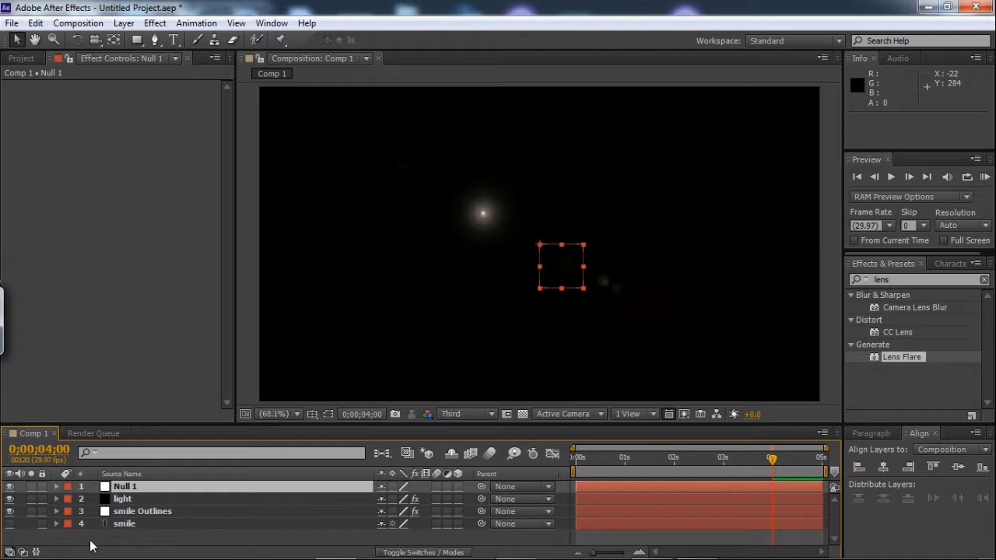
- Copy the Mask Path of the s mask on the smile Outlines layer
click(56, 511)
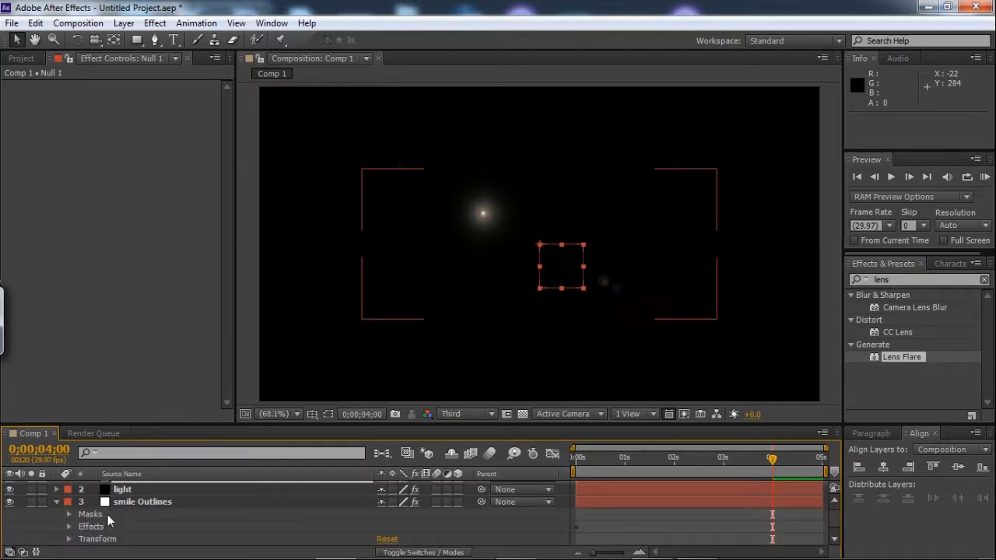
click(70, 514)
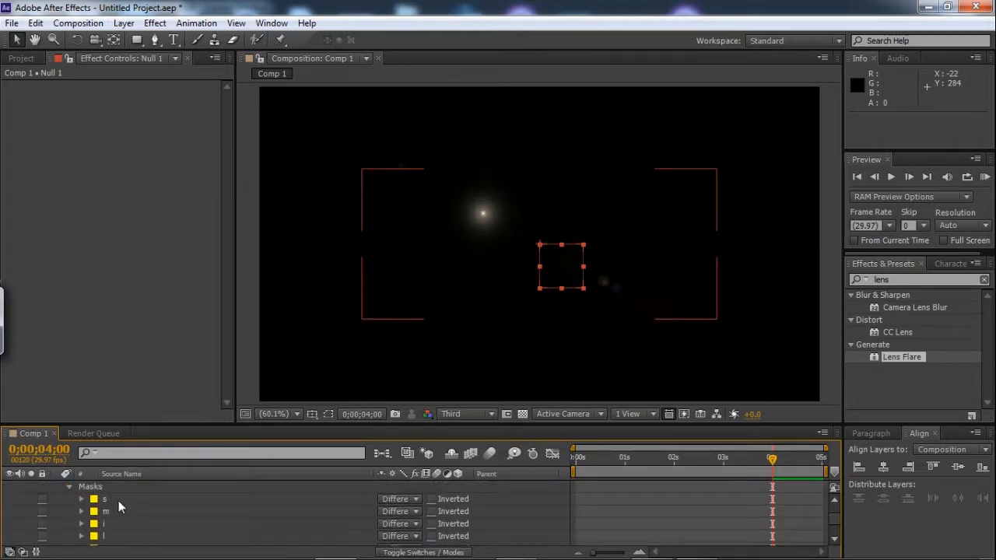
click(119, 500)
click(83, 501)
click(130, 504)
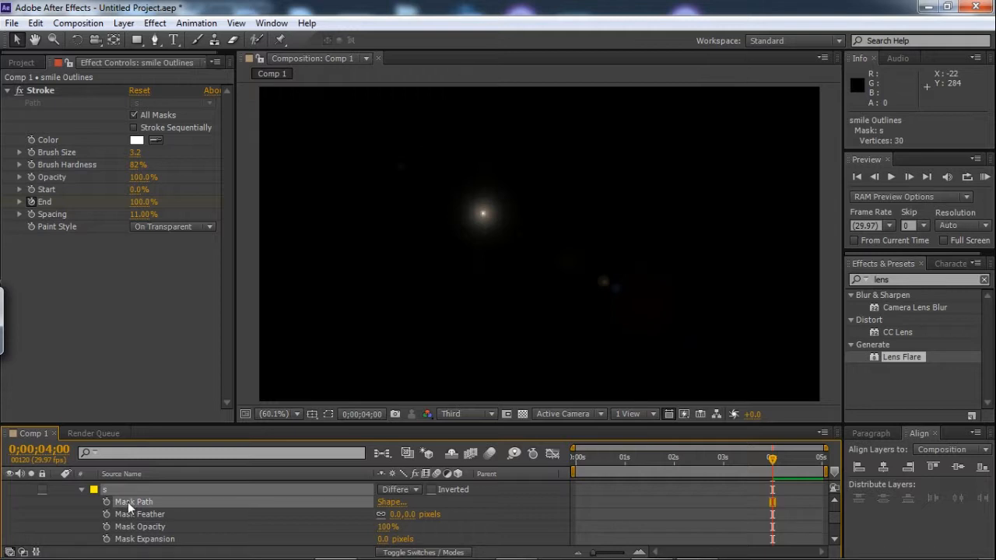
click(36, 23)
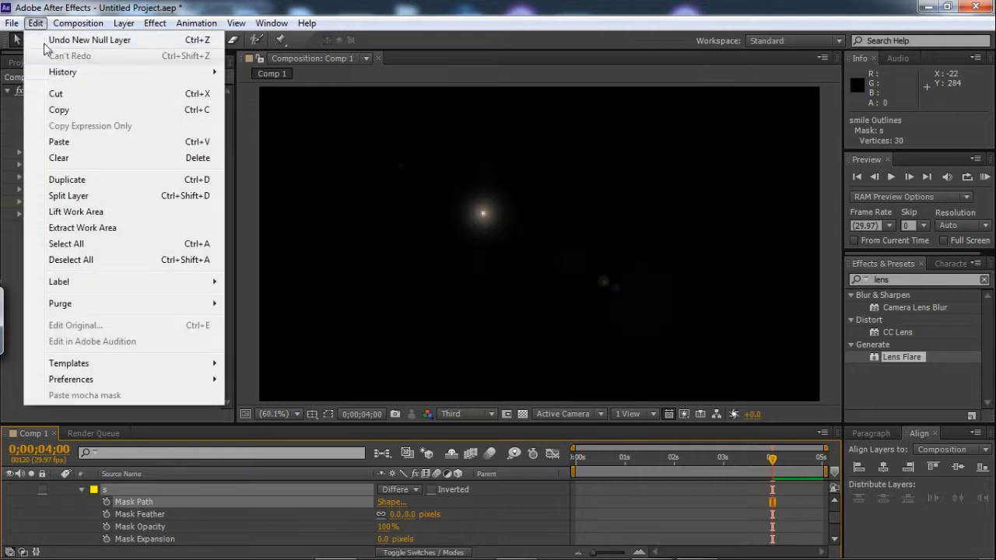
click(62, 109)
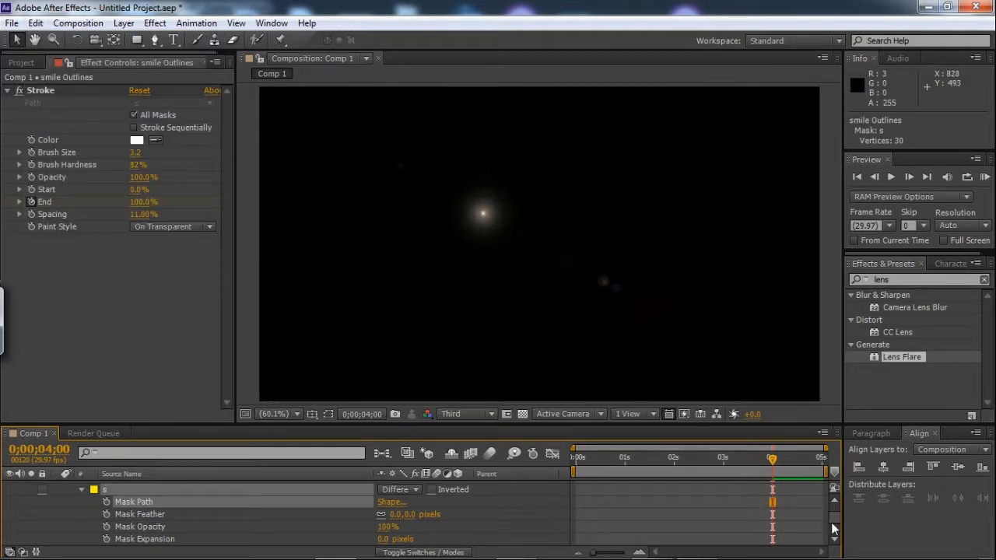
- Reveal the Position property of the Null 1 layer
scroll(834, 523, up, 3)
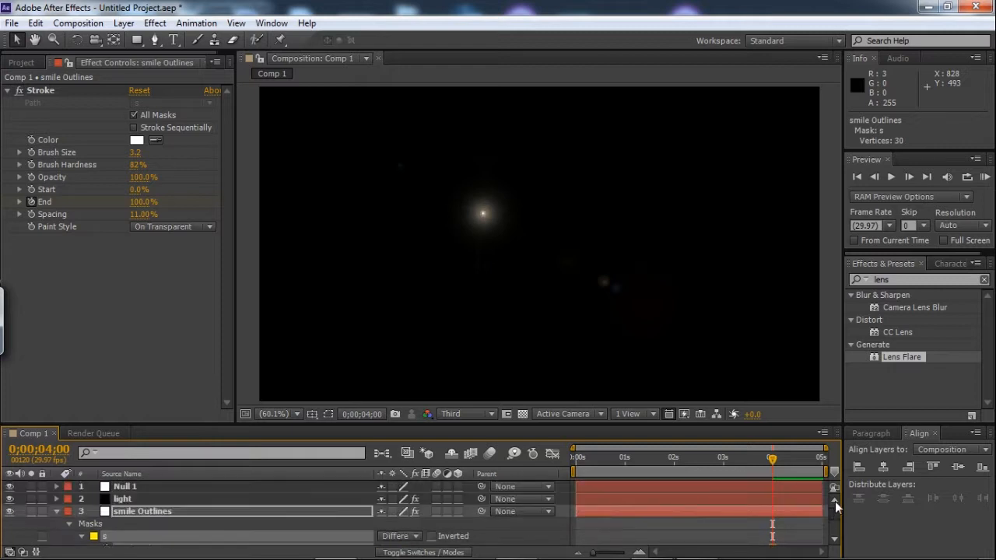
click(126, 488)
key(p)
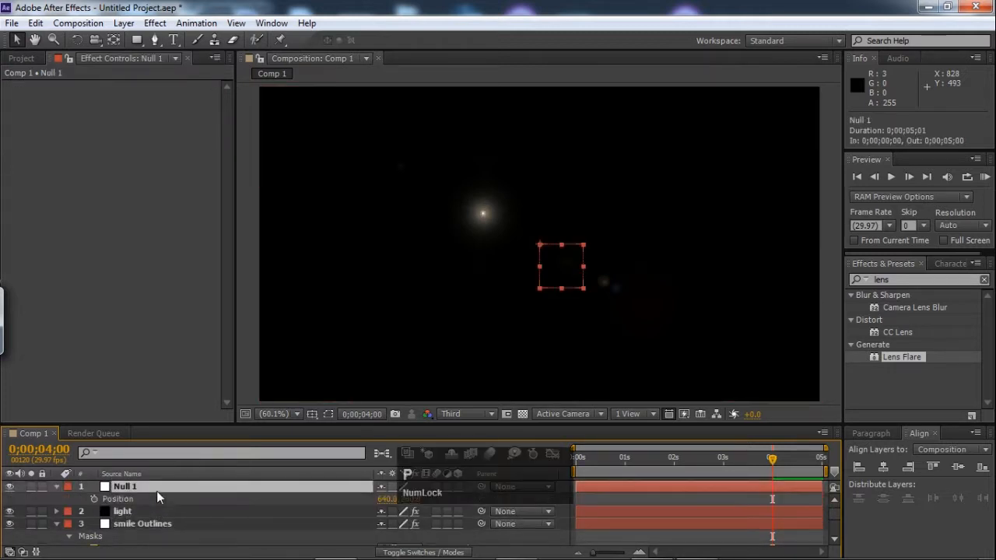
- Try pasting the copied mask path into Null 1's Position at the 4-second mark, and undo the paste
click(35, 22)
click(84, 144)
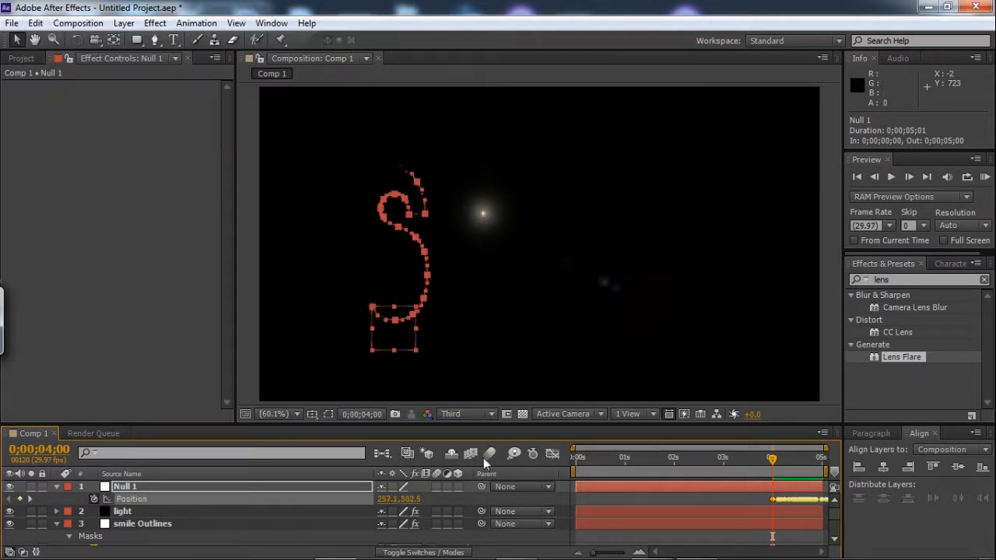
key(ctrl+z)
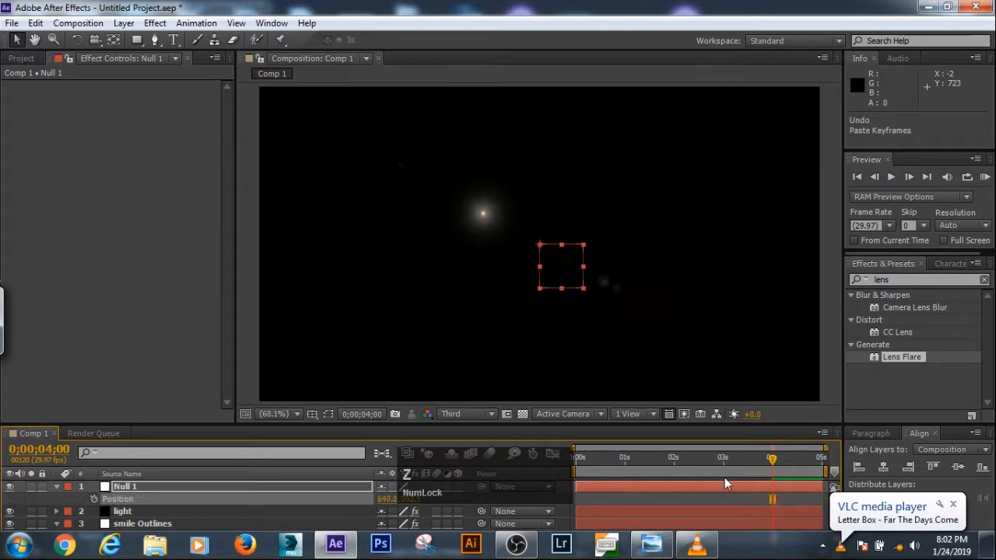
- Paste the copied s mask path into Null 1's Position starting at time zero
drag(770, 461, 574, 457)
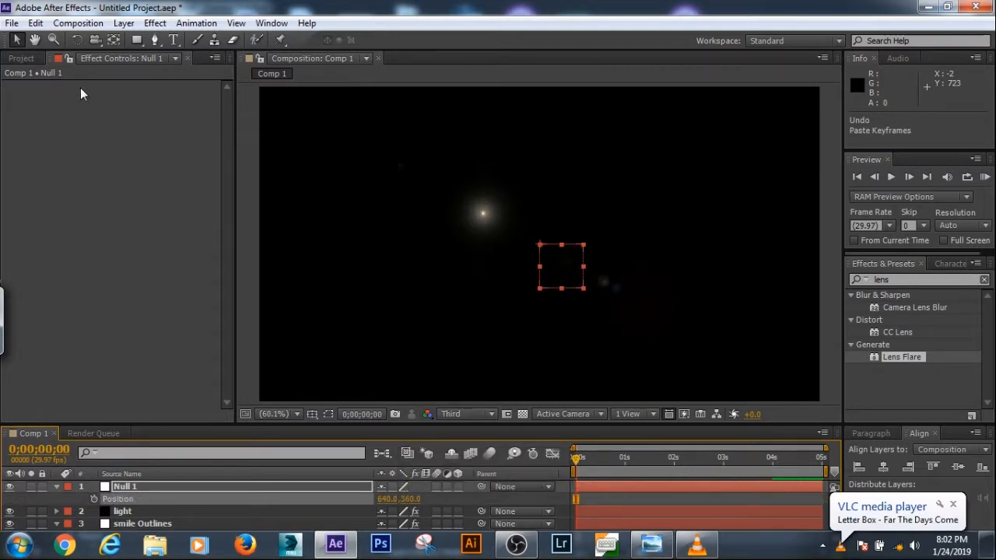
click(37, 23)
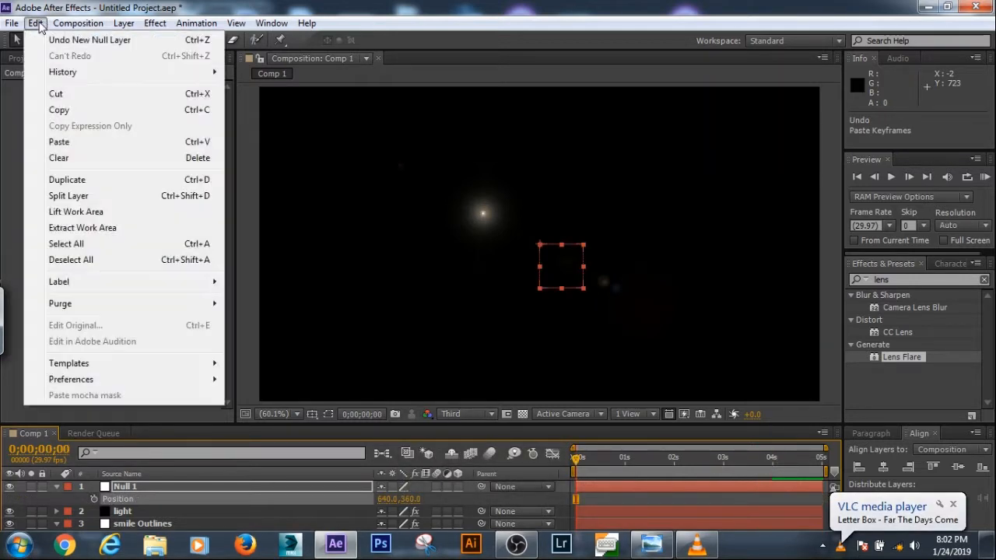
click(78, 142)
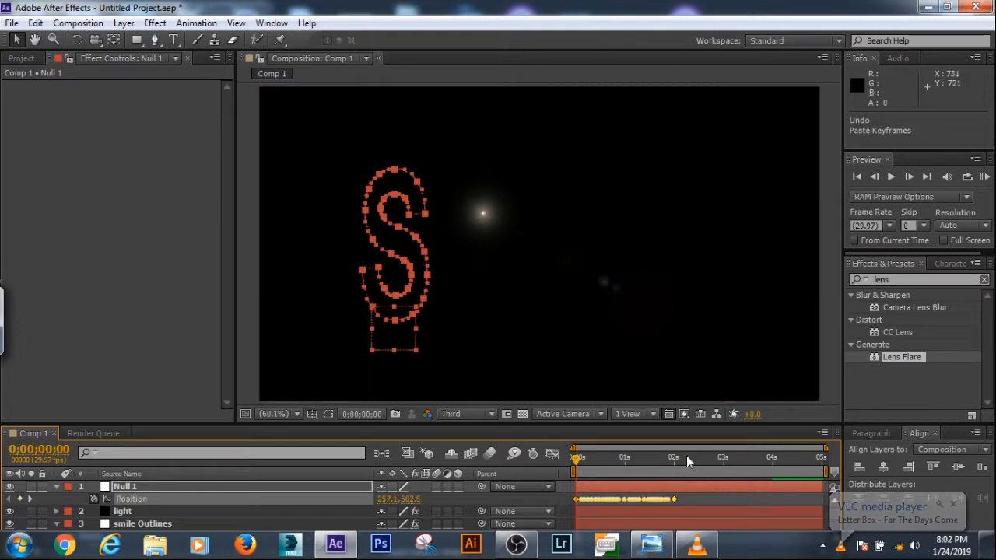
- Stretch Null 1's Position keyframes so that the last one falls at the 4-second mark
drag(575, 458, 775, 461)
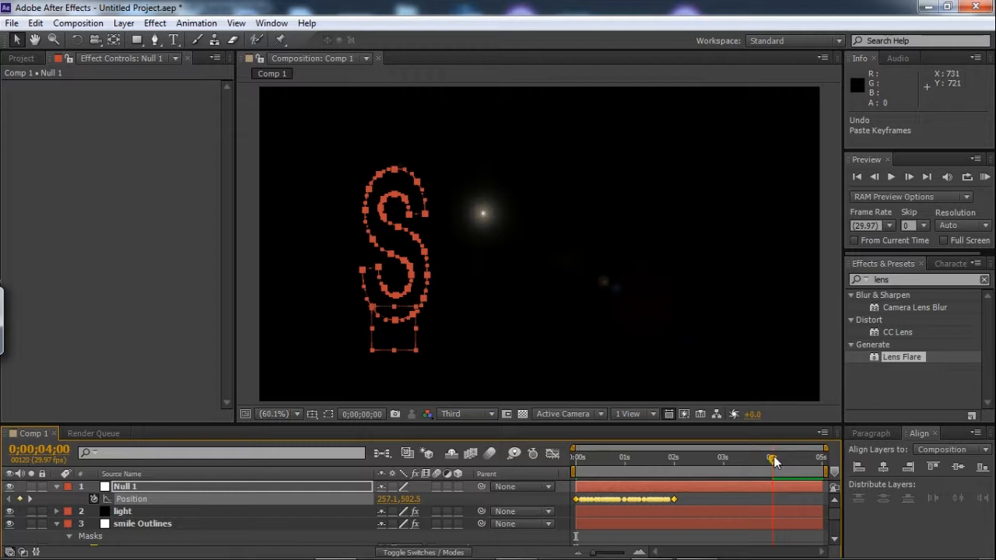
click(685, 497)
drag(675, 499, 774, 502)
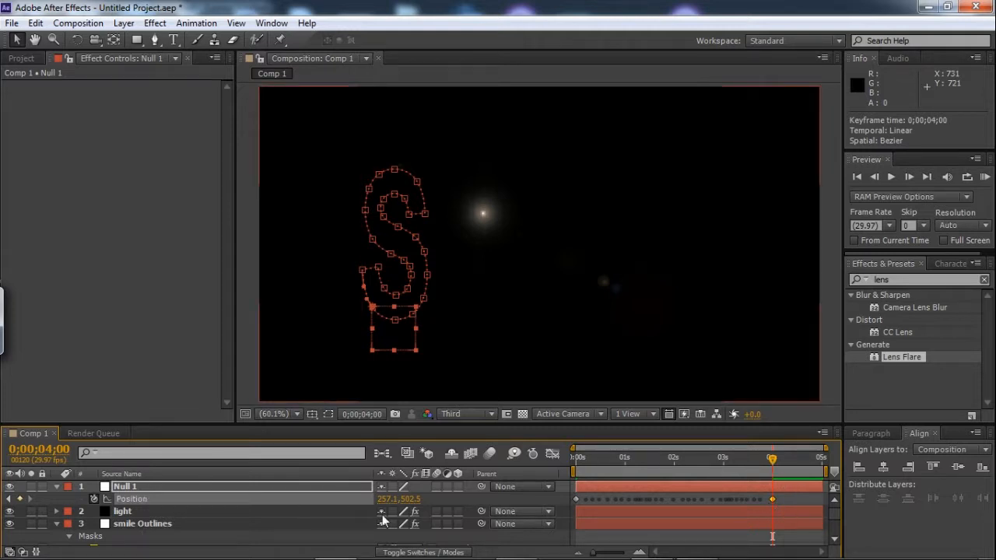
- Try parenting the light layer to Null 1 at 4 seconds, check the flare's motion, and undo the parenting
click(524, 510)
click(537, 449)
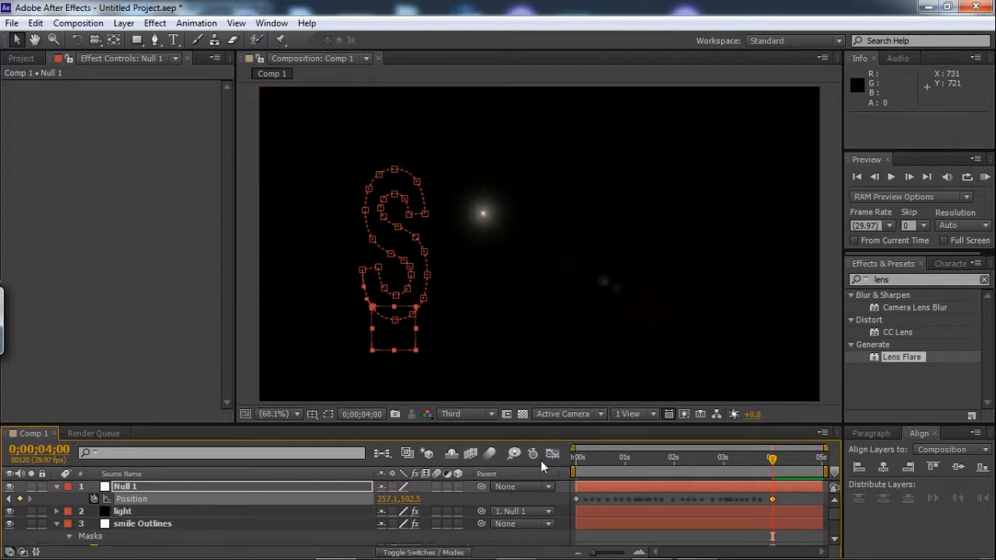
click(136, 510)
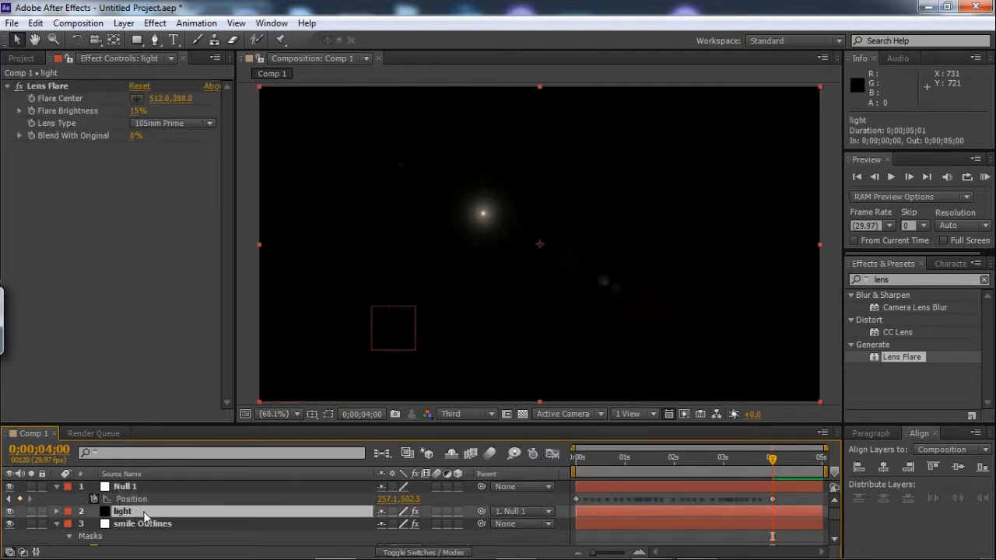
click(140, 99)
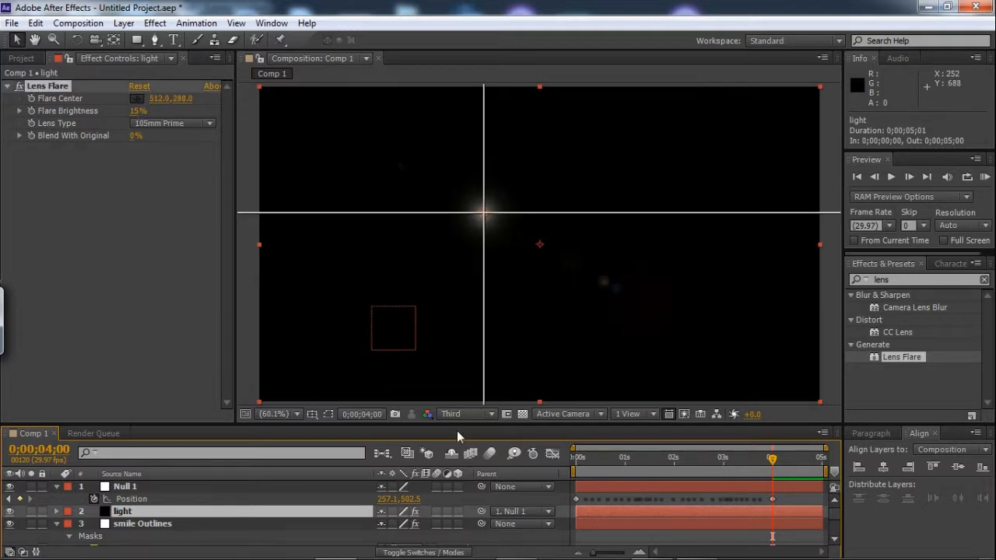
click(772, 462)
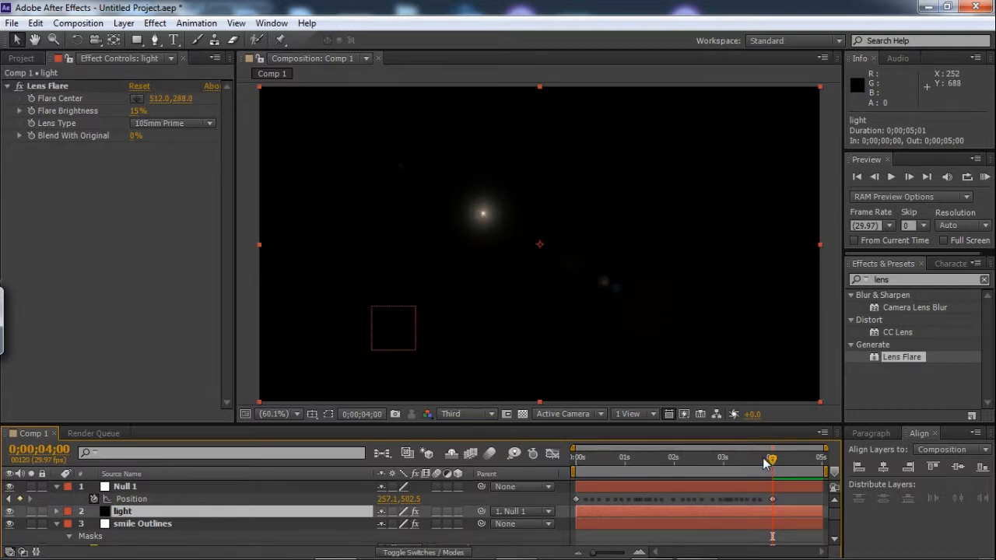
drag(770, 462, 757, 461)
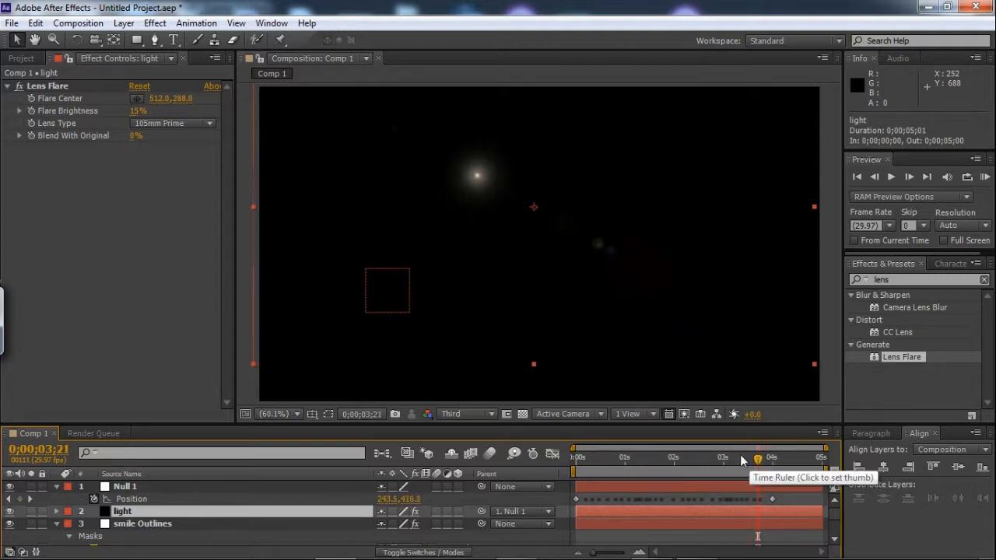
click(329, 416)
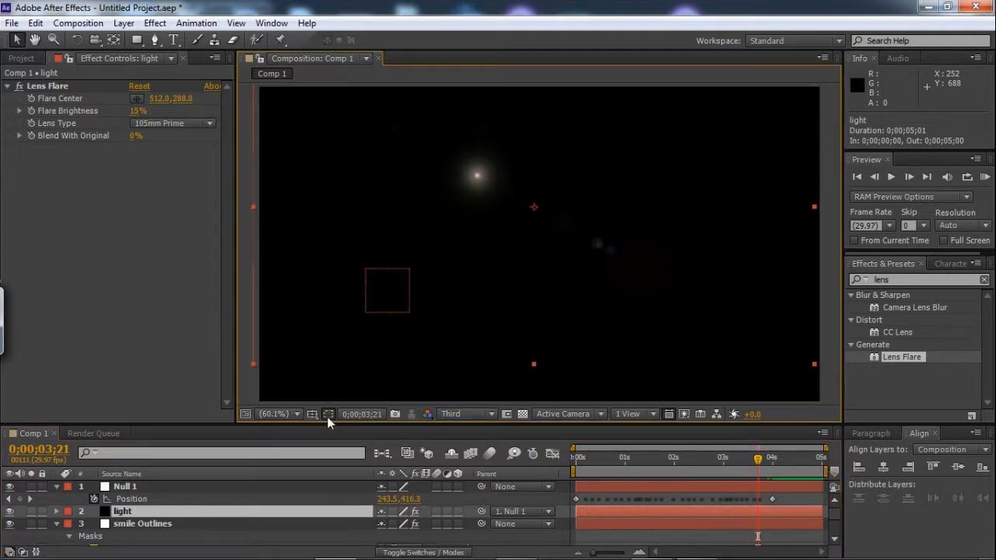
click(748, 498)
click(765, 459)
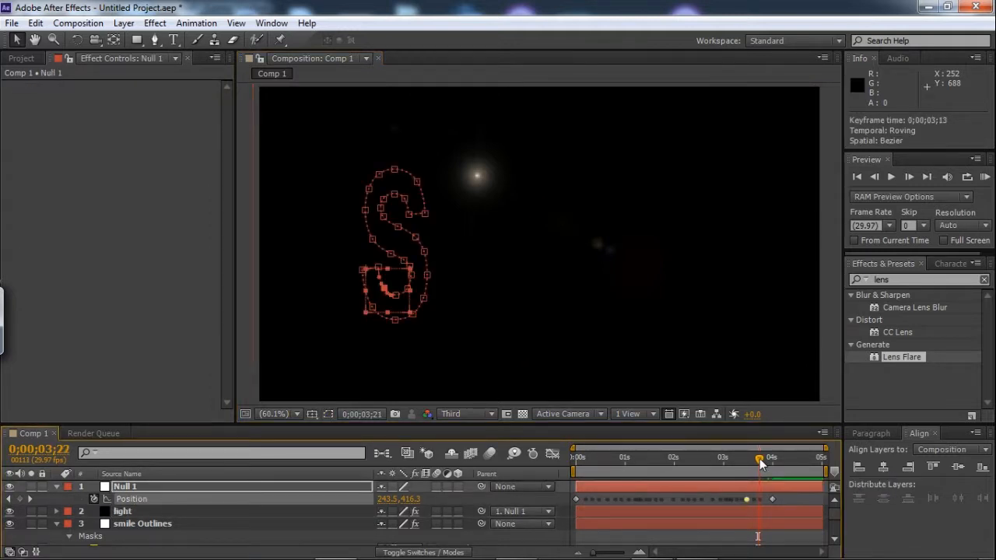
drag(766, 460, 772, 465)
key(ctrl+z)
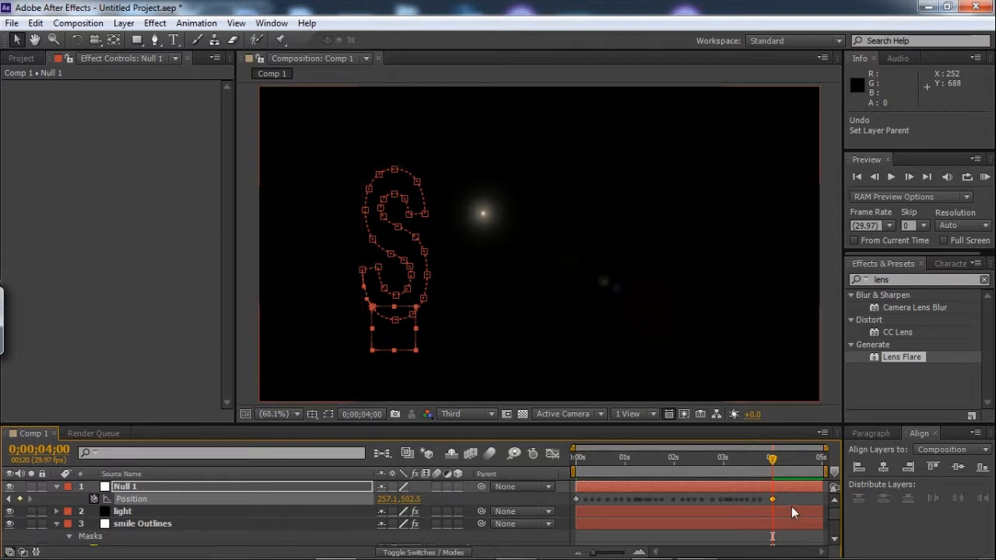
- Place the light layer's Flare Center on the upper-right corner of the null's square, at about 355.8, 500.5, and check the alignment over time
click(156, 511)
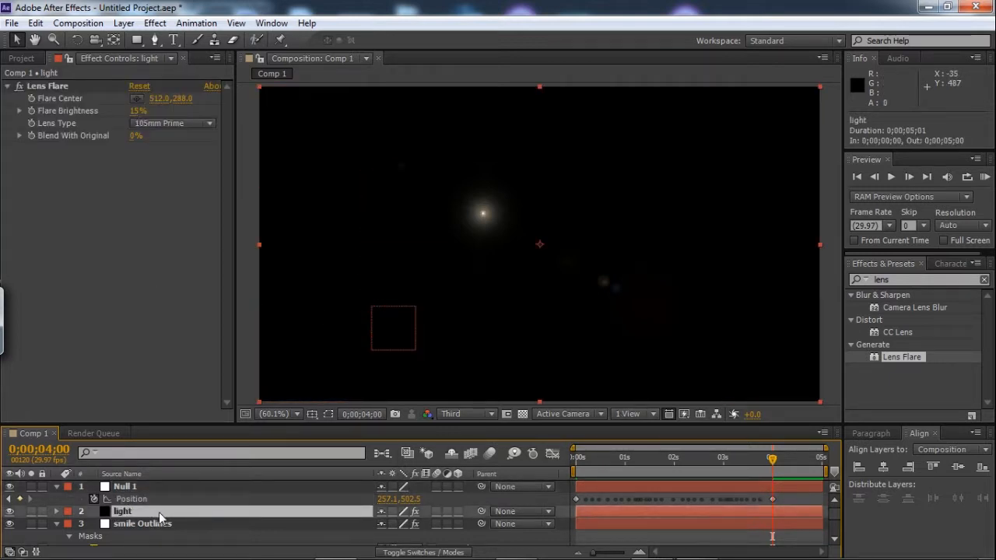
click(136, 101)
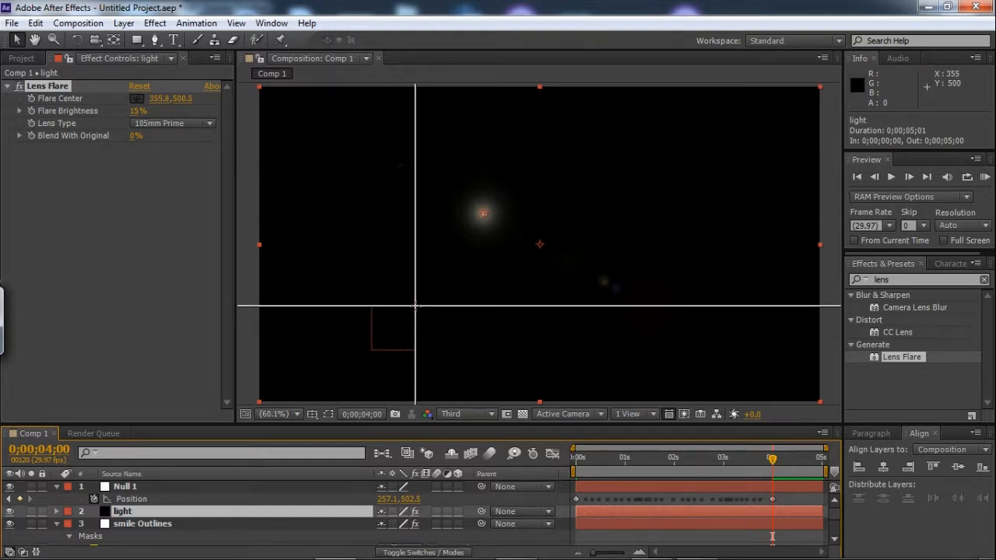
click(414, 307)
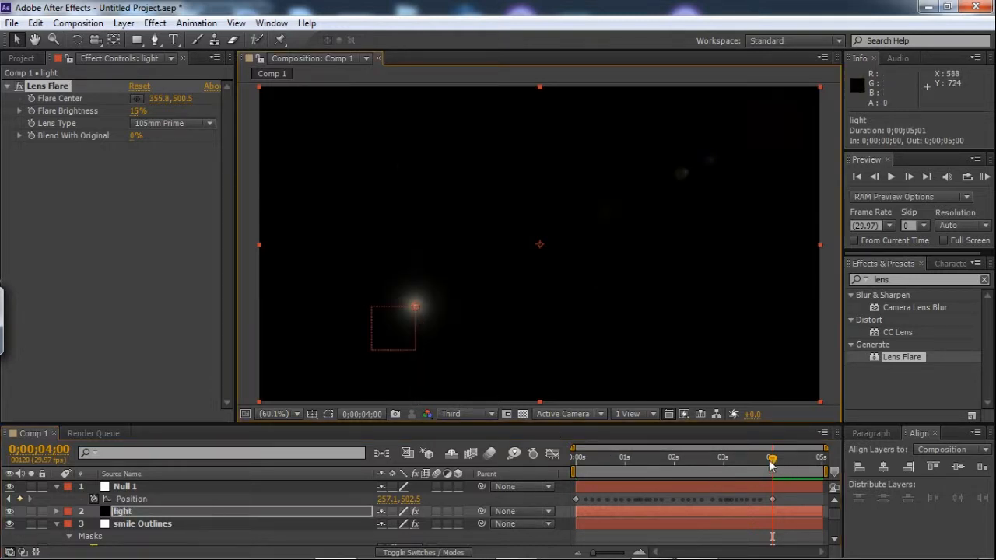
drag(770, 459, 729, 517)
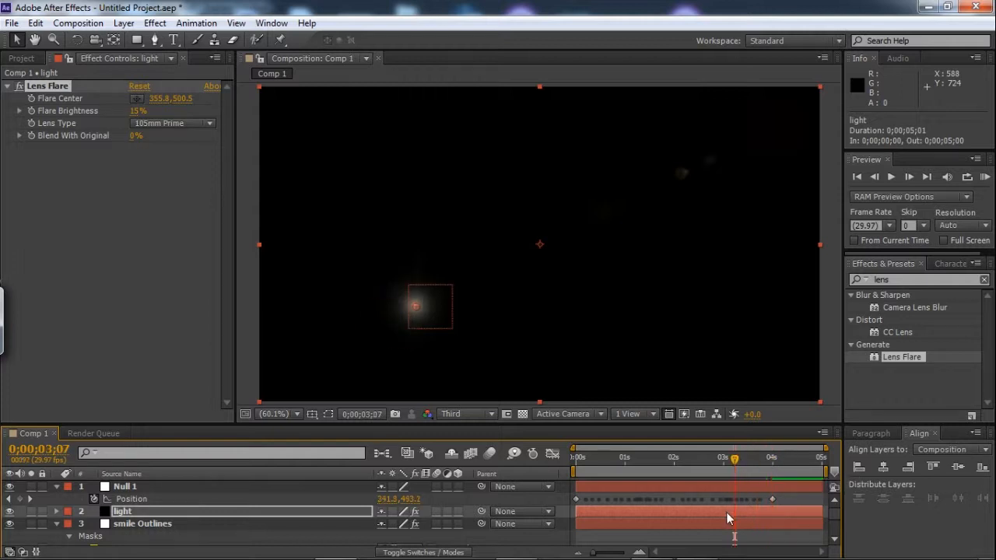
click(727, 513)
- Return to time zero and set the light layer's blending mode to Screen
drag(735, 460, 575, 461)
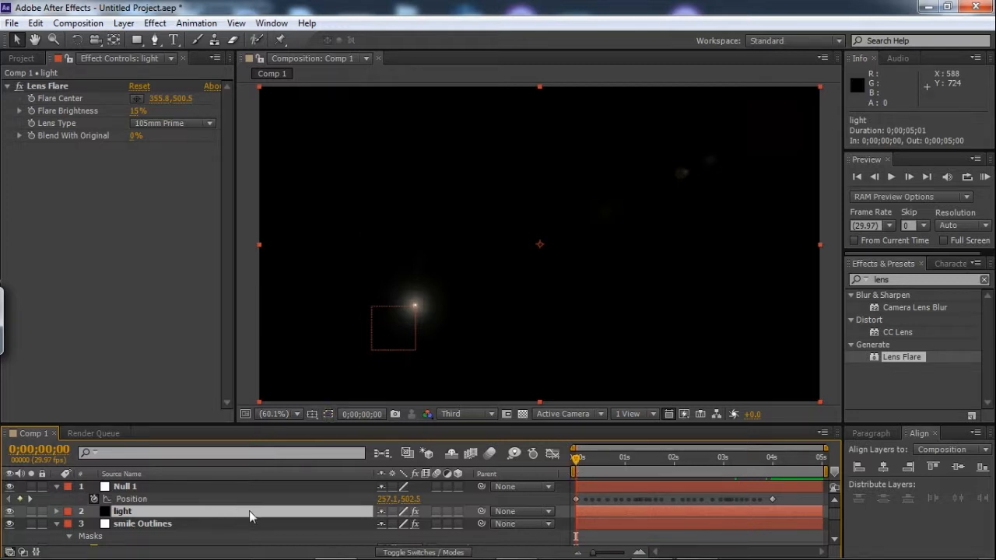
click(401, 552)
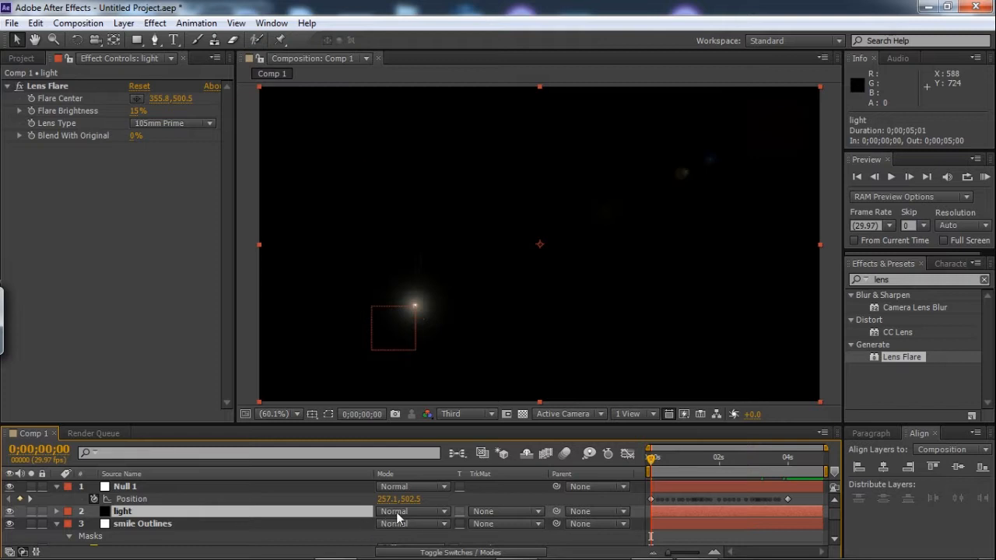
click(397, 513)
click(420, 215)
- Parent the light layer to Null 1 at 0;00;01;16 and preview the animation
click(673, 459)
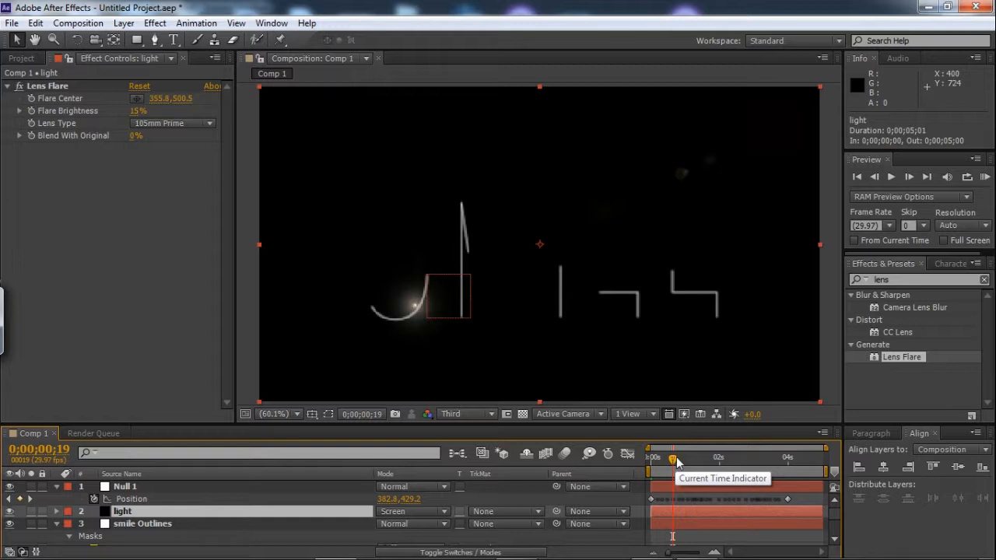
drag(674, 459, 703, 461)
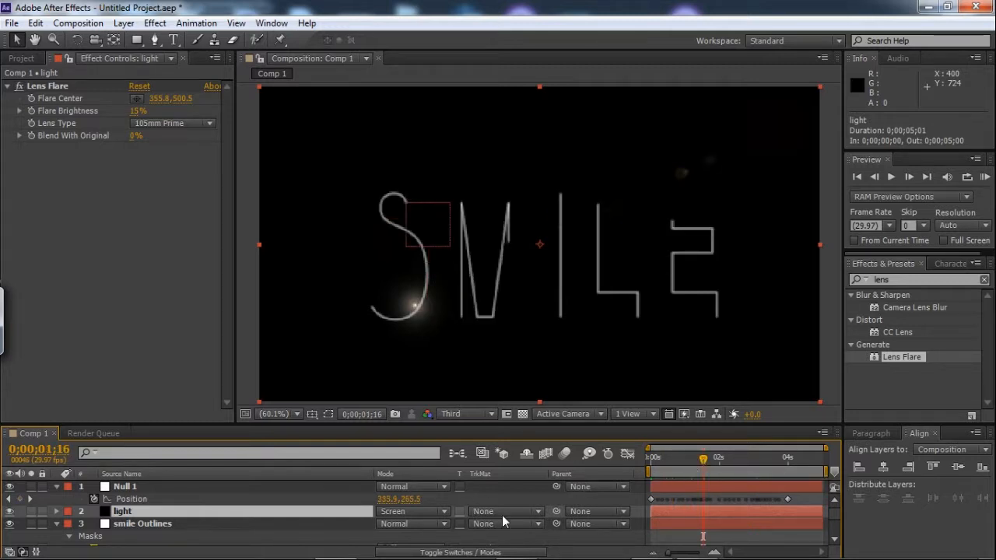
click(601, 516)
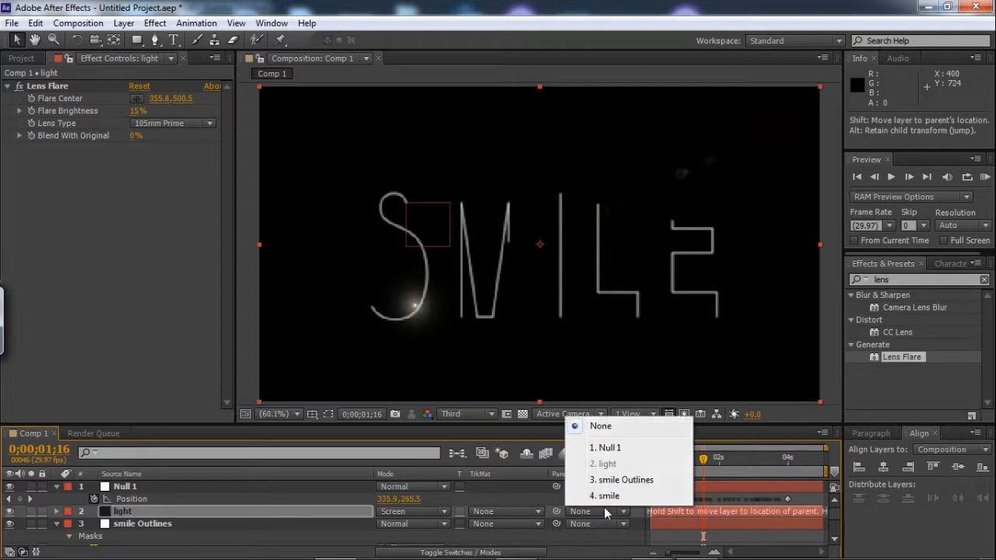
click(609, 448)
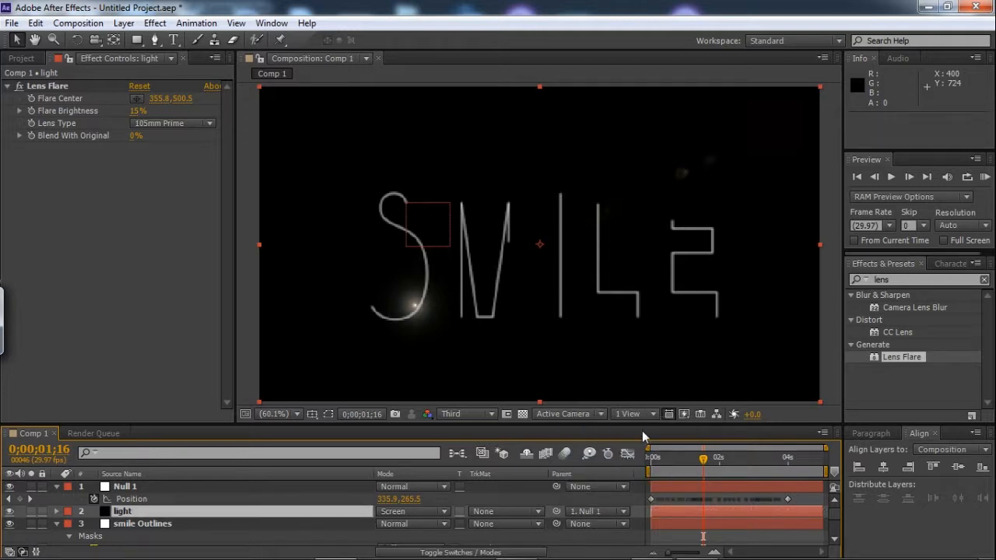
key(KP_0)
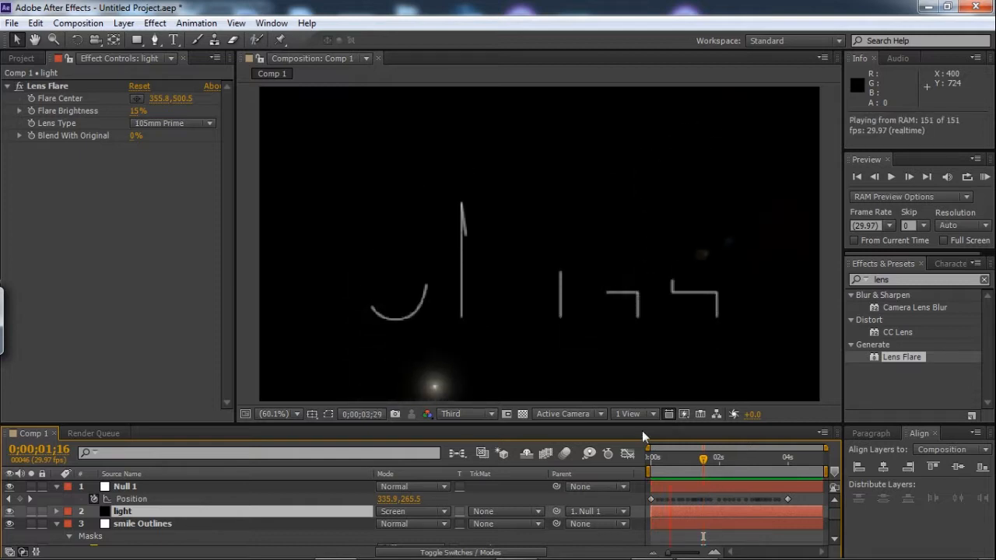
key(space)
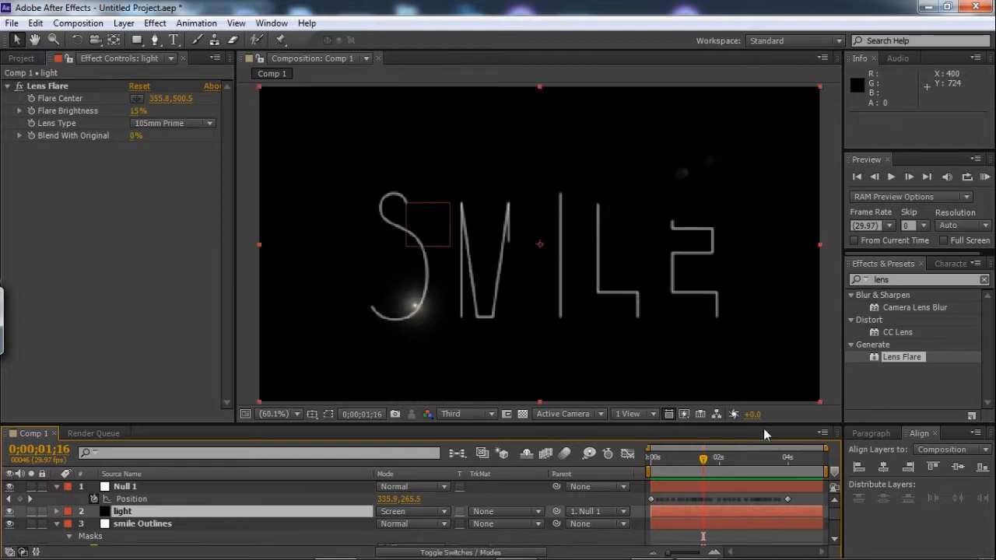
- At 4 seconds, place the Flare Center on the null's upper-left corner at the S stroke's start, about 338.2, 263.6, and preview the animation
click(290, 513)
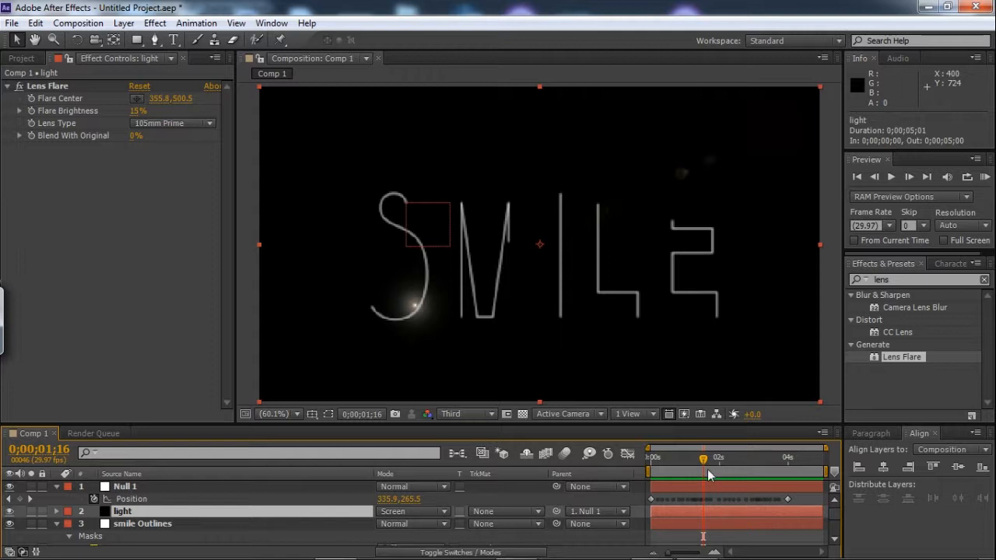
drag(704, 464, 788, 462)
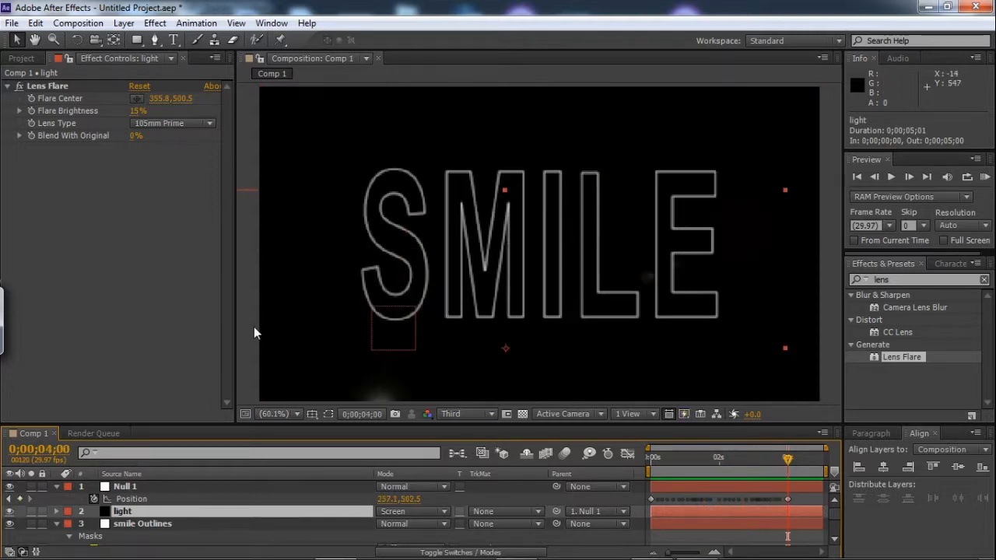
click(137, 98)
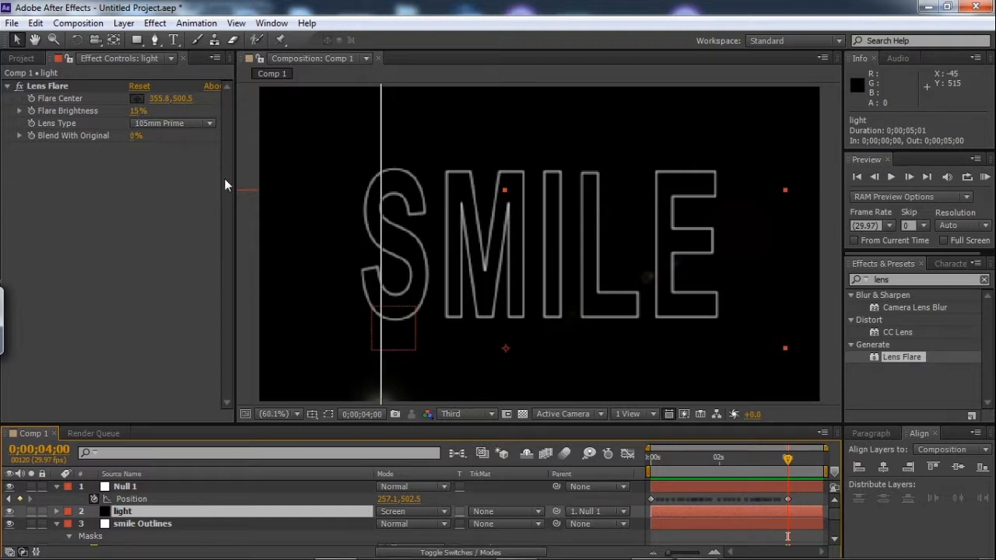
click(373, 307)
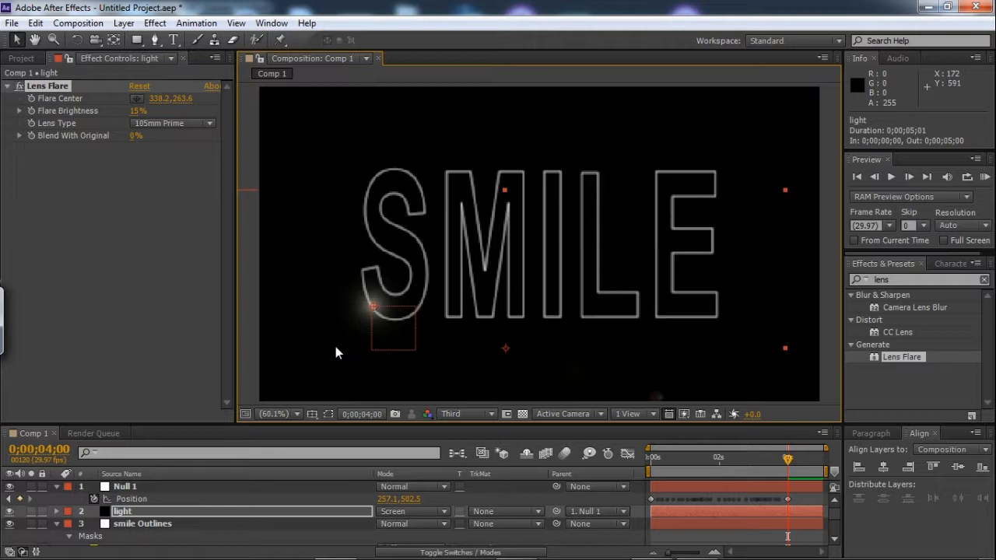
key(KP_0)
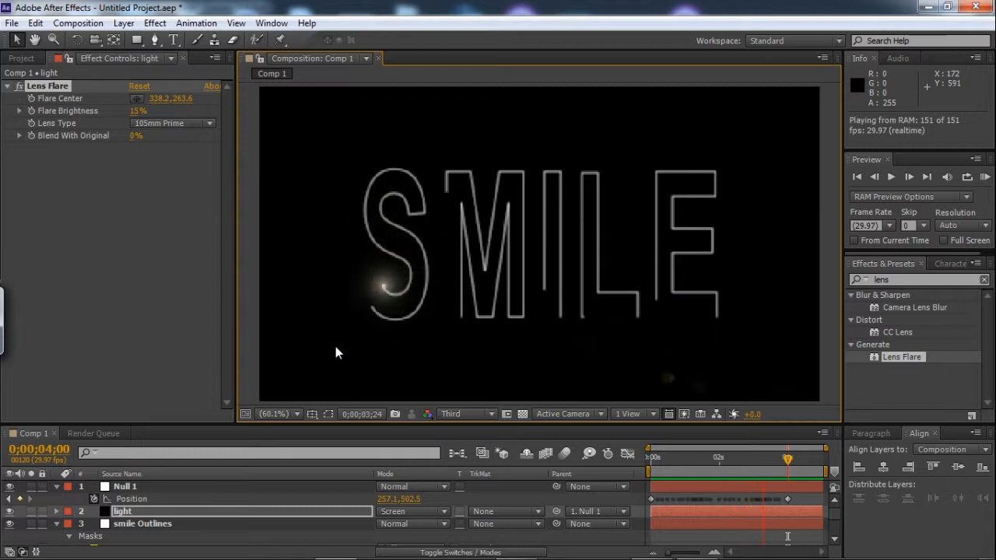
key(space)
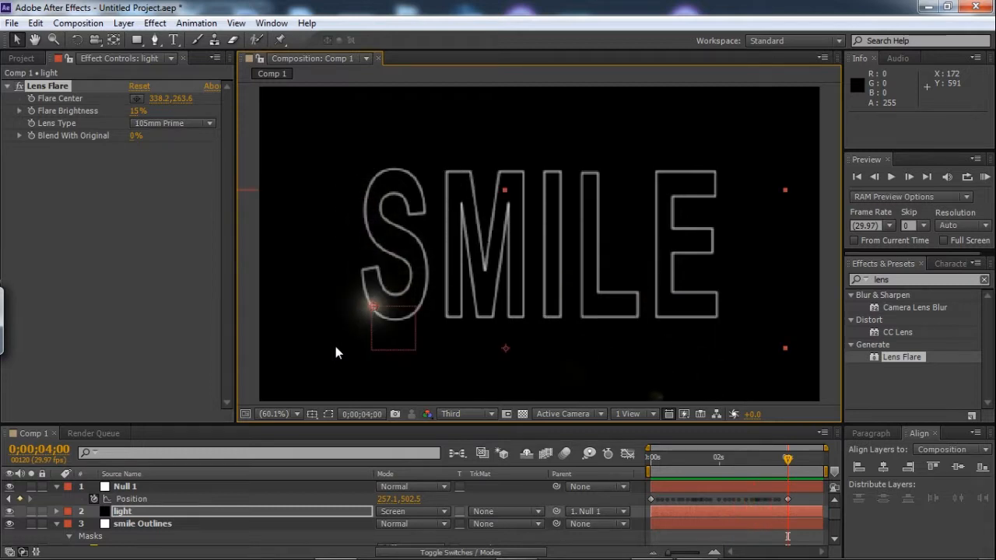
- Draw a closed 11-point Pen mask on the light layer around the letter S and its flare
click(159, 513)
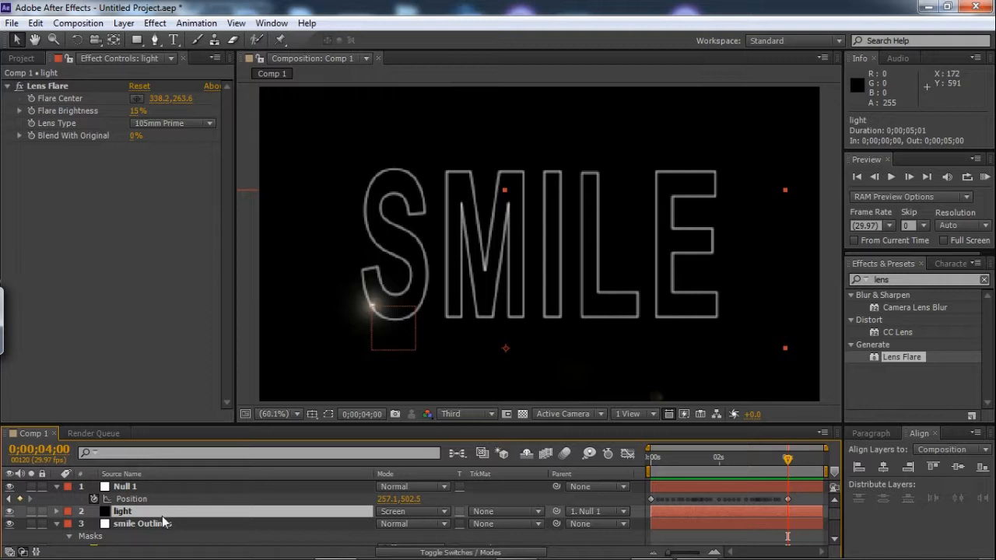
key(m)
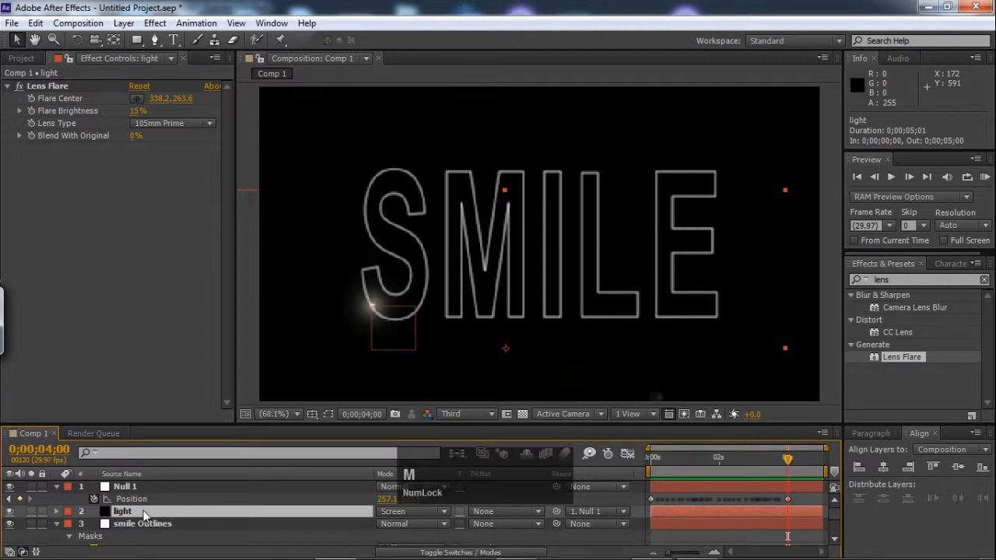
click(154, 39)
click(317, 198)
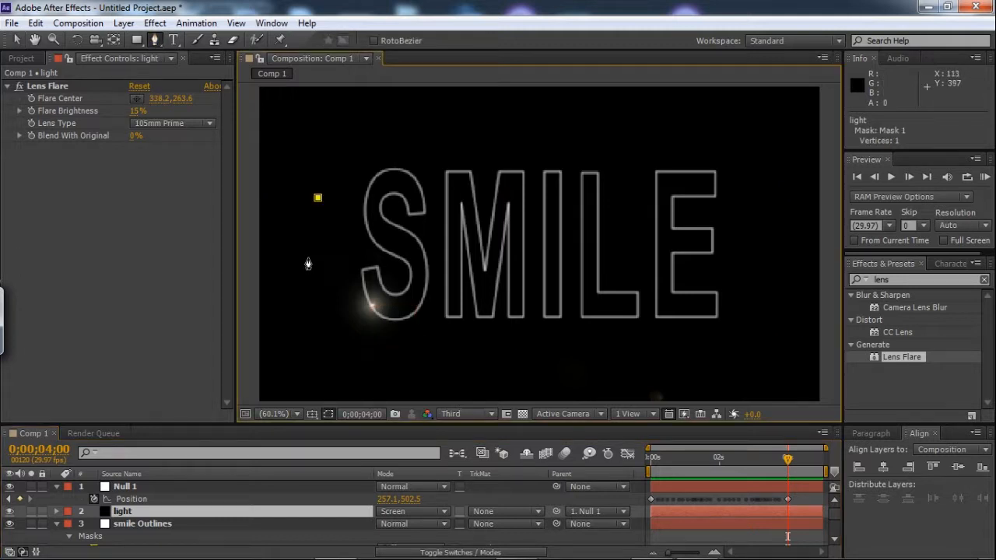
click(306, 270)
click(309, 331)
click(361, 362)
click(429, 367)
click(469, 339)
click(477, 266)
click(476, 187)
click(430, 133)
click(369, 132)
click(331, 153)
click(317, 198)
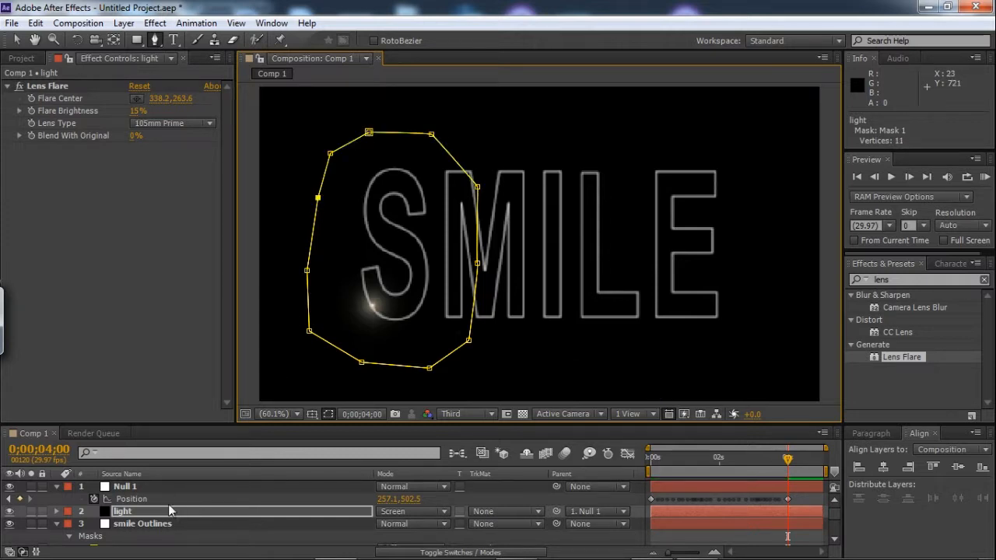
- Set the Mask Feather of the s mask on the smile Outlines layer to 160 pixels
key(m)
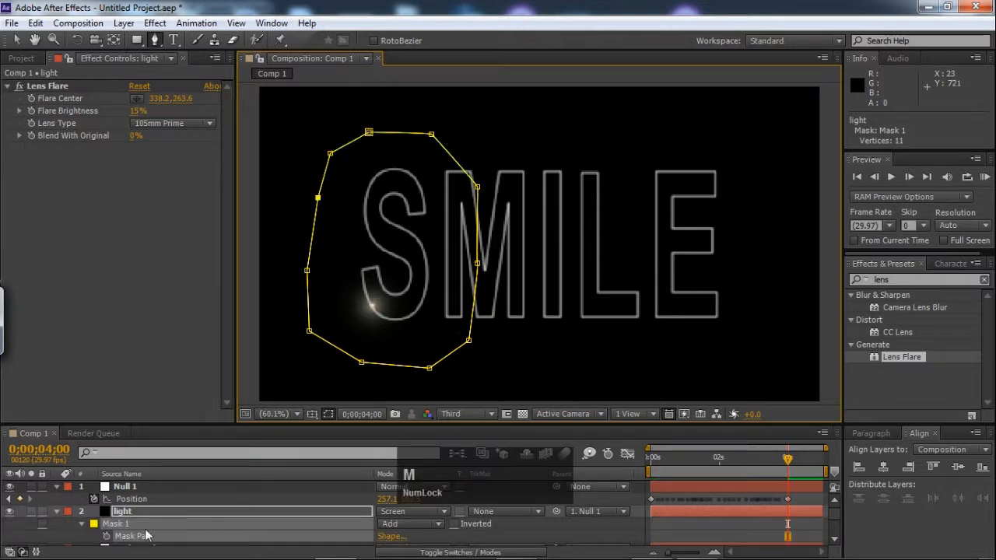
scroll(833, 517, down, 4)
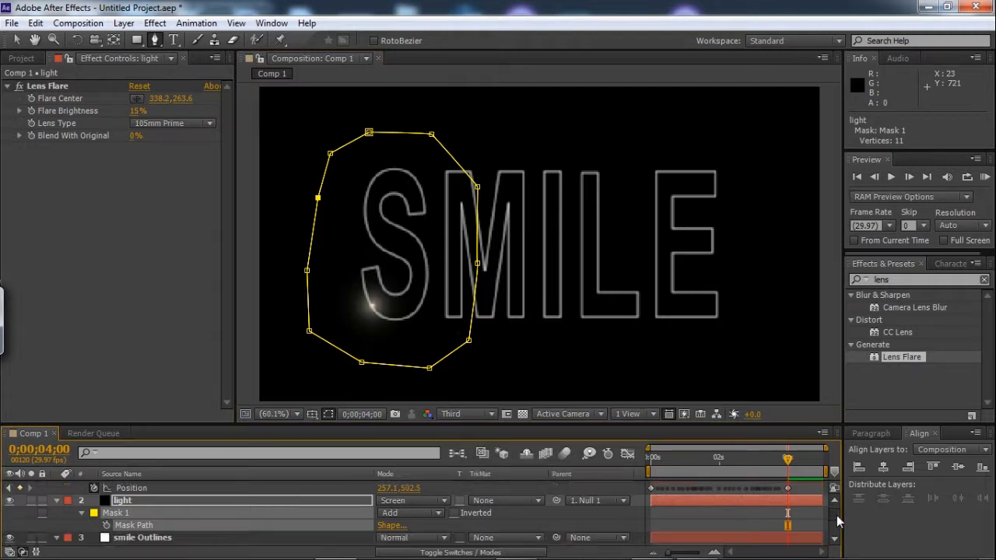
scroll(830, 515, up, 1)
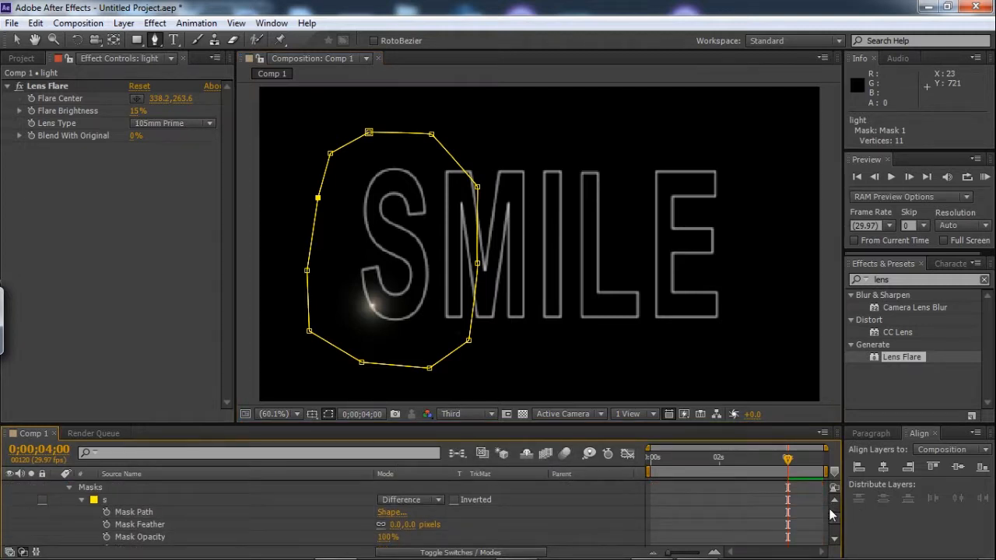
click(409, 525)
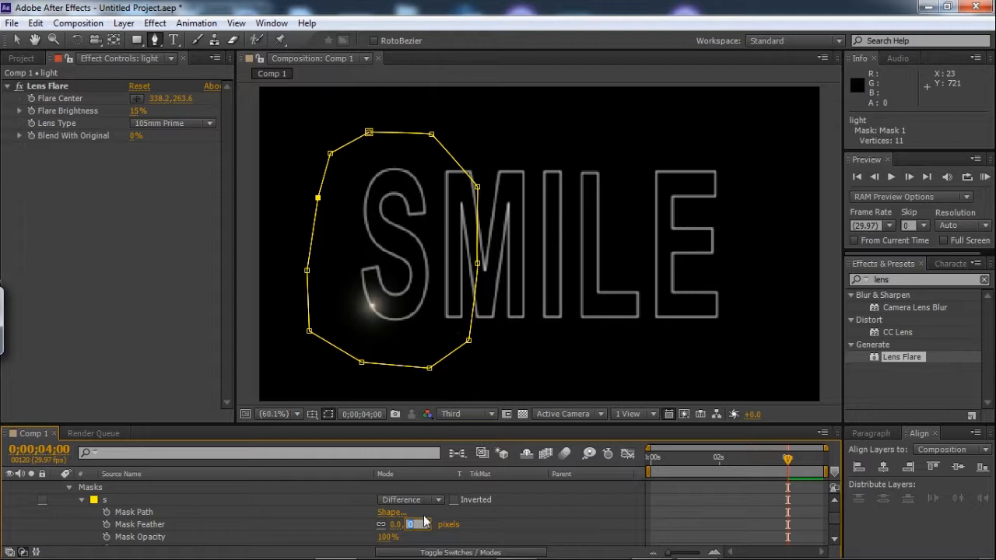
text(160)
key(Return)
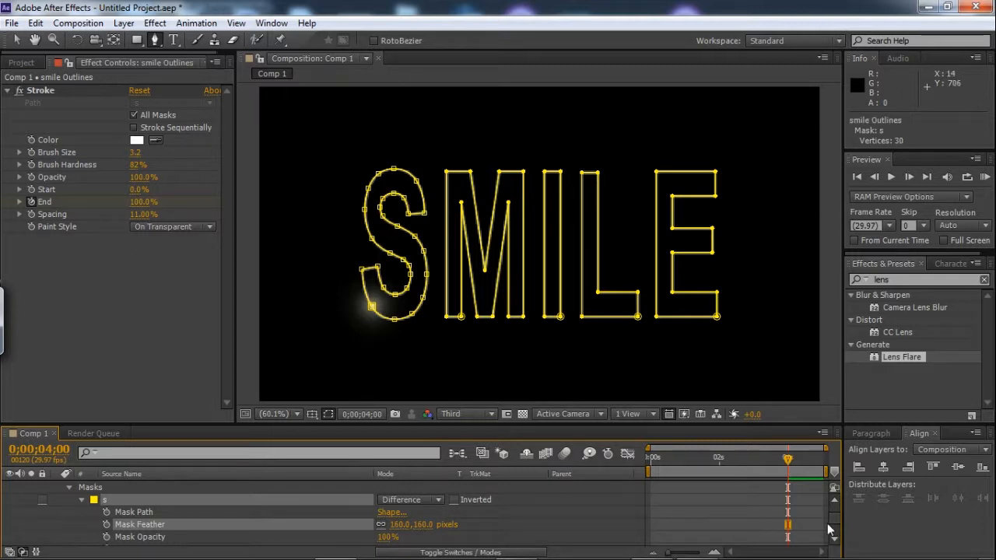
- Add the expression wiggle(2,10) to the light layer's Flare Brightness and preview the animation
scroll(665, 488, up, 5)
click(122, 513)
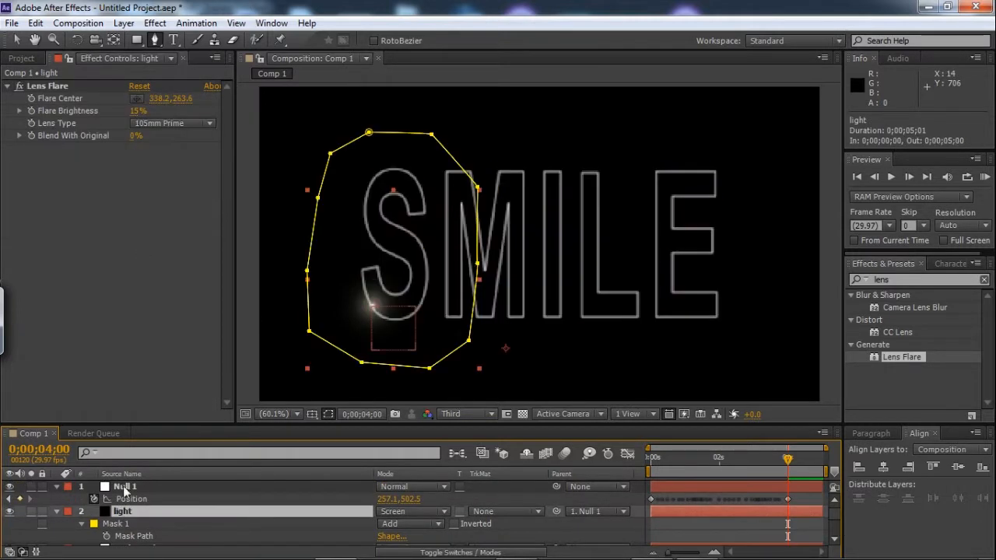
key(Return)
alt+click(32, 112)
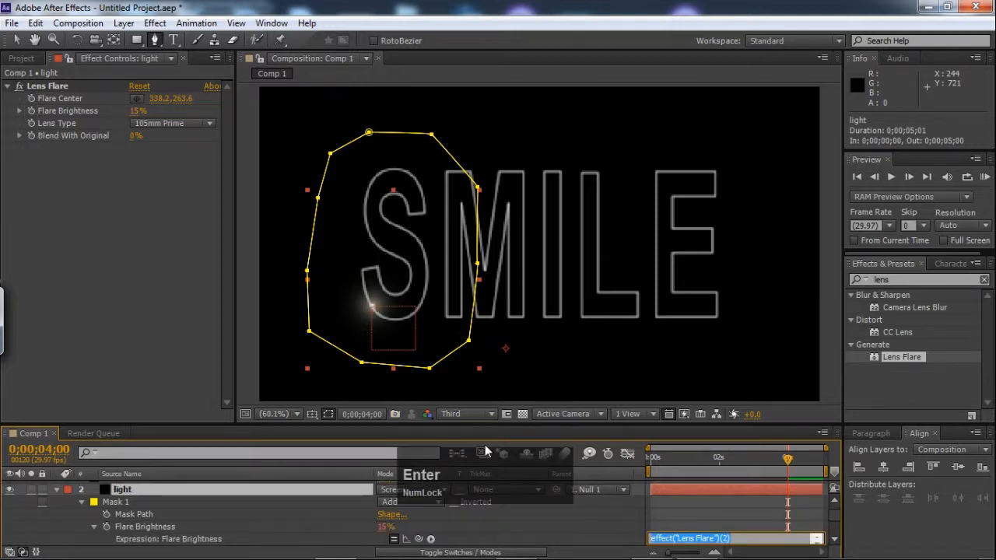
text(wiggle)
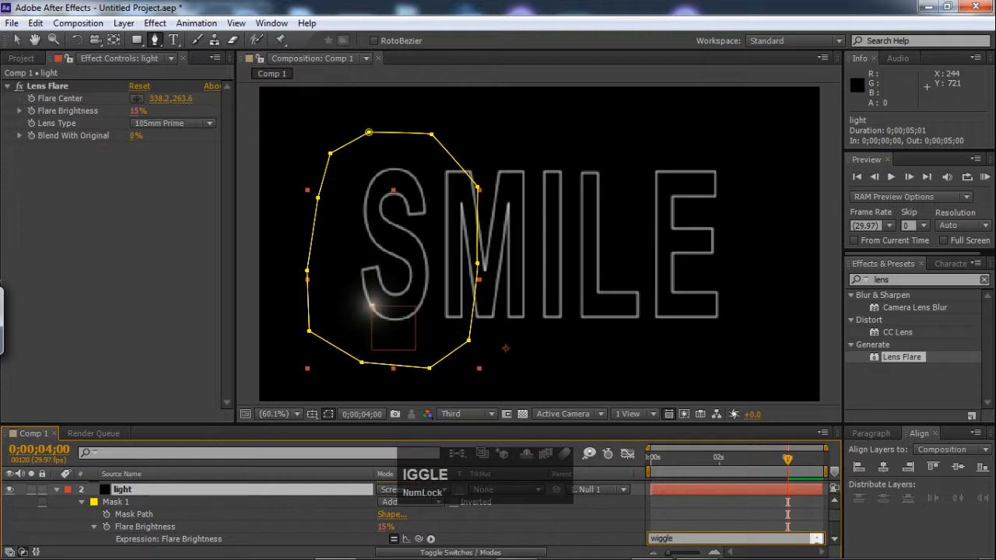
text((2,10))
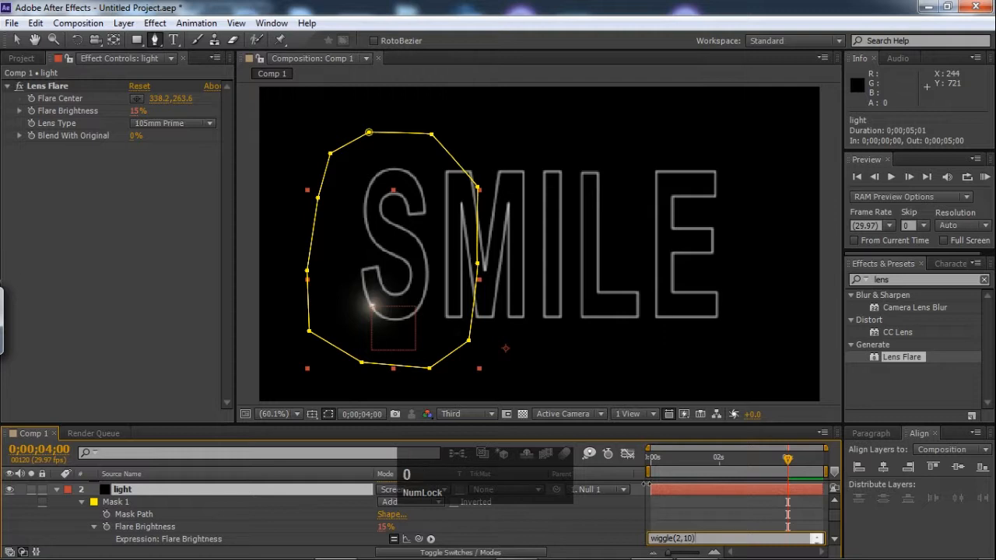
click(556, 526)
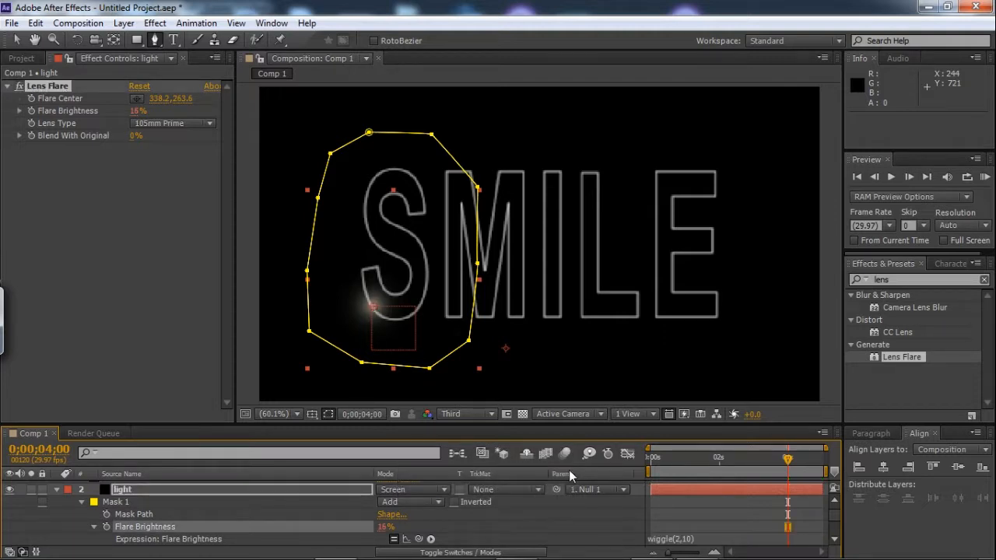
key(KP_0)
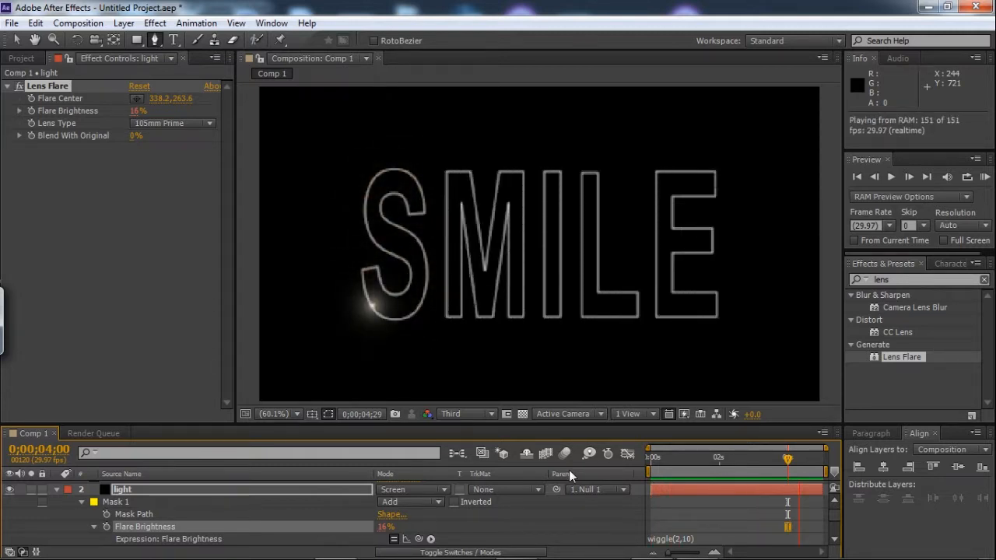
key(space)
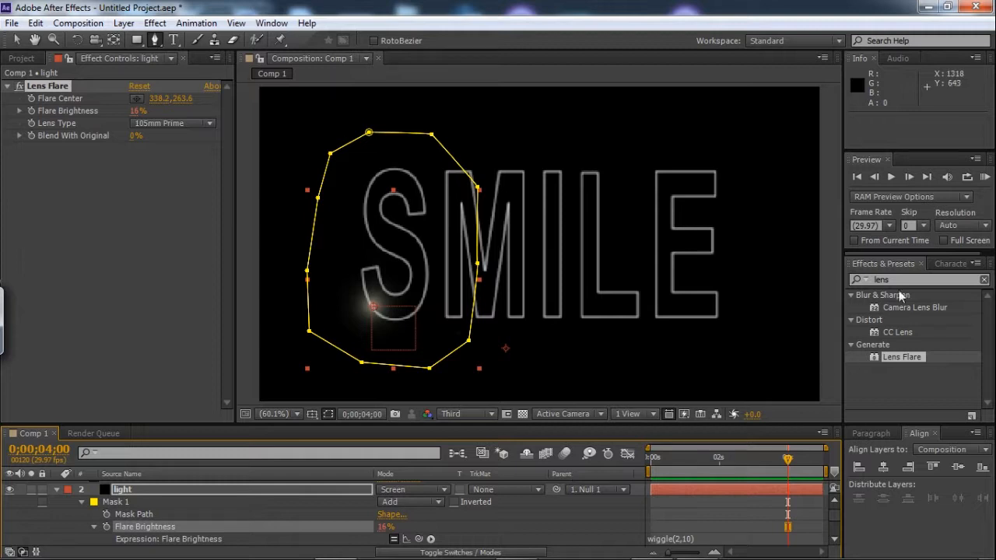
- Search the effects for "curve" and apply the Curves effect to the light layer
double_click(879, 280)
text(c)
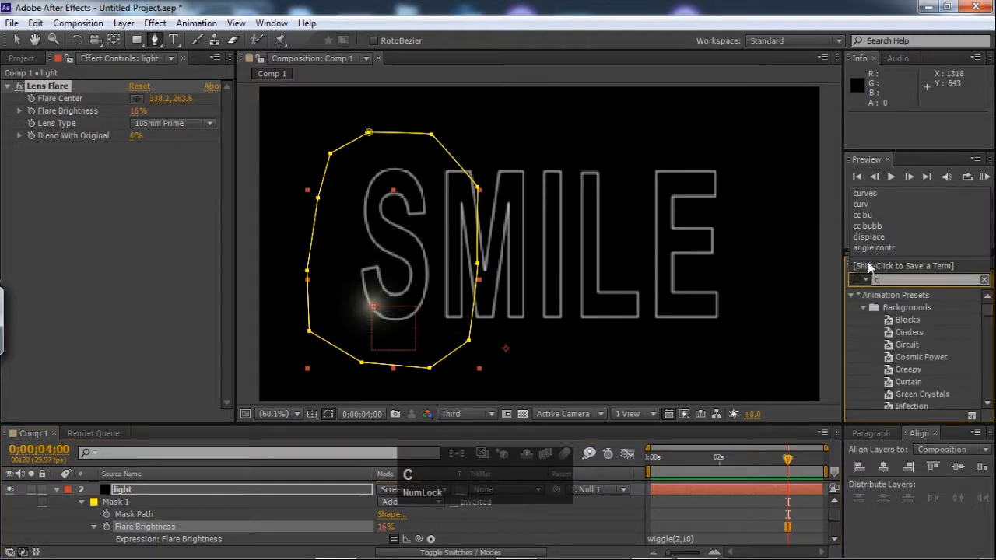
text(urve)
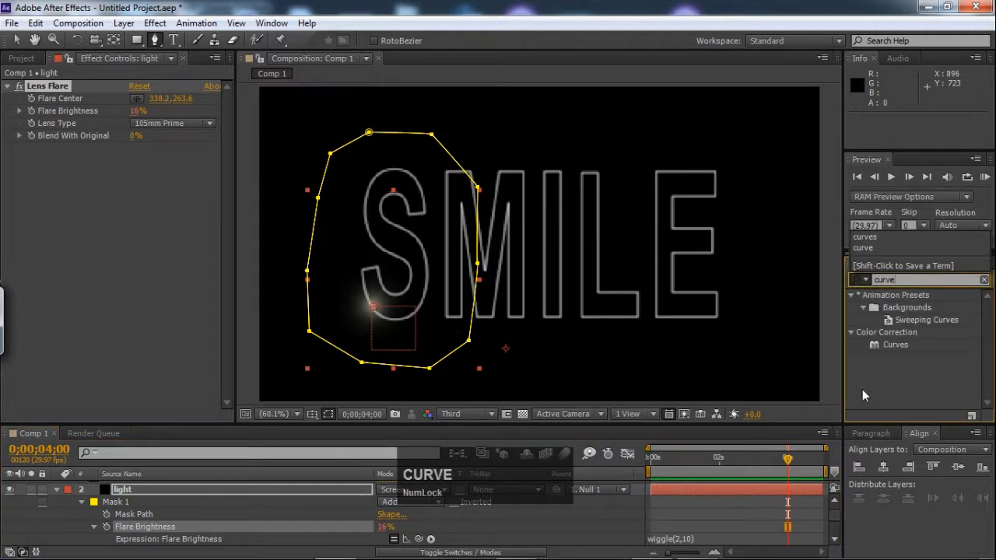
double_click(894, 345)
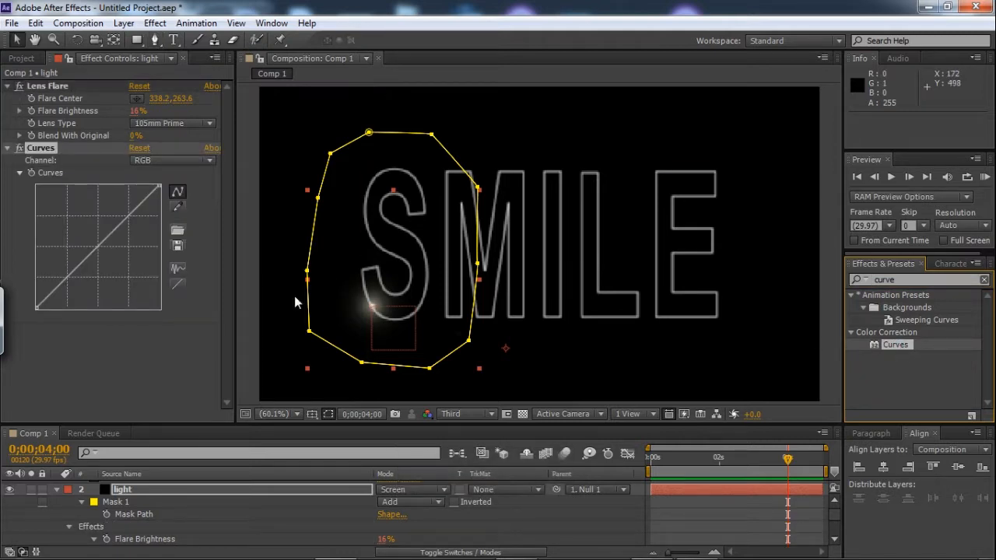
- In Curves, raise the Red channel's midpoint, lift its dark end slightly and lower its bright end, and check the tint with the layer deselected
click(167, 159)
click(168, 192)
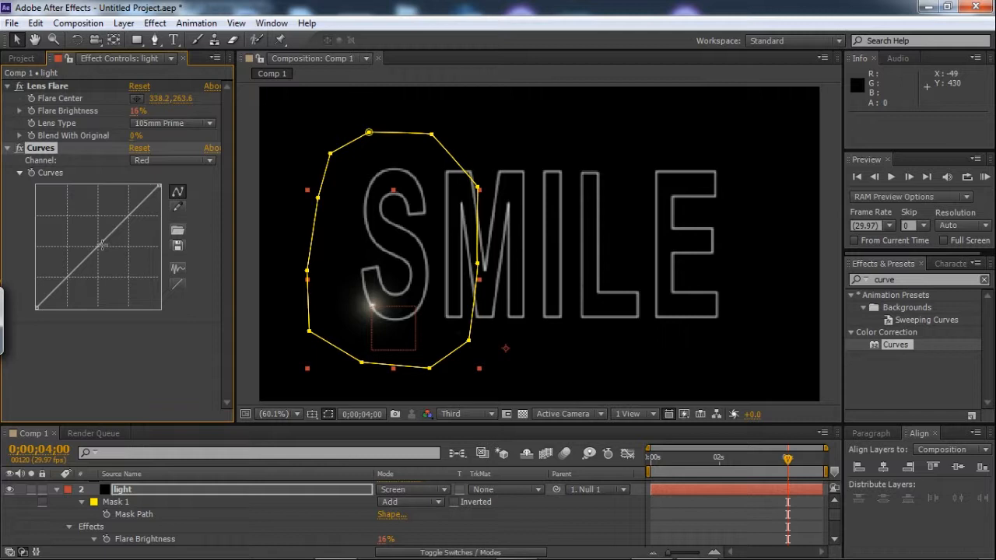
drag(98, 246, 92, 235)
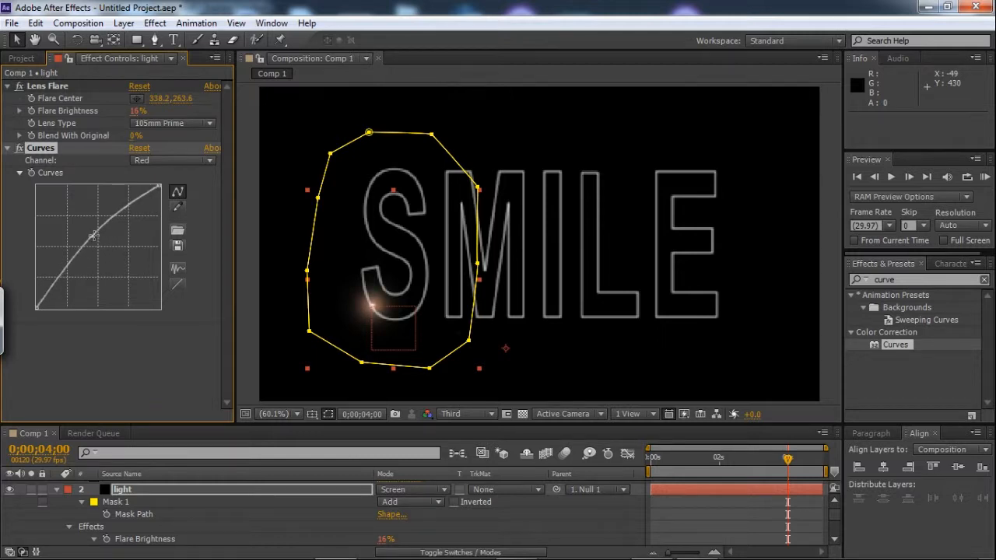
mouse_move(36, 306)
mouse_down()
mouse_move(55, 307)
mouse_move(36, 295)
mouse_move(39, 304)
mouse_up()
drag(156, 188, 161, 200)
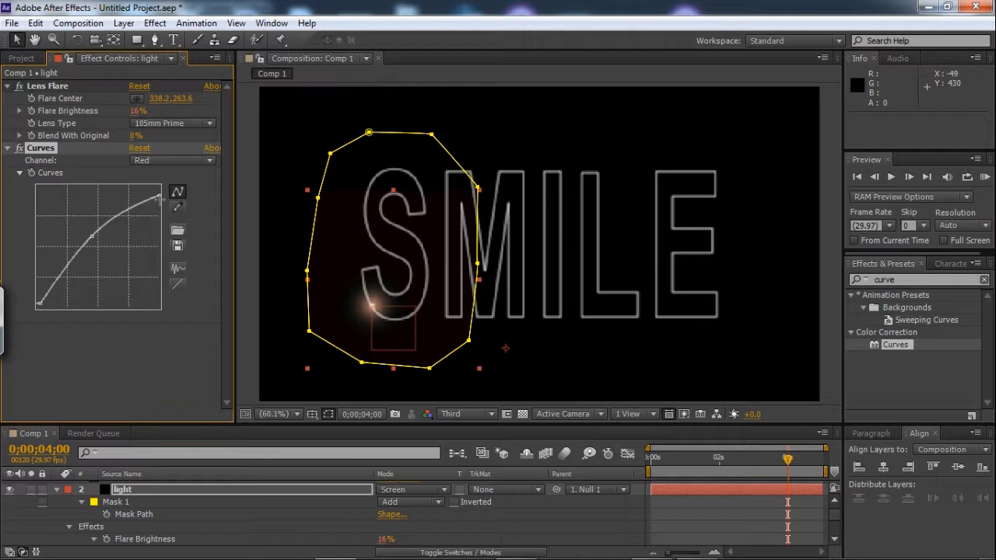
click(134, 367)
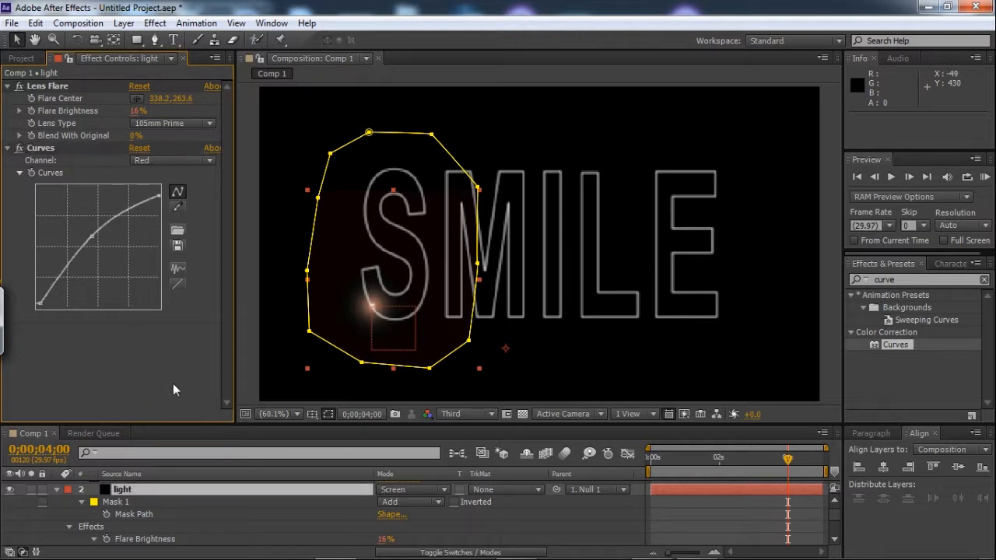
click(285, 372)
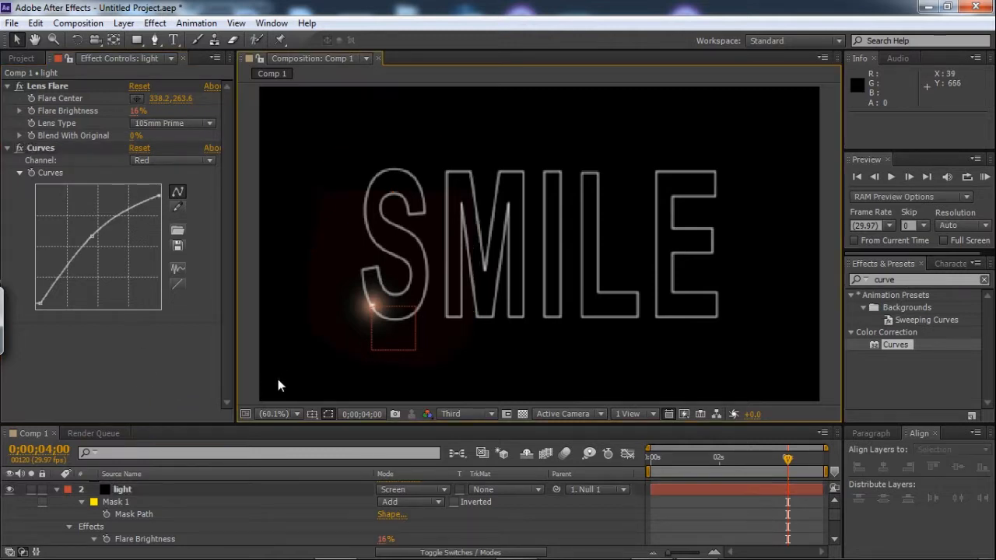
click(315, 314)
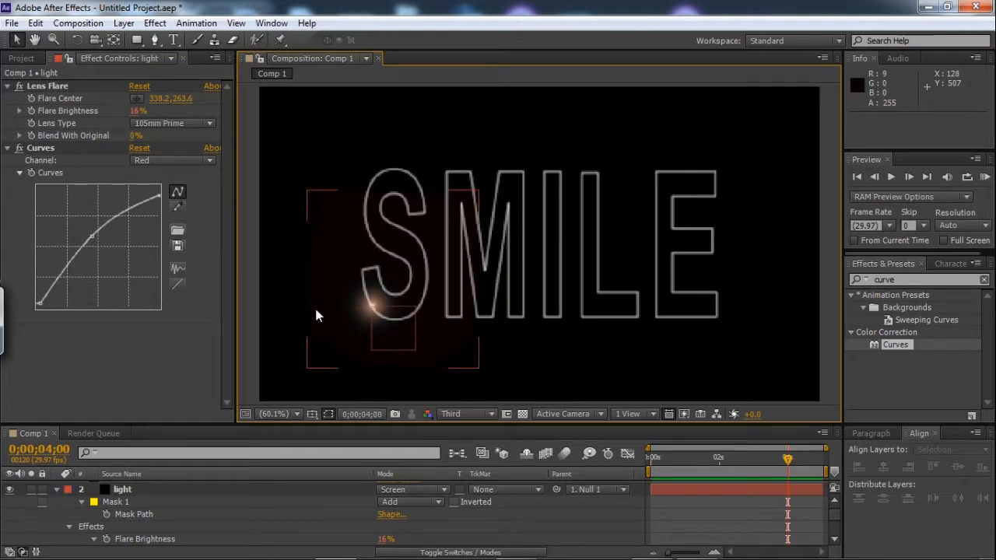
- Push the light layer's red curve midpoint higher and reshape the curve with extra points in its lower and upper parts
drag(94, 238, 90, 230)
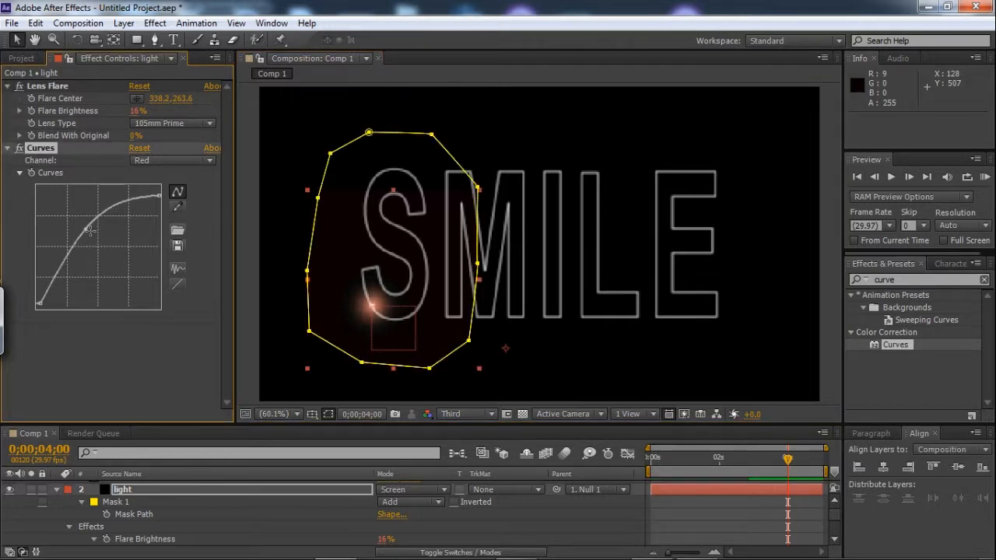
click(113, 207)
drag(73, 251, 76, 251)
drag(114, 207, 86, 236)
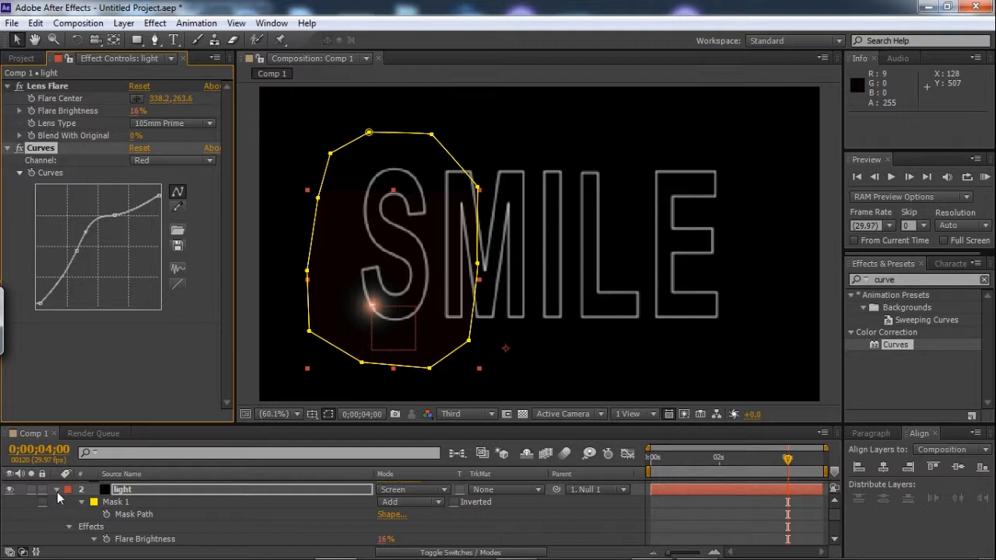
- Collapse the light layer, make the timeline area taller and duplicate the light layer
click(56, 490)
click(150, 488)
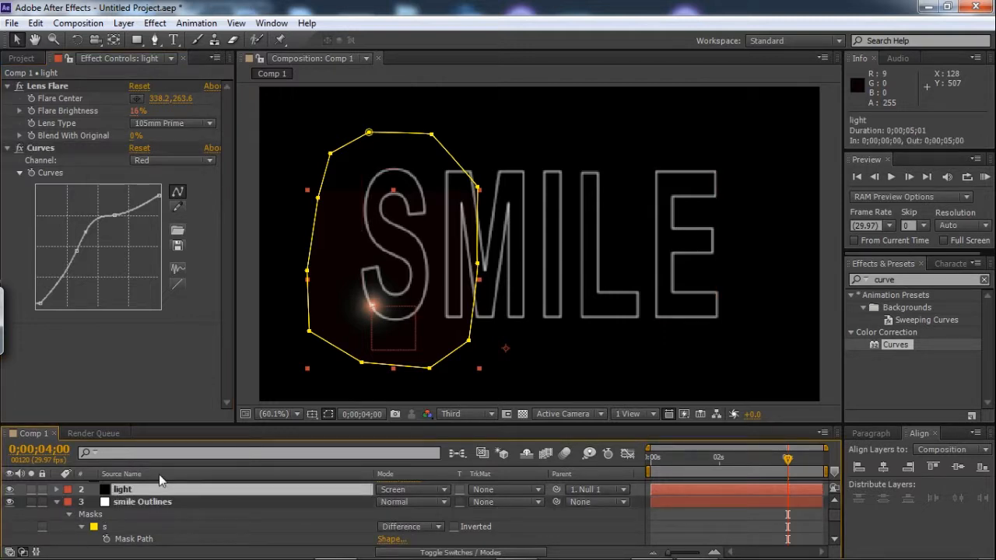
drag(202, 423, 204, 380)
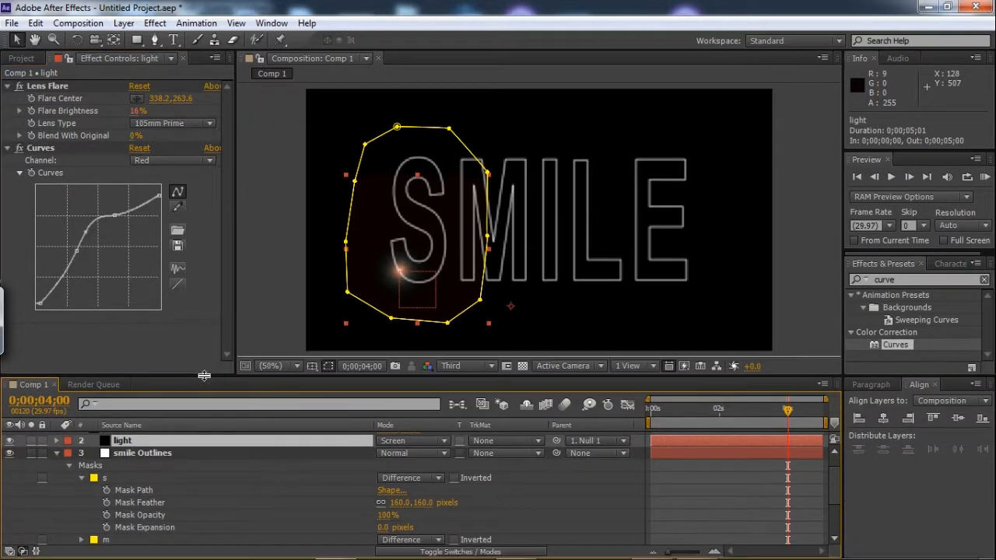
click(106, 540)
drag(836, 496, 840, 455)
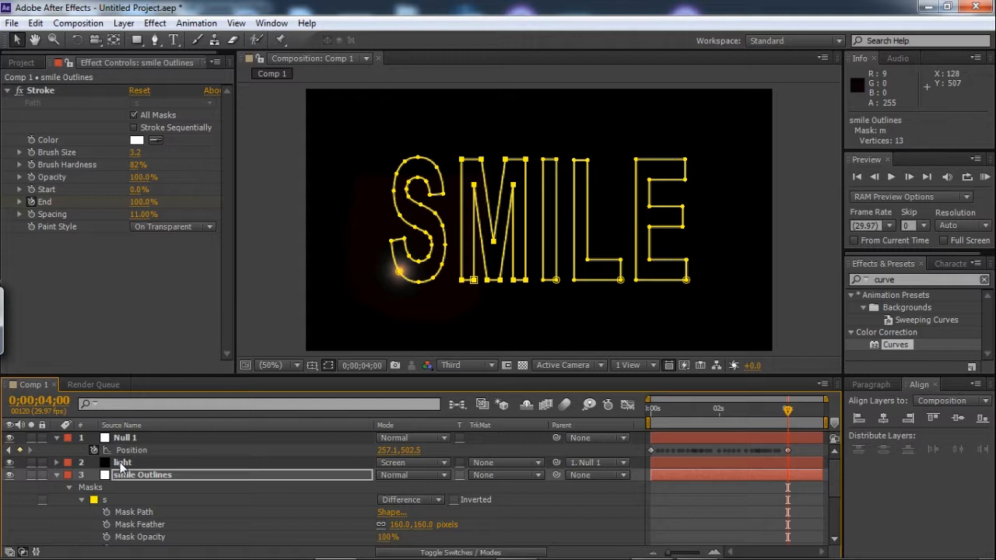
click(121, 463)
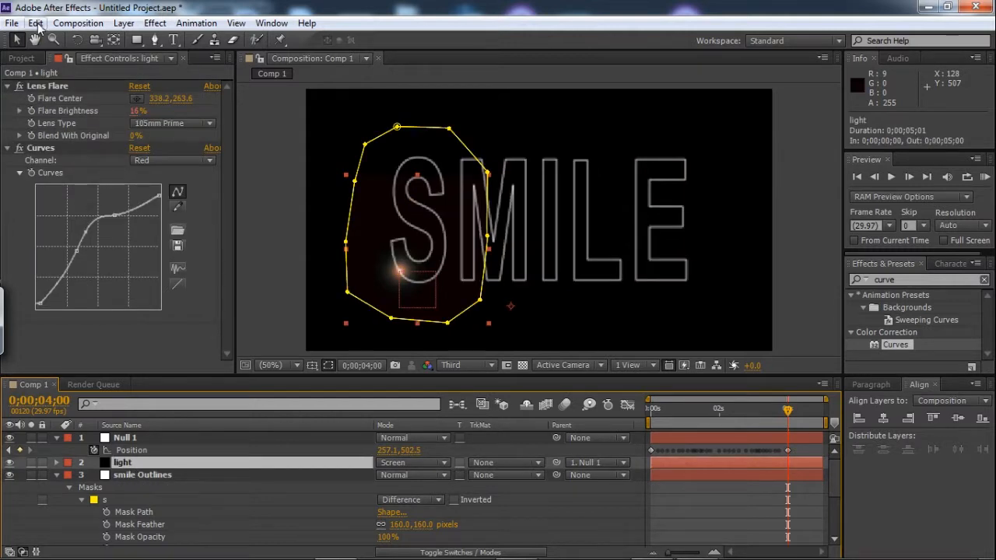
click(37, 23)
click(89, 184)
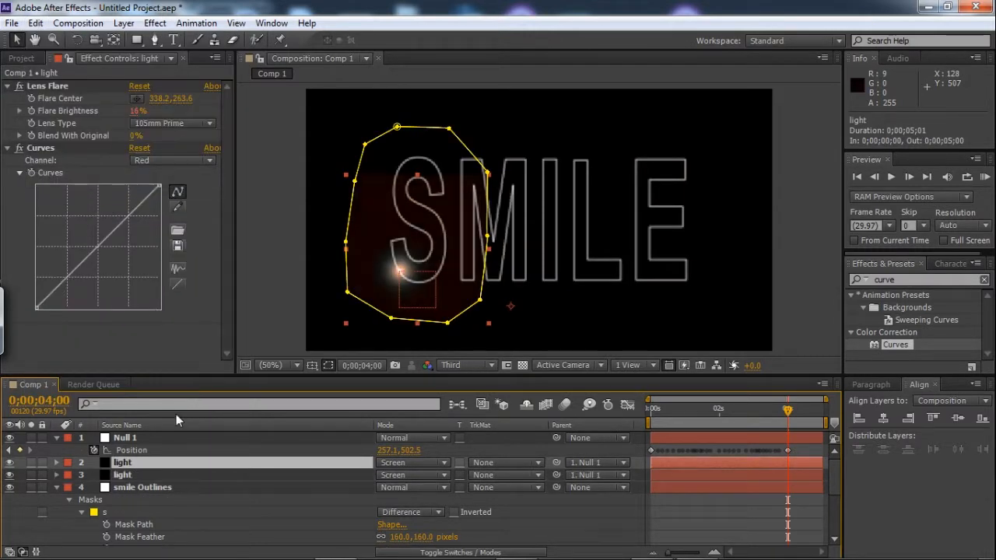
- Move the duplicated light layer above Null 1 and add a new null object to the composition
drag(146, 461, 158, 434)
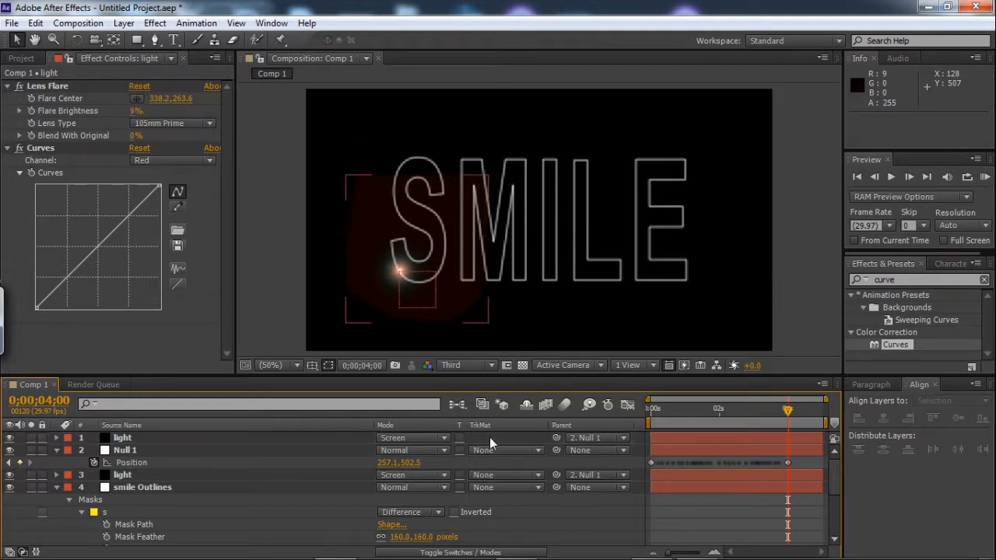
right_click(493, 273)
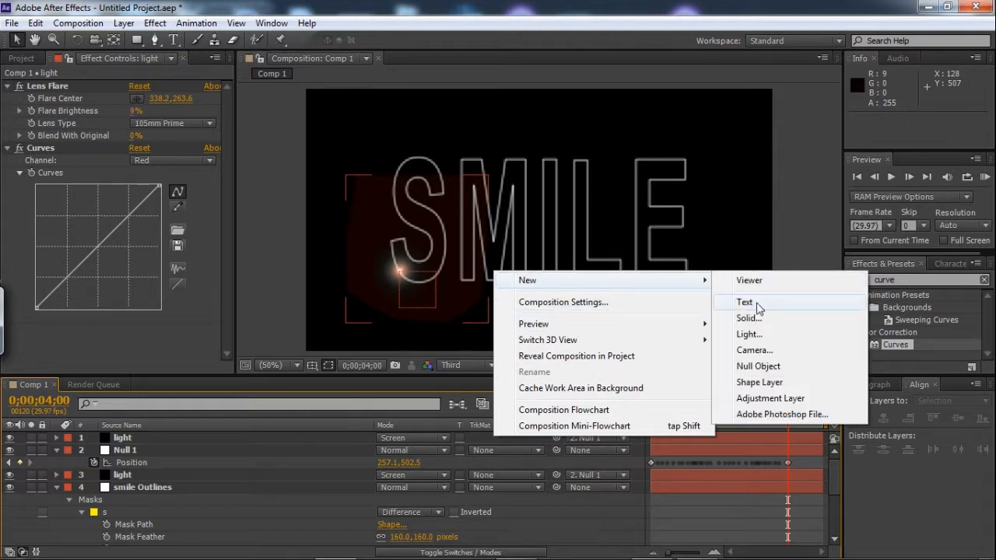
click(758, 367)
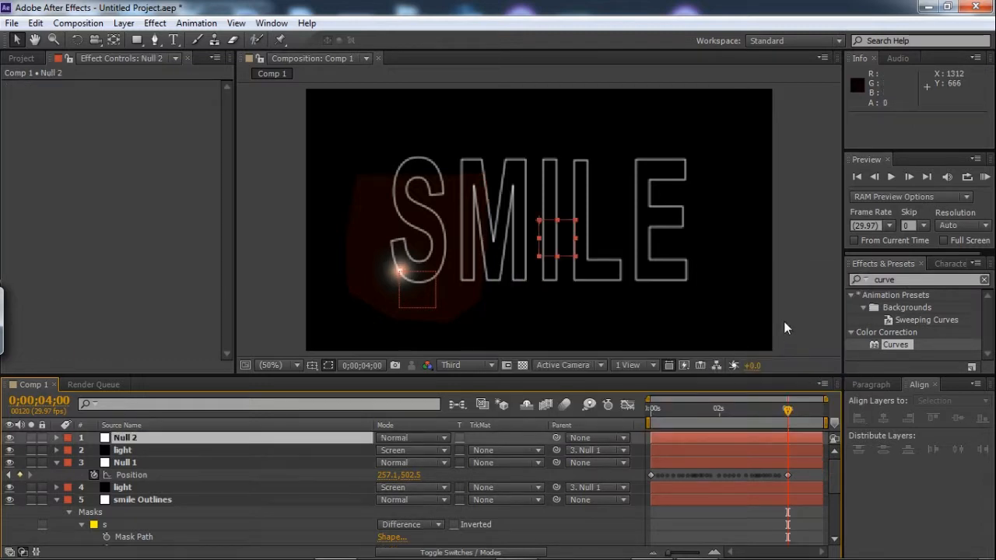
- Collapse the s mask of the smile Outlines layer, expand the m mask and copy its Mask Path
drag(835, 474, 834, 493)
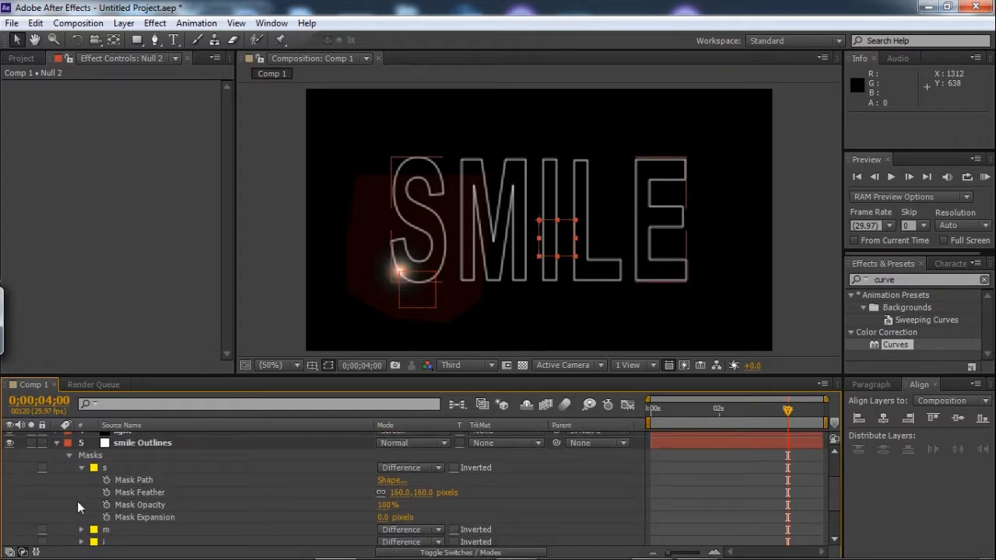
click(81, 467)
click(81, 480)
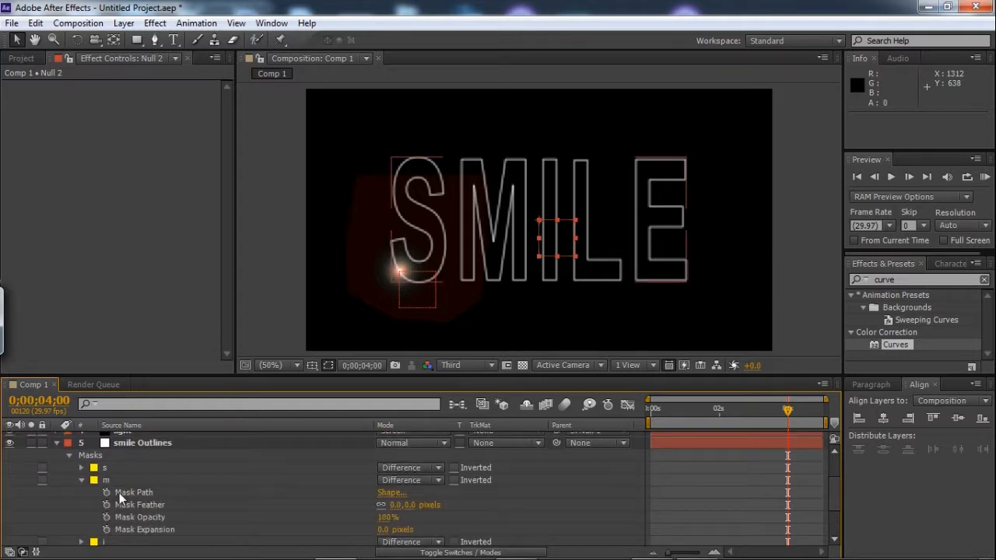
click(124, 491)
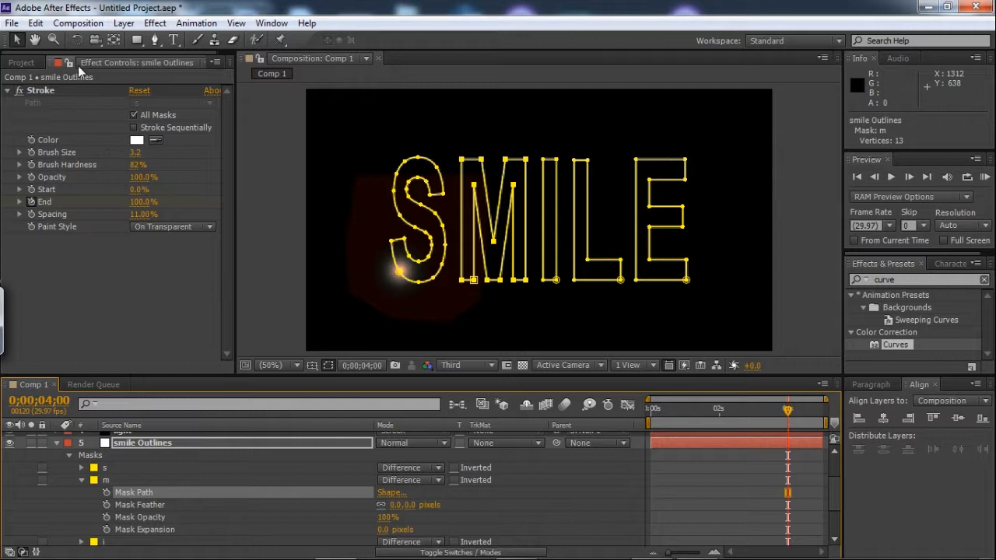
click(35, 23)
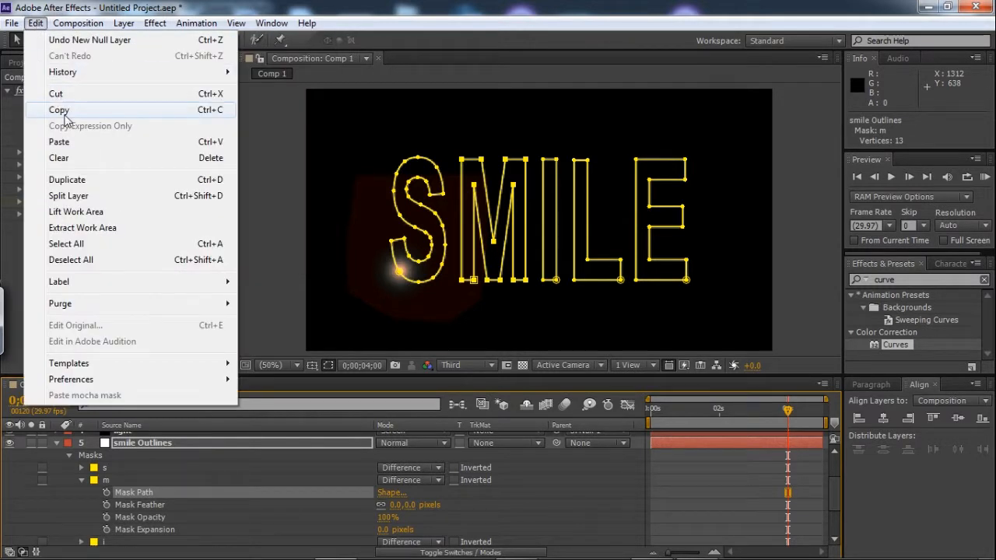
click(69, 110)
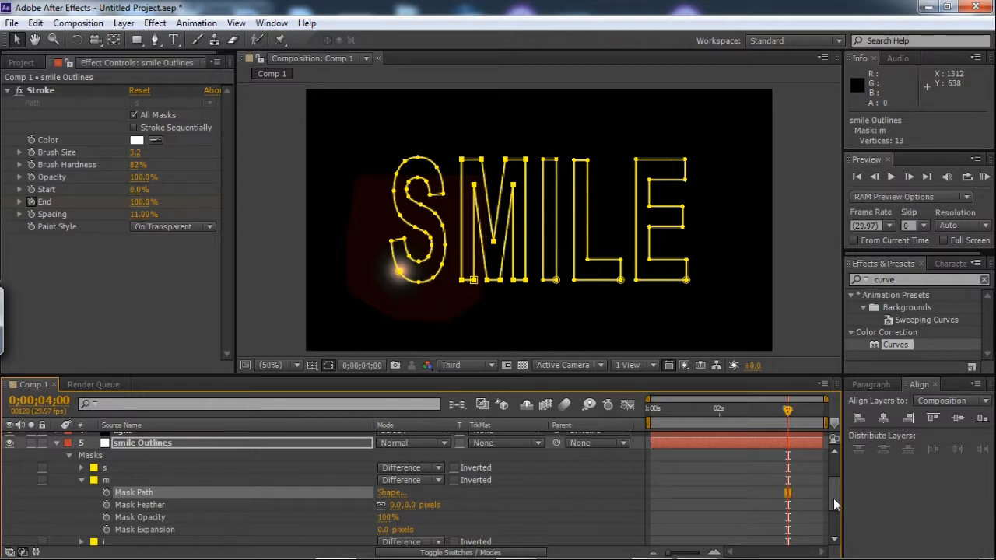
- At 0;00;00;00, reveal Null 2's Position and paste the copied path of the M into it as keyframes
scroll(836, 493, up, 3)
drag(786, 414, 650, 412)
click(179, 437)
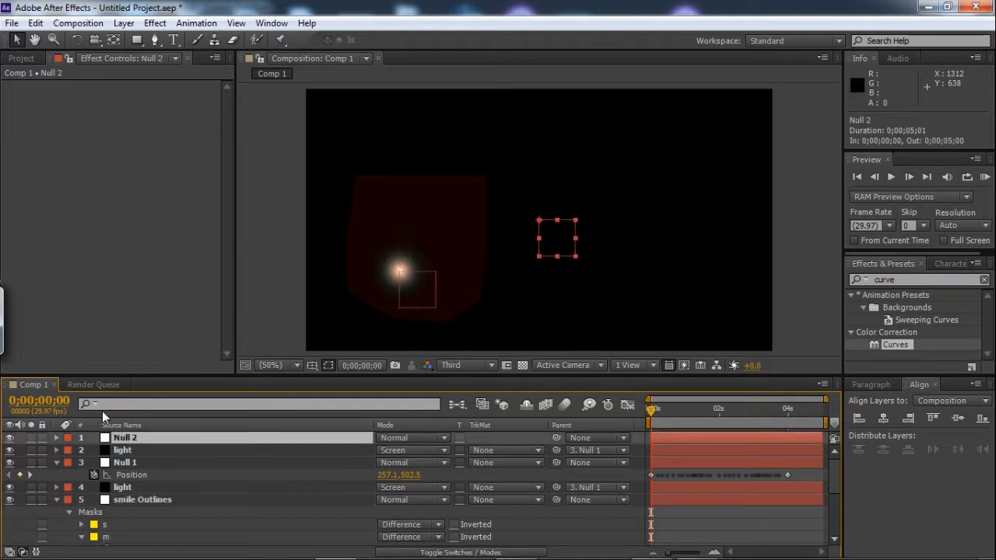
key(p)
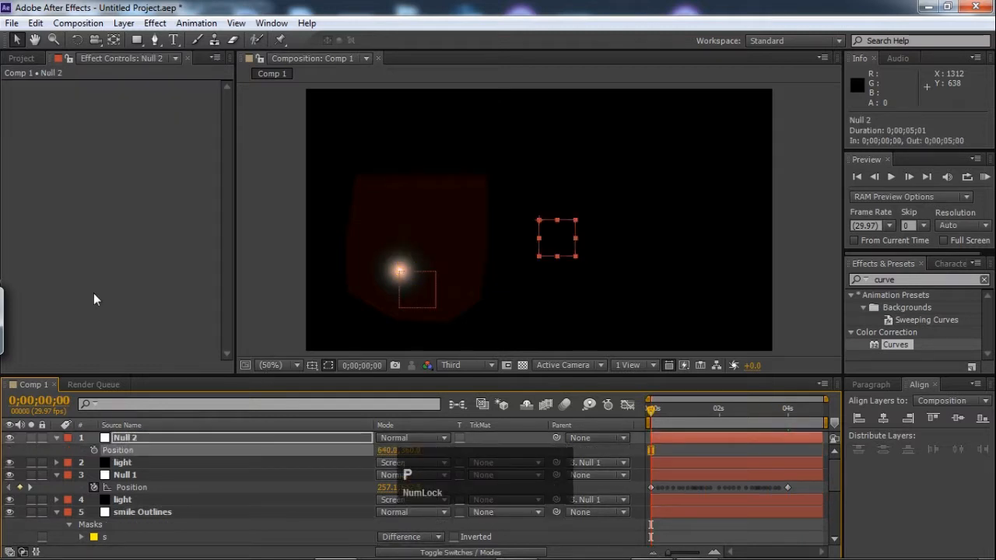
click(37, 23)
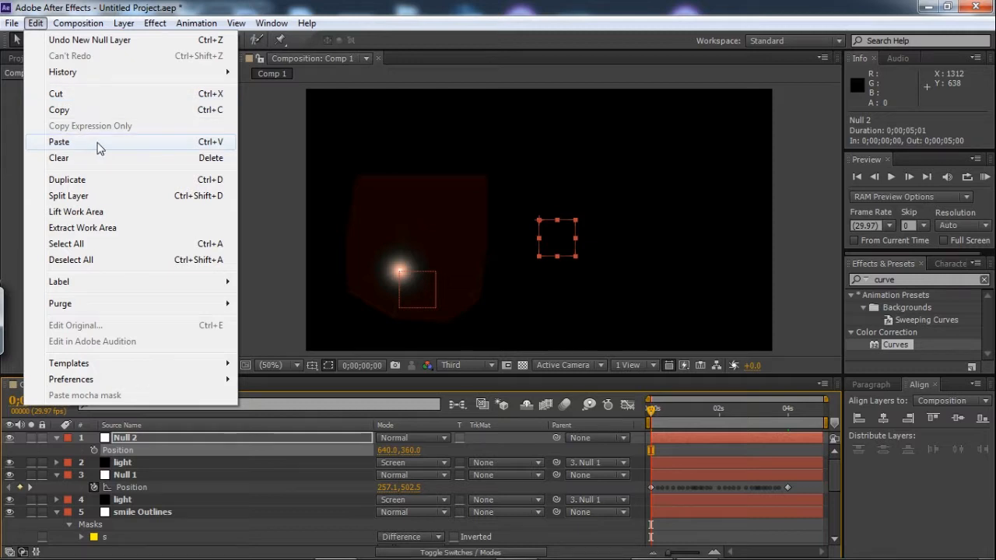
click(99, 147)
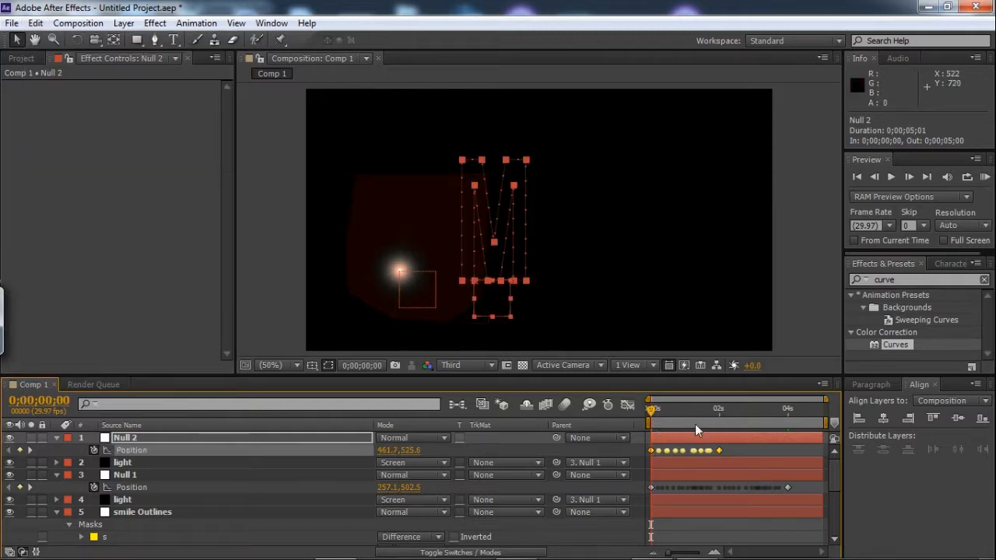
- Stretch Null 2's Position keyframes so that the last one falls at 0;00;04;00
drag(651, 408, 788, 410)
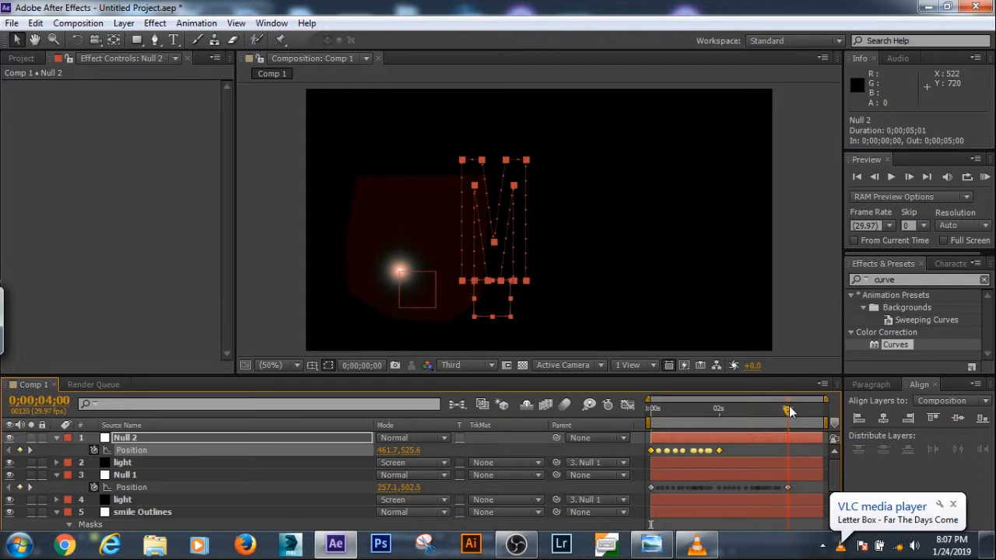
click(733, 445)
drag(719, 449, 789, 455)
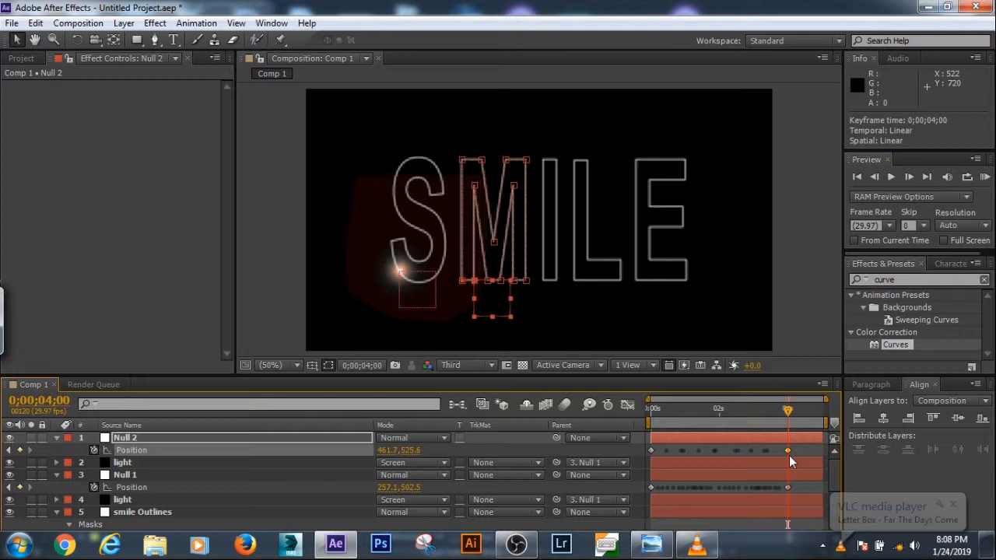
- Return to 0;00;00;00 and parent the duplicated light layer to Null 2
drag(788, 412, 650, 413)
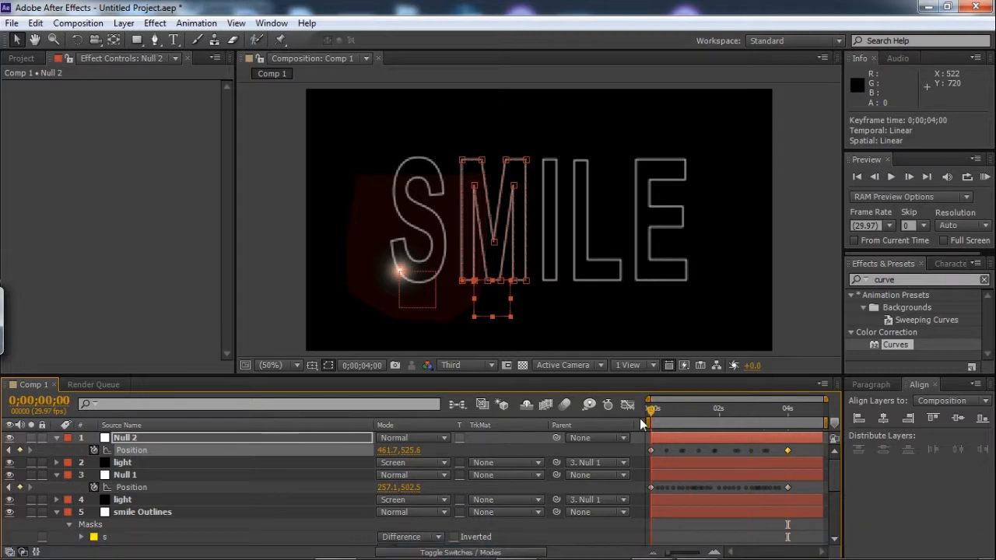
click(605, 462)
click(613, 366)
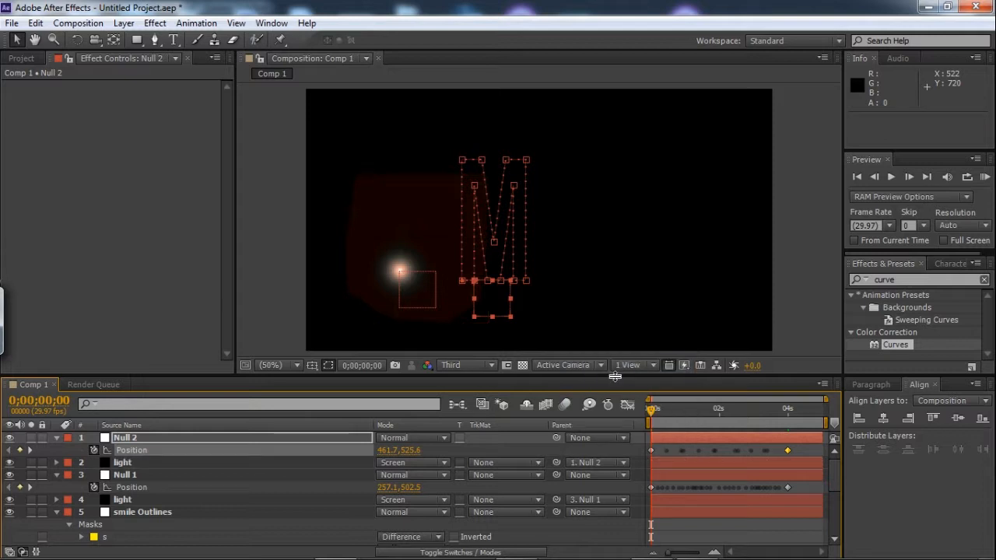
- Delete Mask 1 from the duplicated light layer below Null 2
click(139, 461)
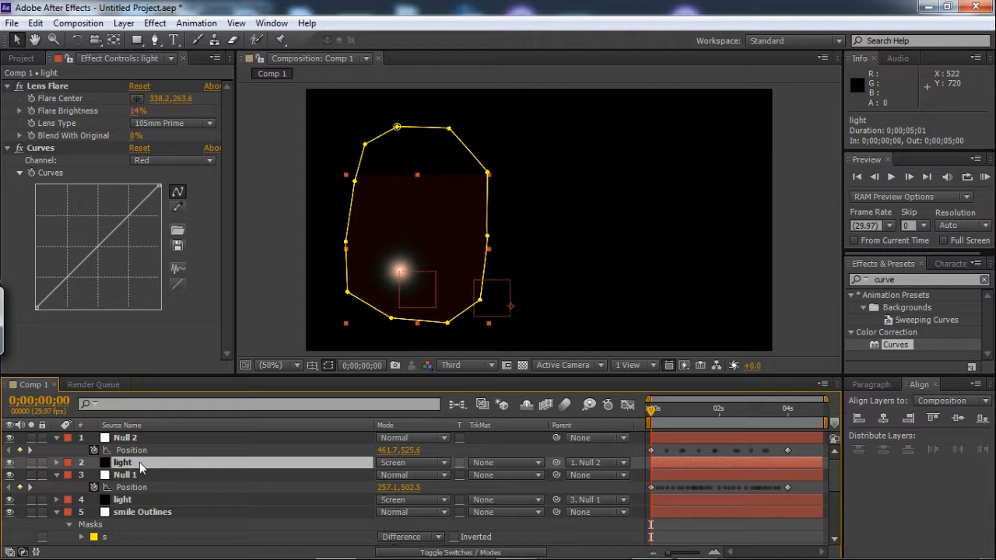
key(m)
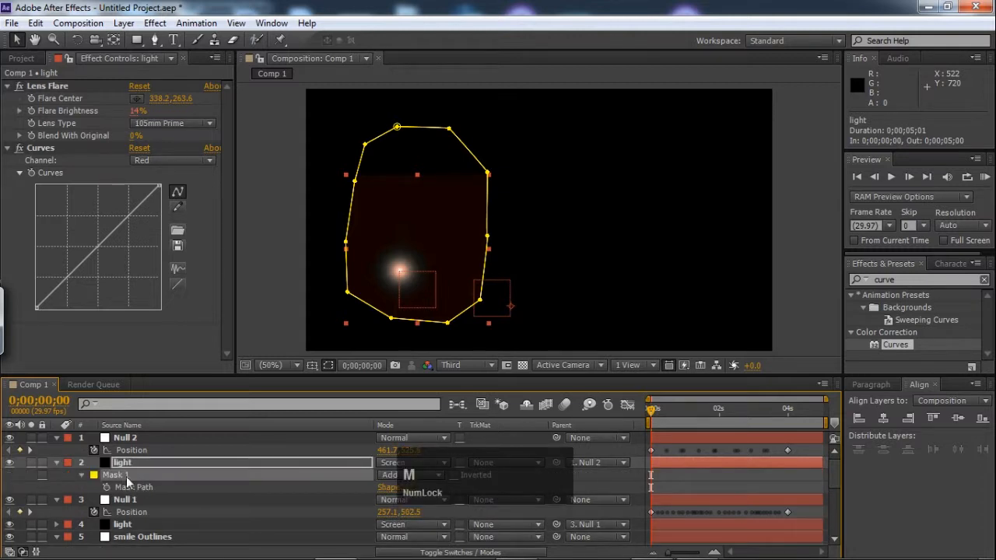
key(Delete)
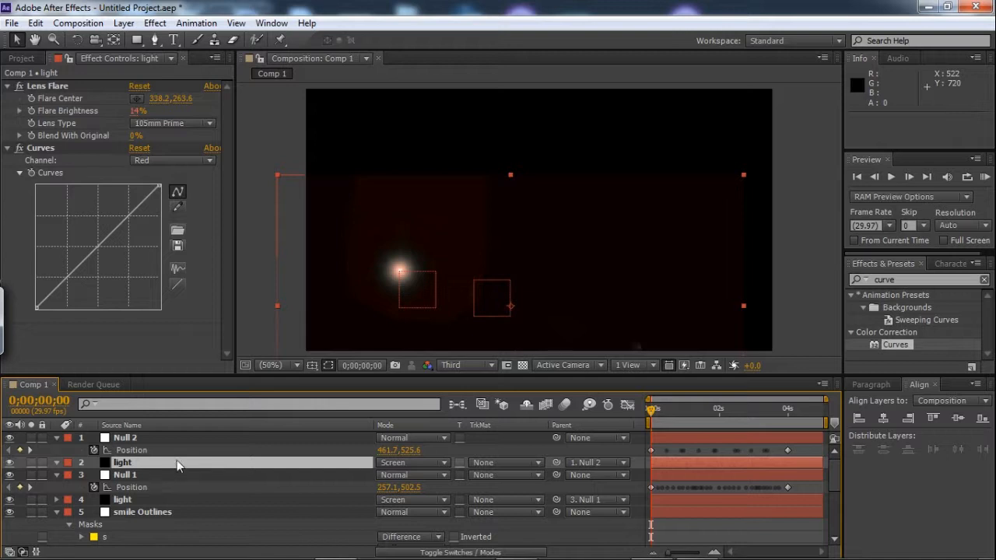
- At 0;00;02;08, place the duplicated light's Flare Center on the drawing end of the M outline, at about 541.3, 288.8
click(684, 412)
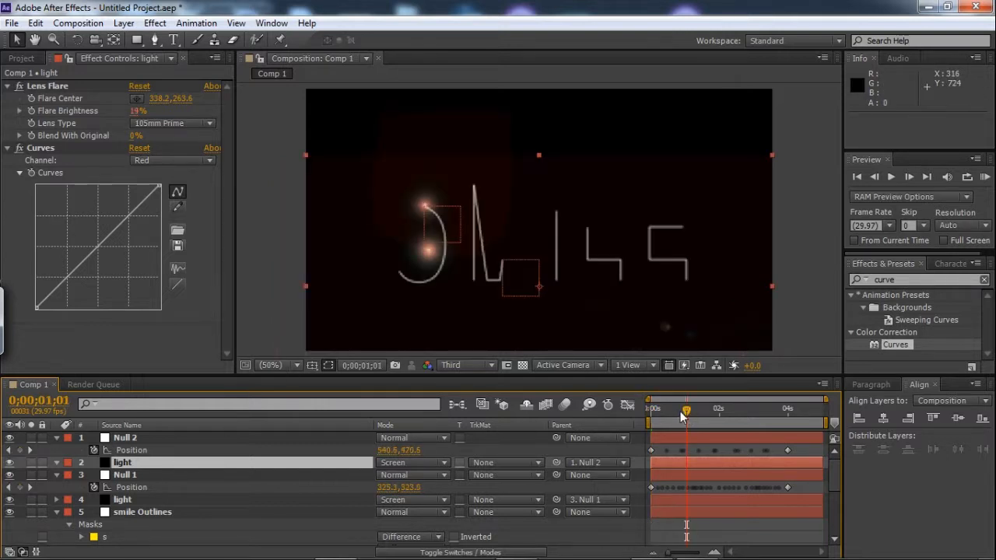
drag(686, 414, 702, 416)
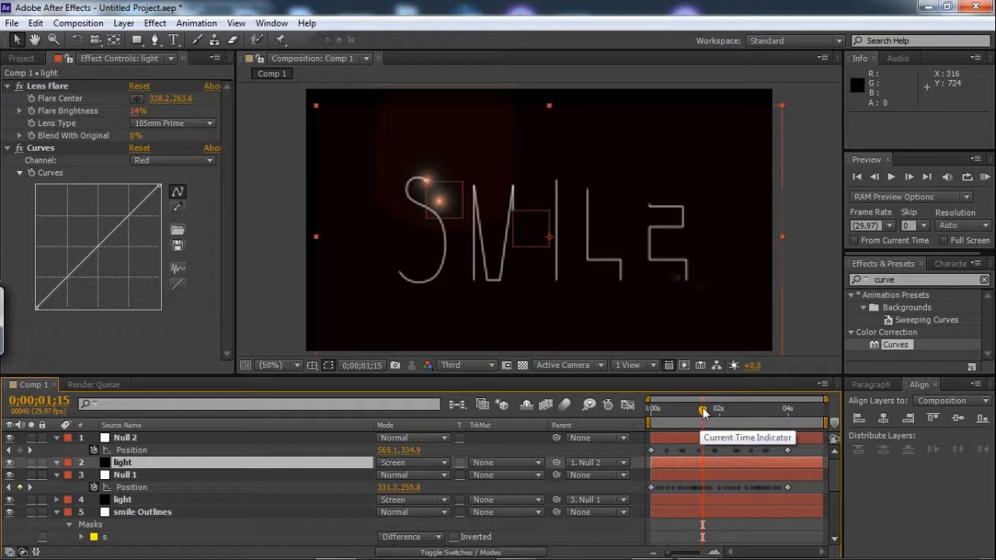
drag(703, 413, 739, 414)
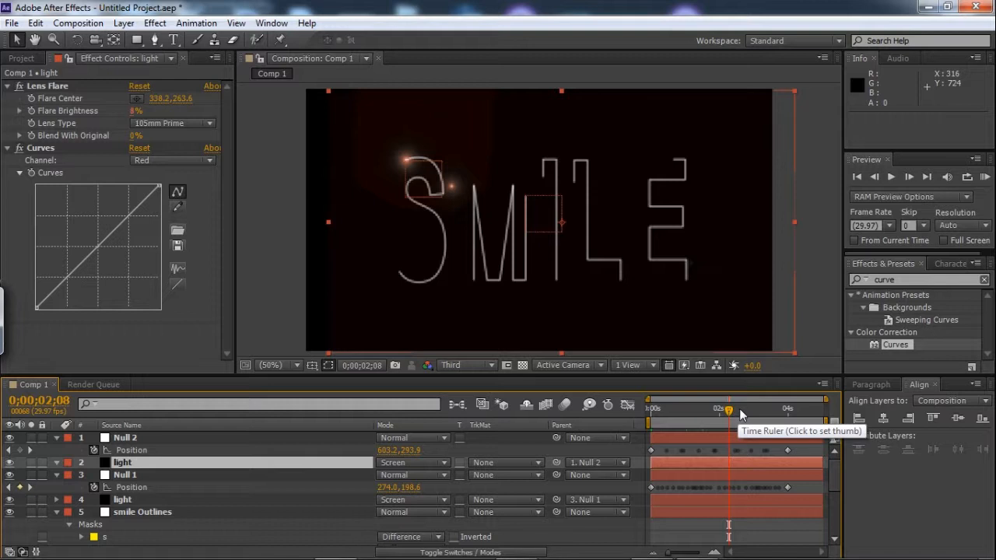
click(137, 102)
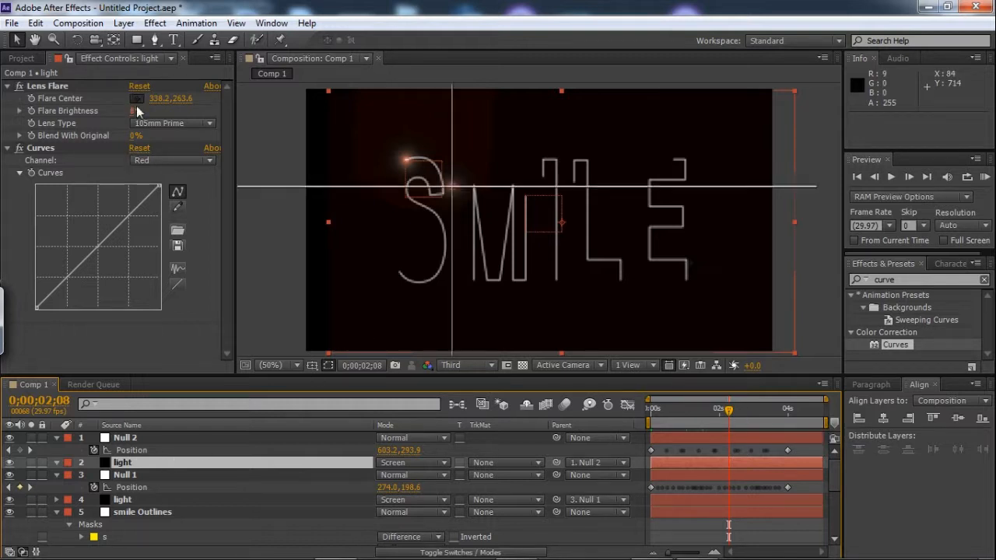
click(524, 196)
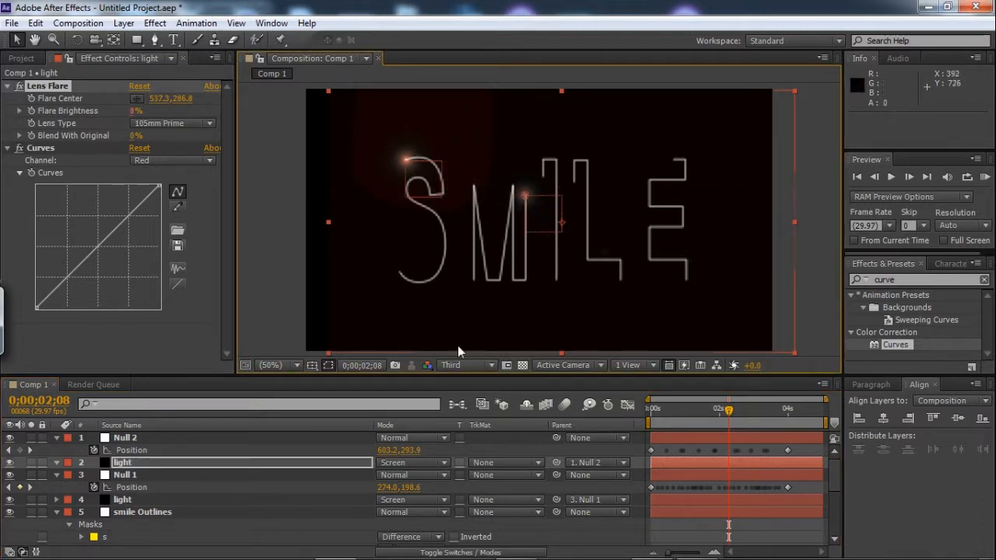
click(173, 464)
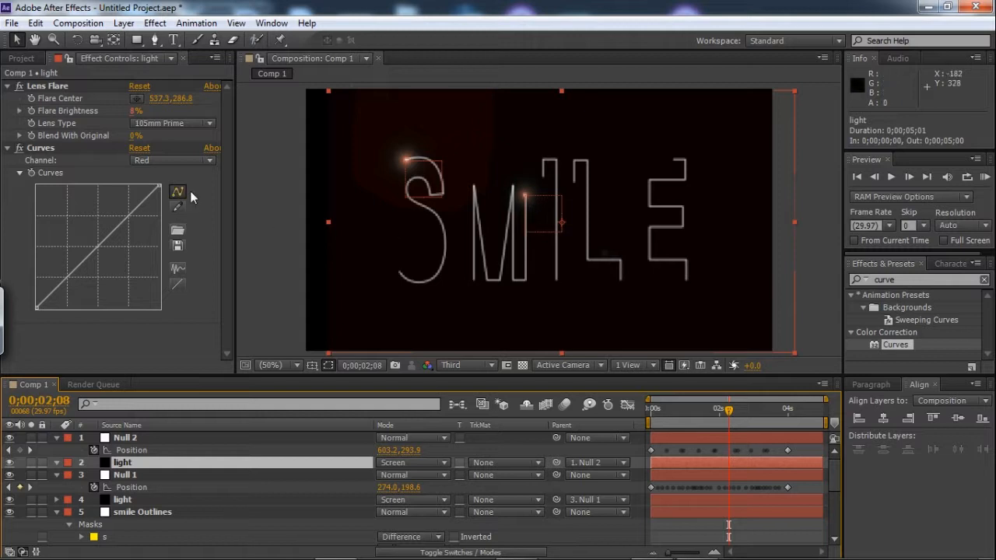
click(136, 98)
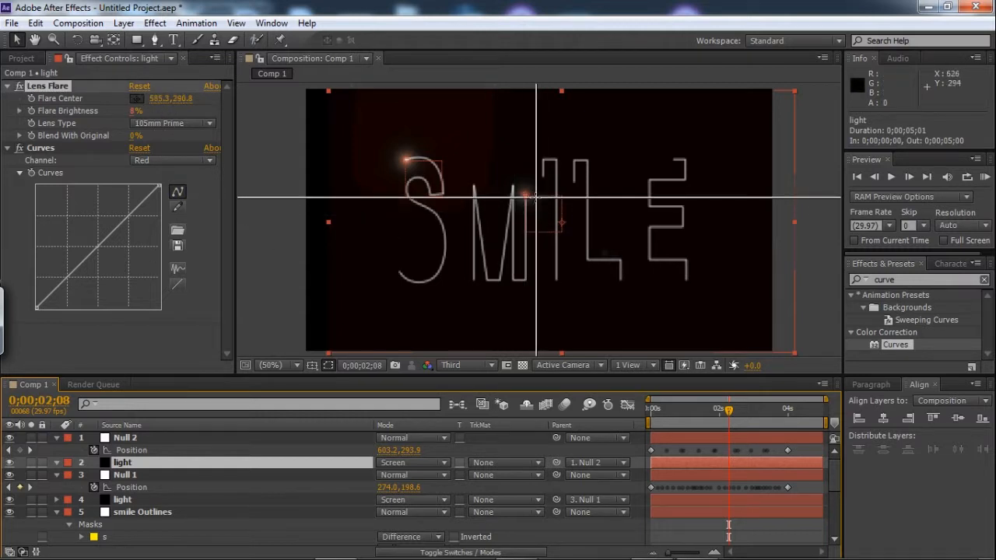
click(527, 196)
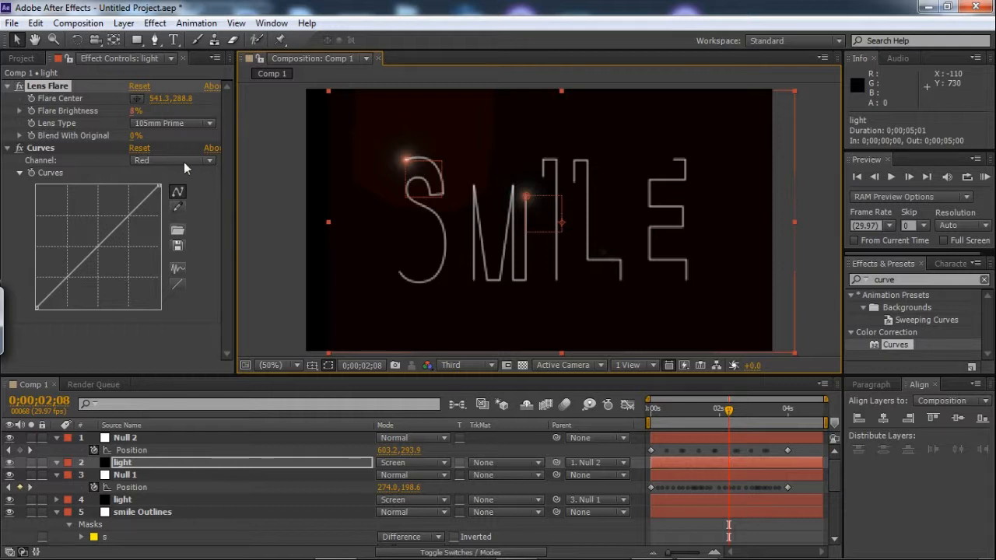
- Reselect the Red channel in the duplicated light's Curves effect and reset its curve to a straight line
click(163, 161)
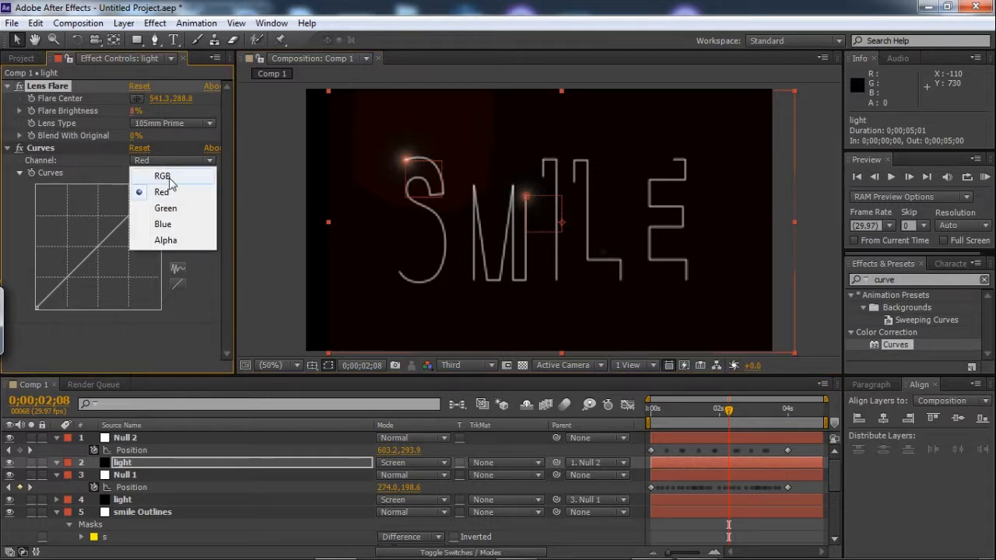
click(169, 164)
click(170, 164)
click(172, 192)
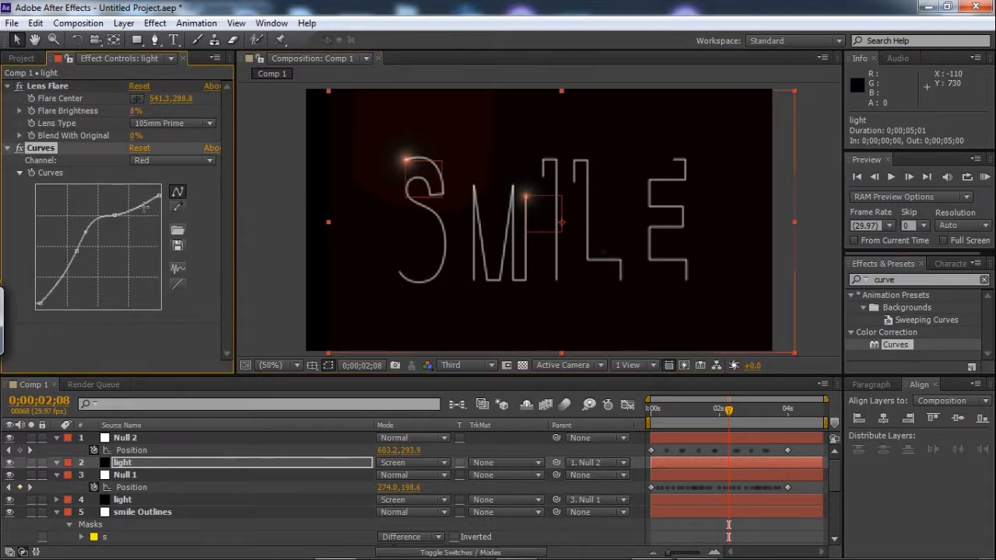
click(177, 286)
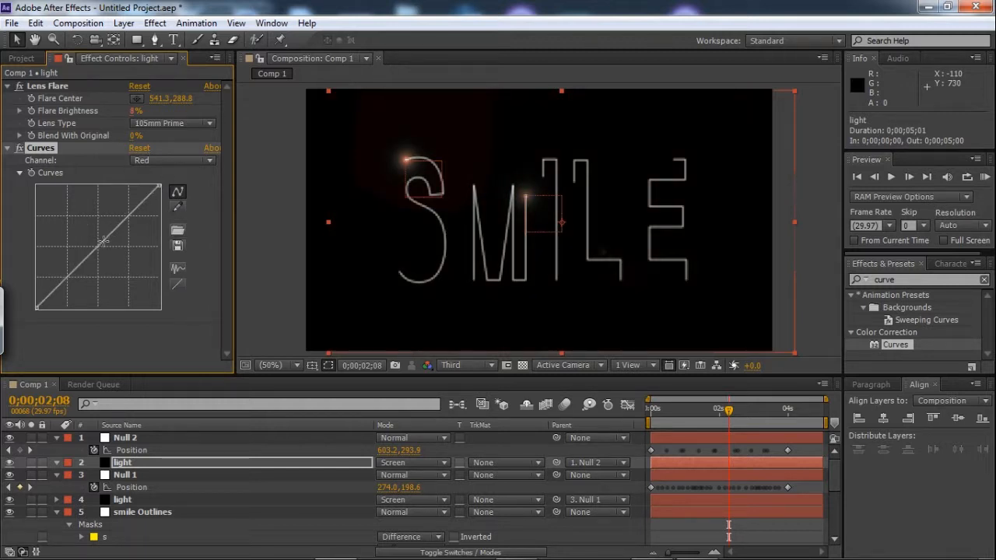
- Pull the red curve's midpoint down, flatten its dark end with an extra point and lower its bright end slightly
drag(101, 242, 111, 249)
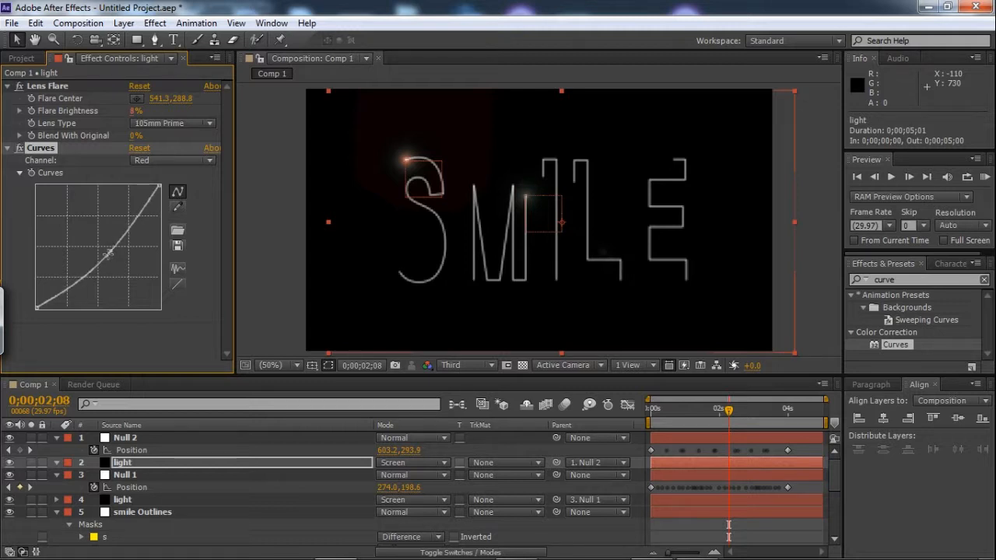
drag(37, 308, 49, 310)
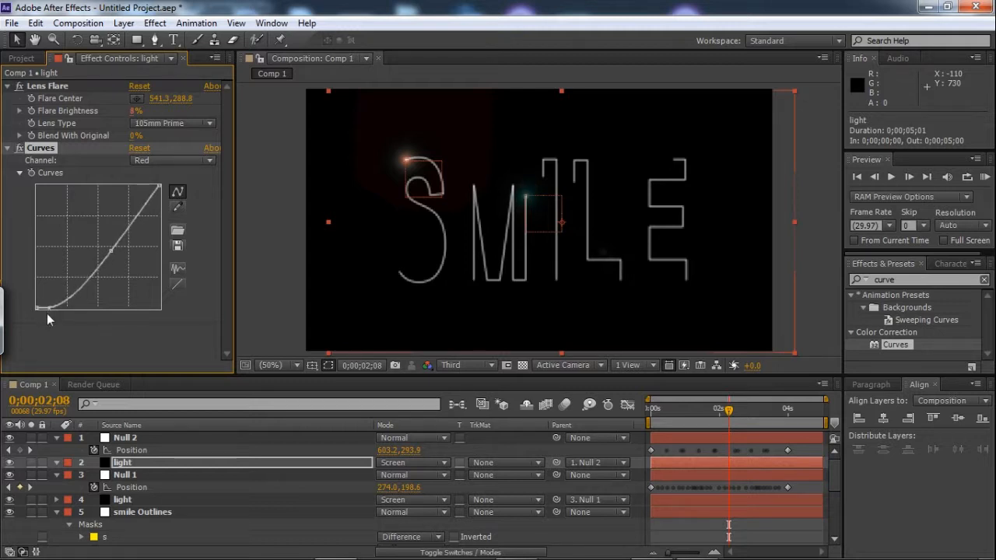
drag(159, 189, 160, 196)
- Set the duplicated light's Flare Brightness to 13%
click(137, 111)
text(10)
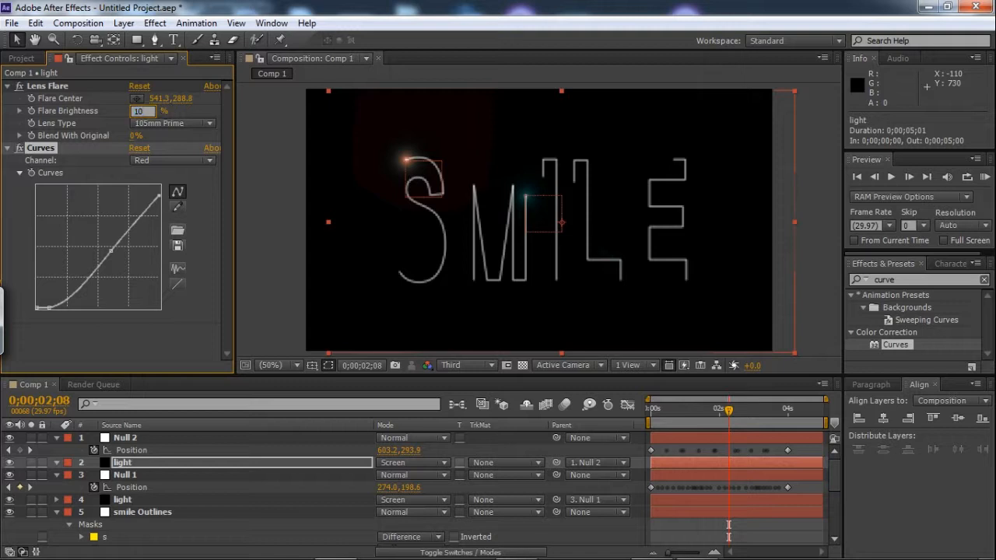
key(BackSpace)
key(BackSpace)
key(BackSpace)
text(13)
key(Return)
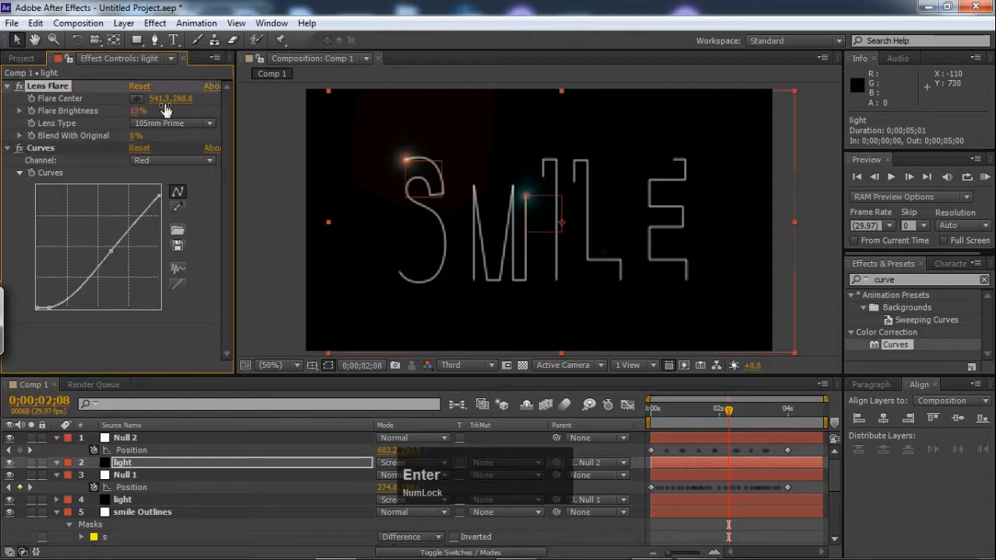
- Draw a closed nine-point Pen mask around the letter M on the duplicated light layer
click(175, 347)
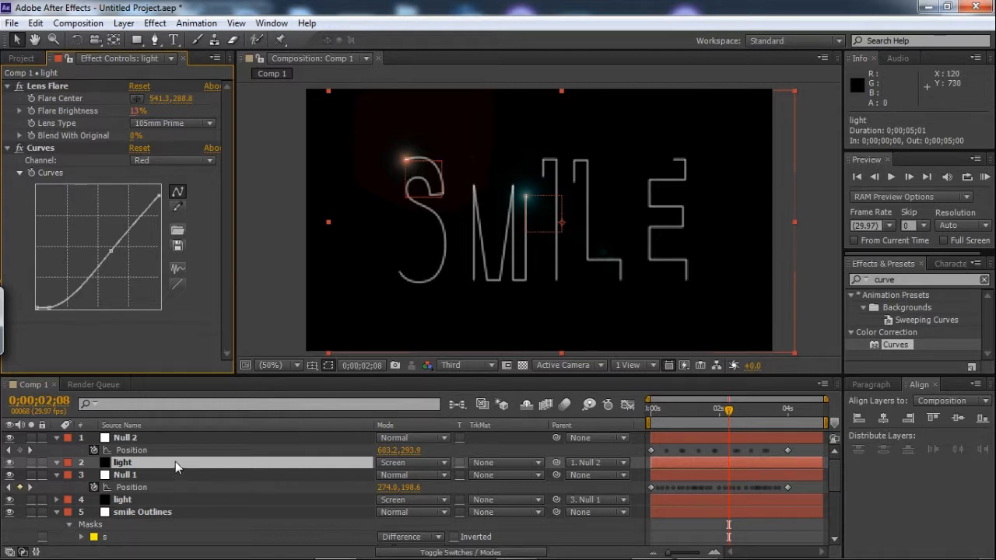
key(m)
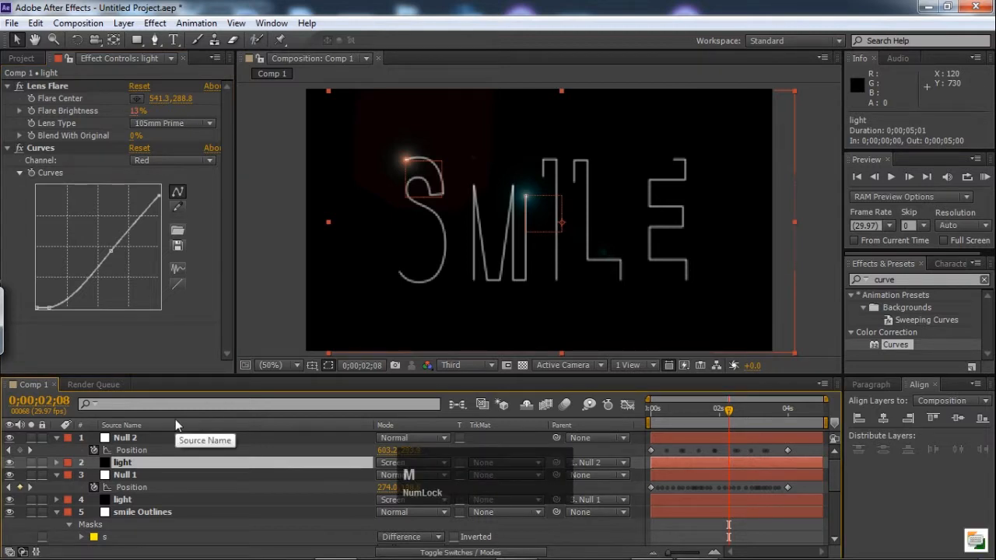
click(155, 39)
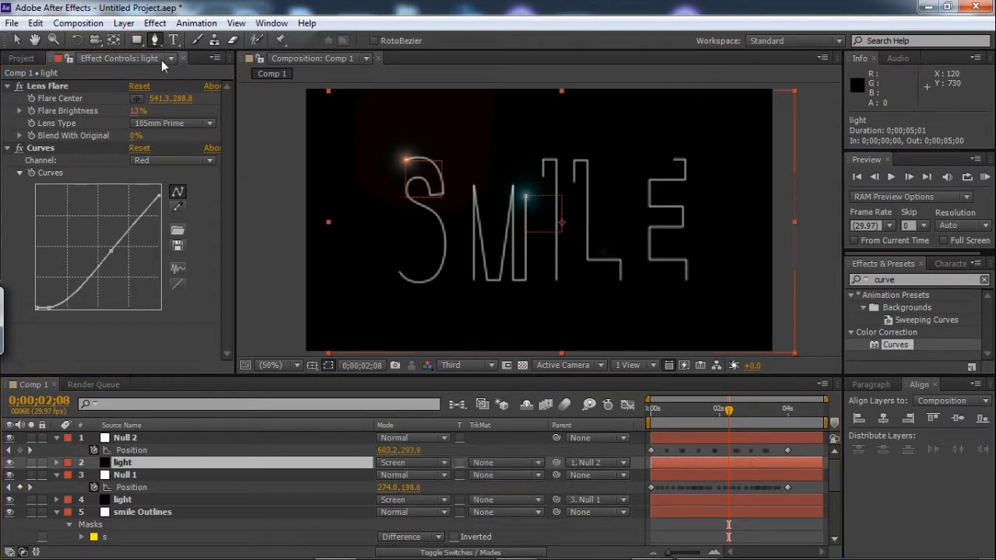
click(434, 130)
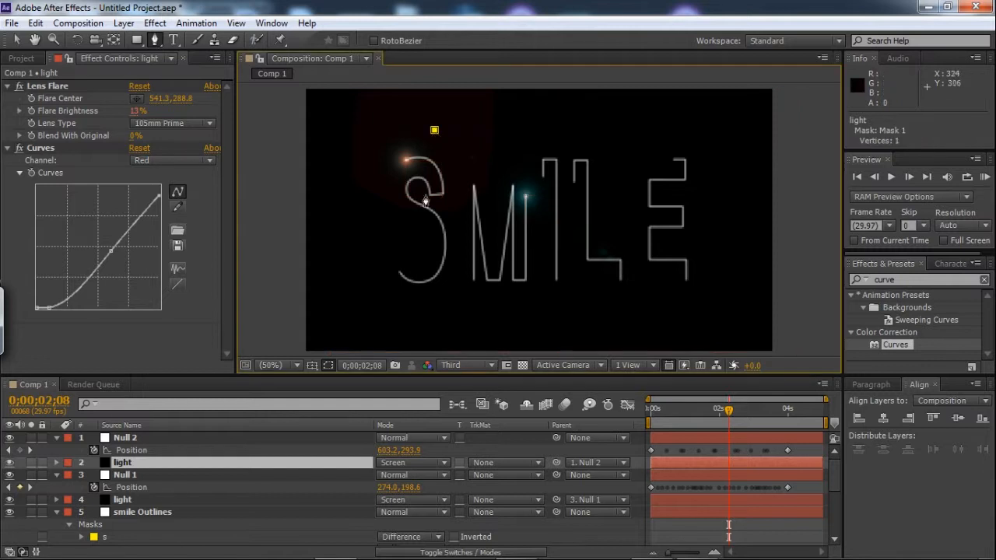
click(423, 203)
click(434, 287)
click(470, 317)
click(536, 317)
click(580, 304)
click(576, 219)
click(580, 126)
click(435, 130)
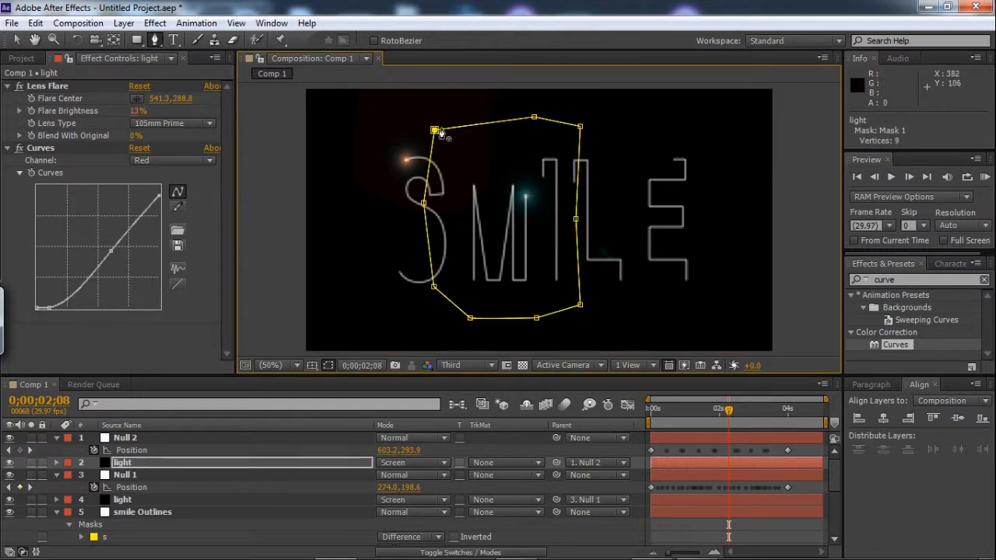
- Set the Mask Feather of the M light's Mask 1 to 200, 200 pixels
click(163, 464)
key(m)
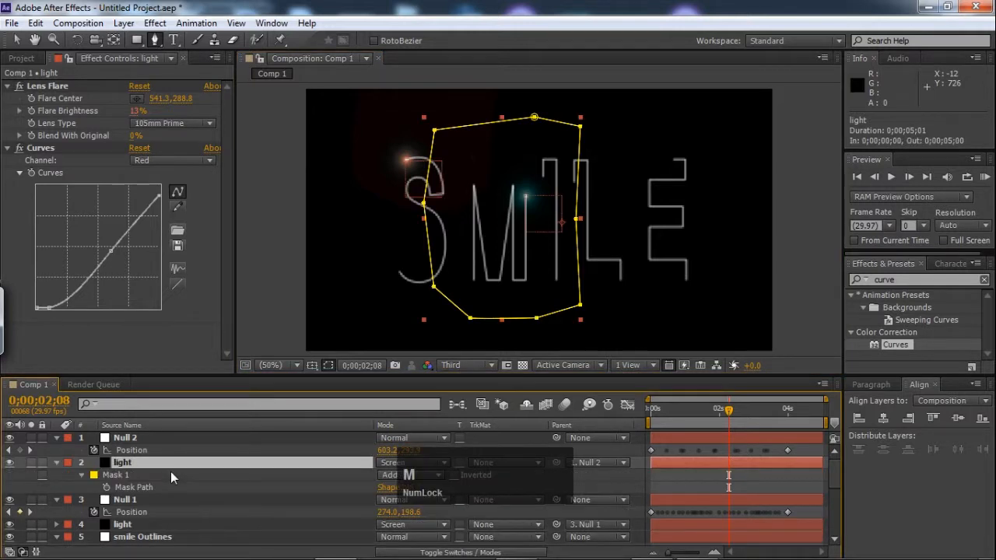
click(81, 476)
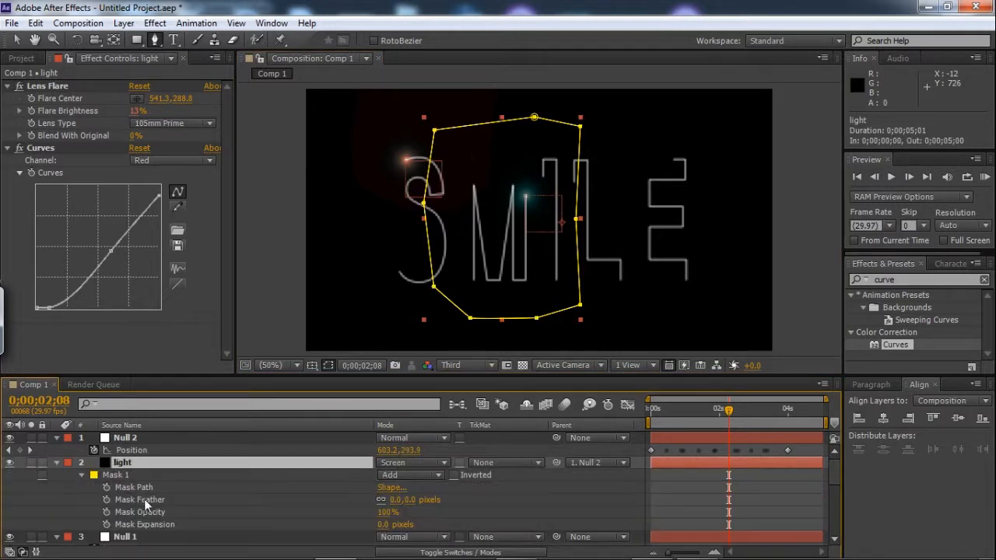
click(149, 498)
click(410, 500)
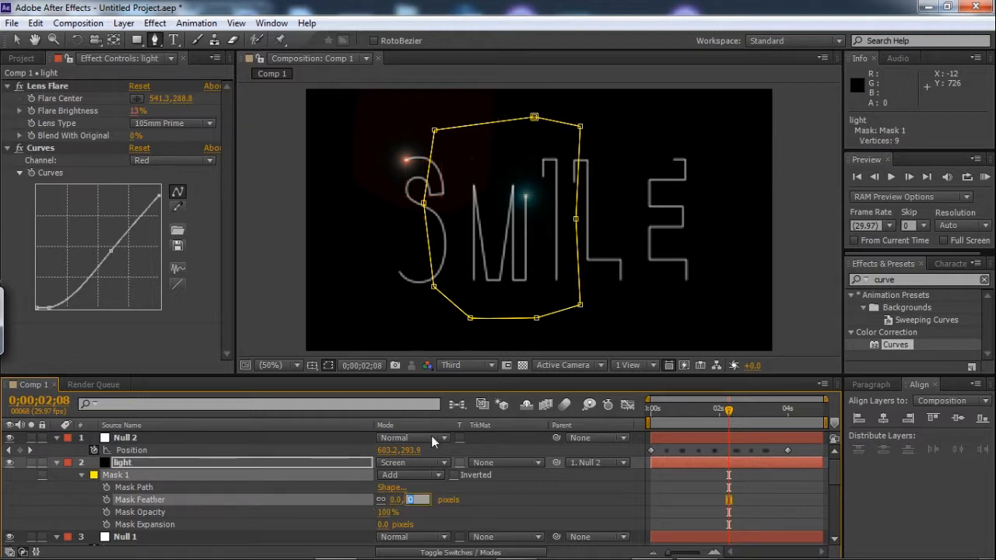
key(KP_Enter)
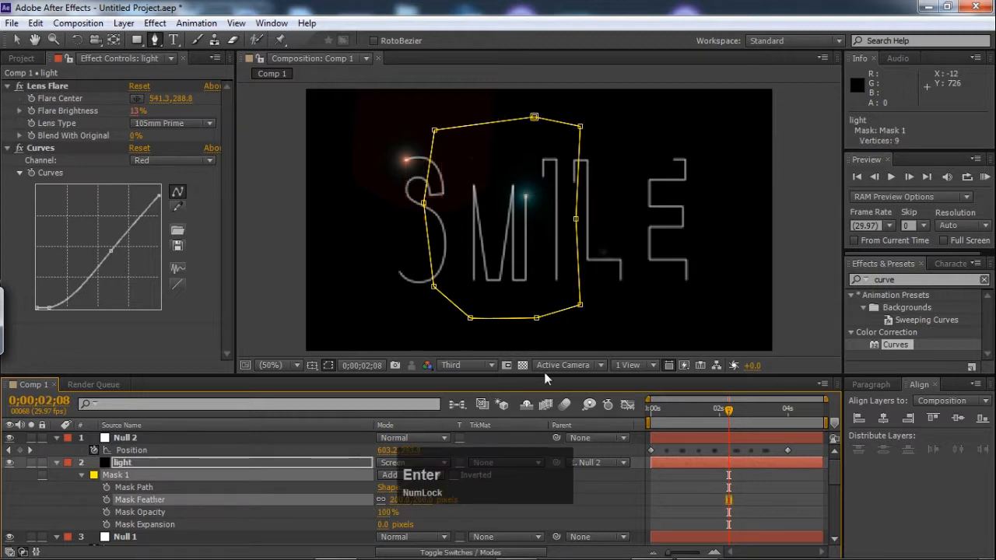
click(234, 464)
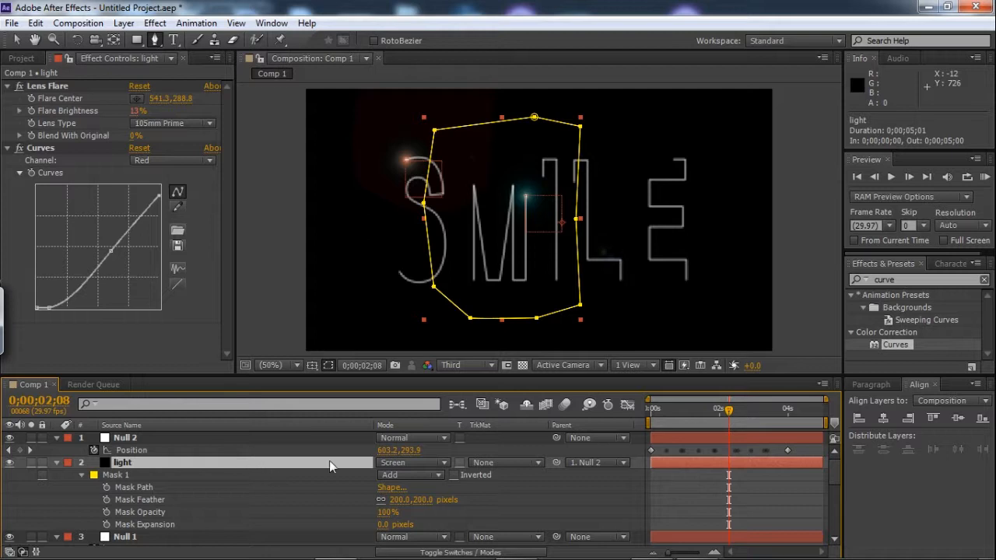
- Set the Mask Feather of the S light's Mask 1 to 200, 200 pixels
drag(835, 477, 835, 498)
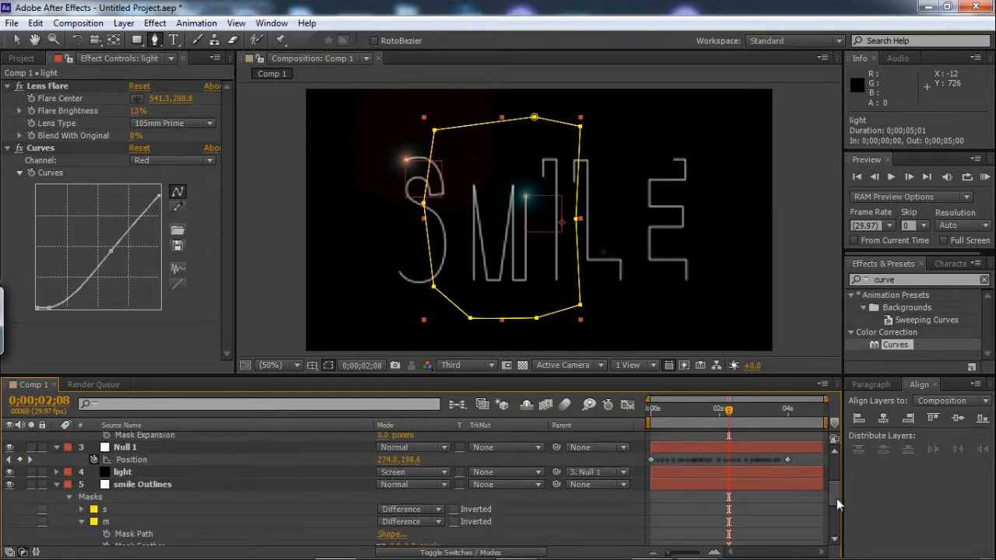
click(121, 472)
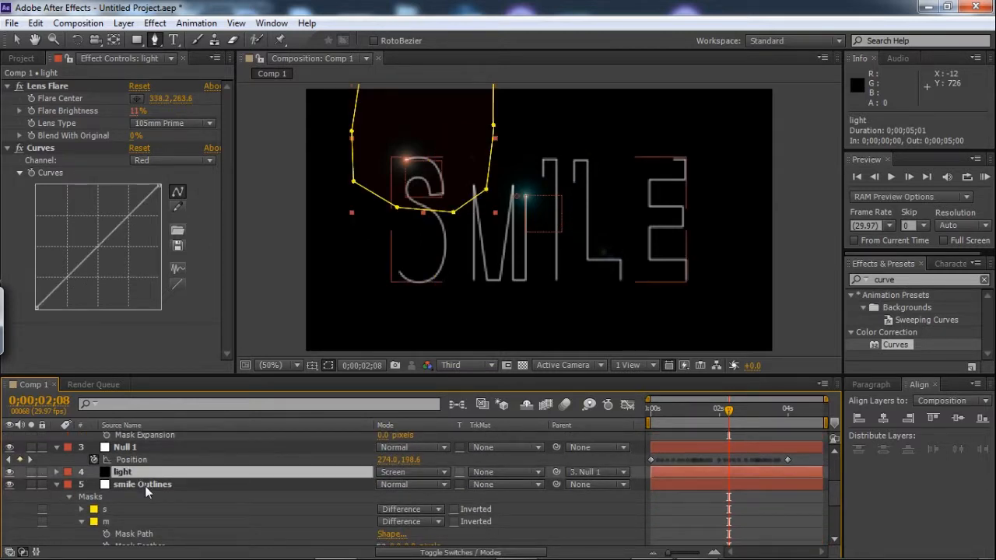
key(m)
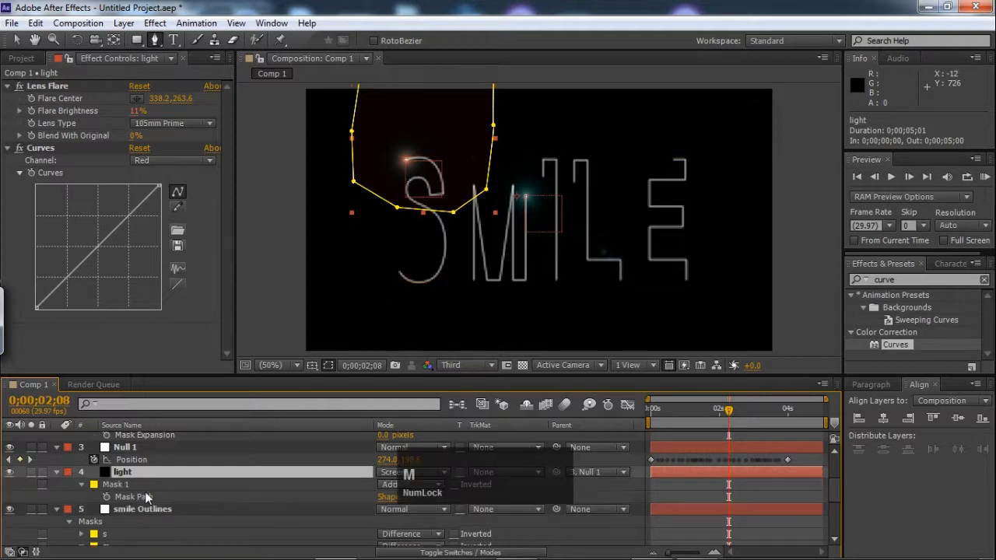
click(82, 483)
click(82, 484)
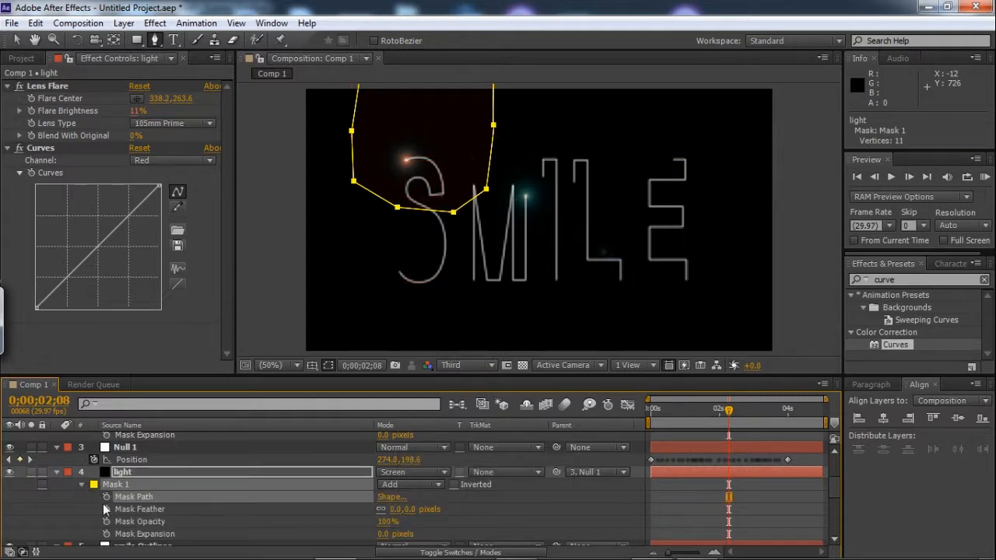
click(154, 508)
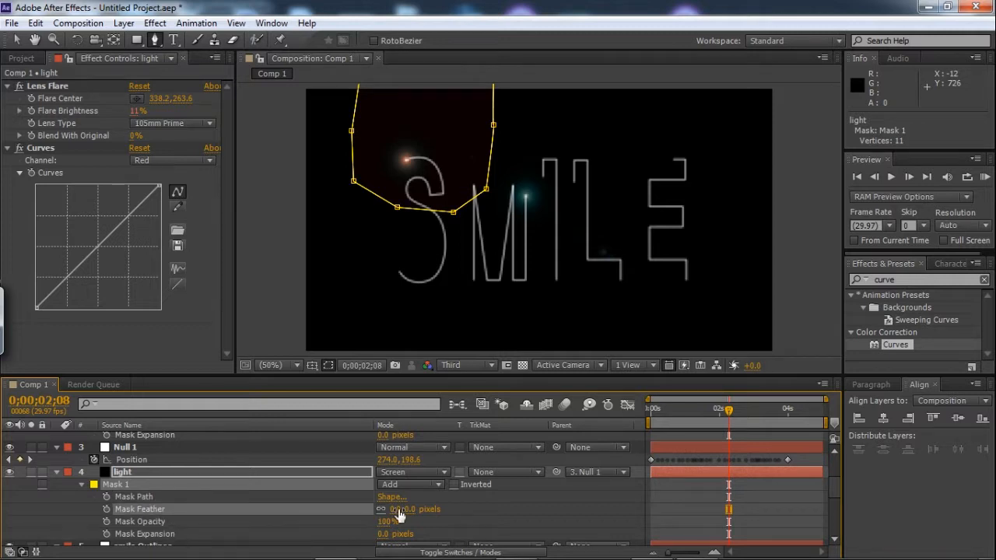
text(200)
key(Return)
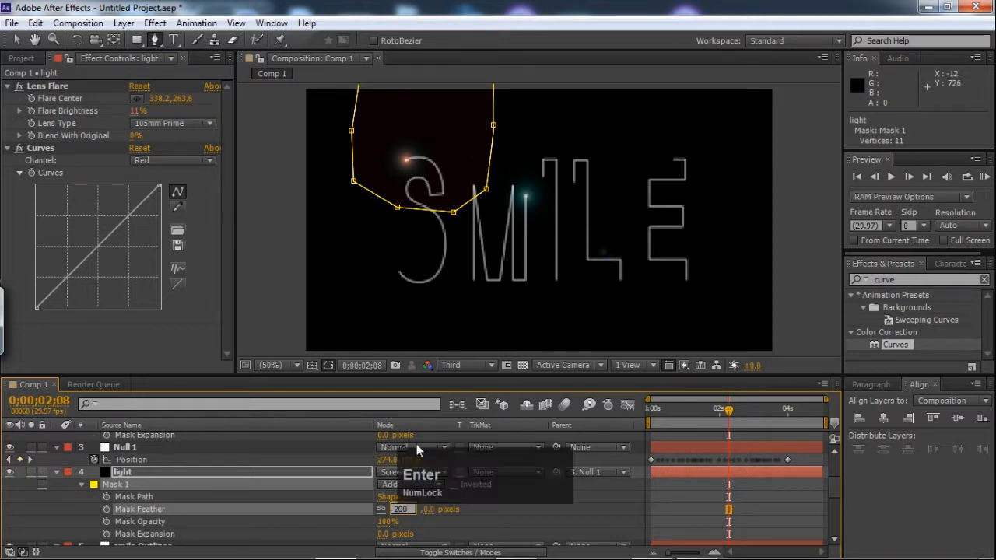
click(293, 286)
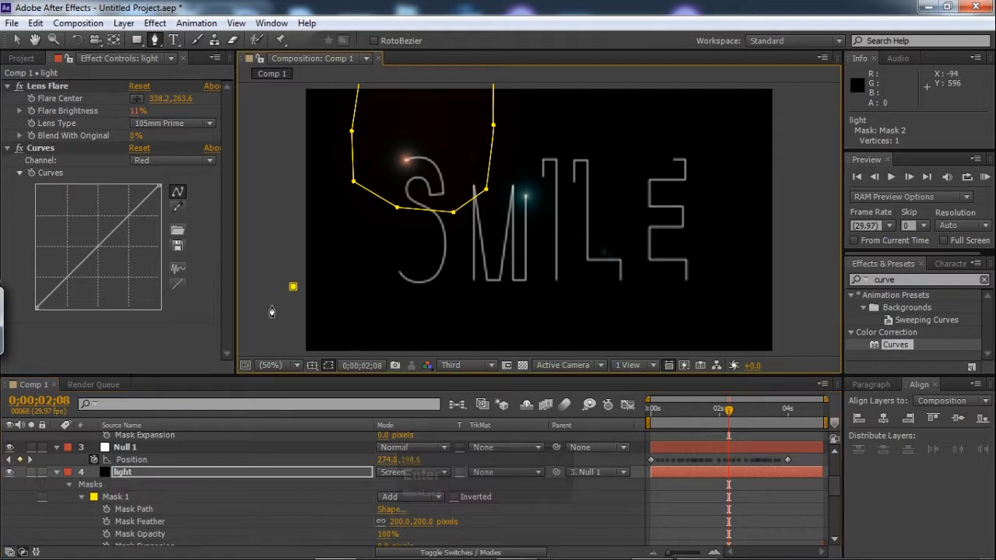
key(ctrl+z)
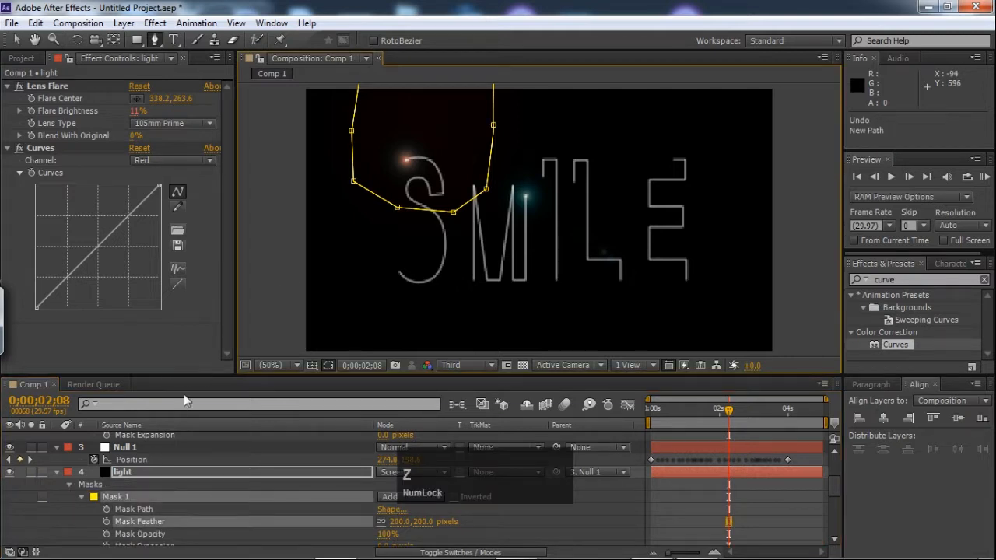
click(57, 472)
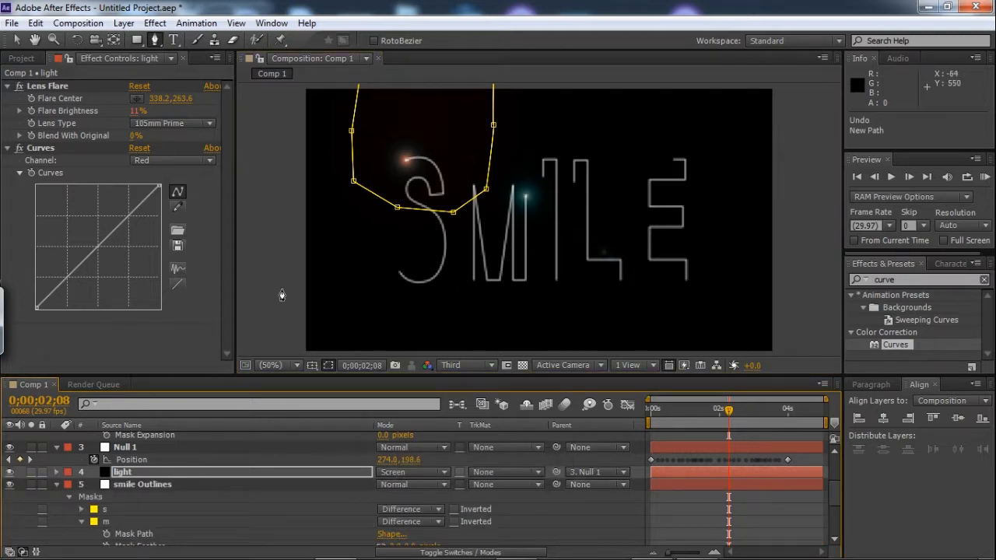
key(ctrl+z)
- RAM preview the animation to check both lights with their feathered masks
click(16, 39)
key(KP_0)
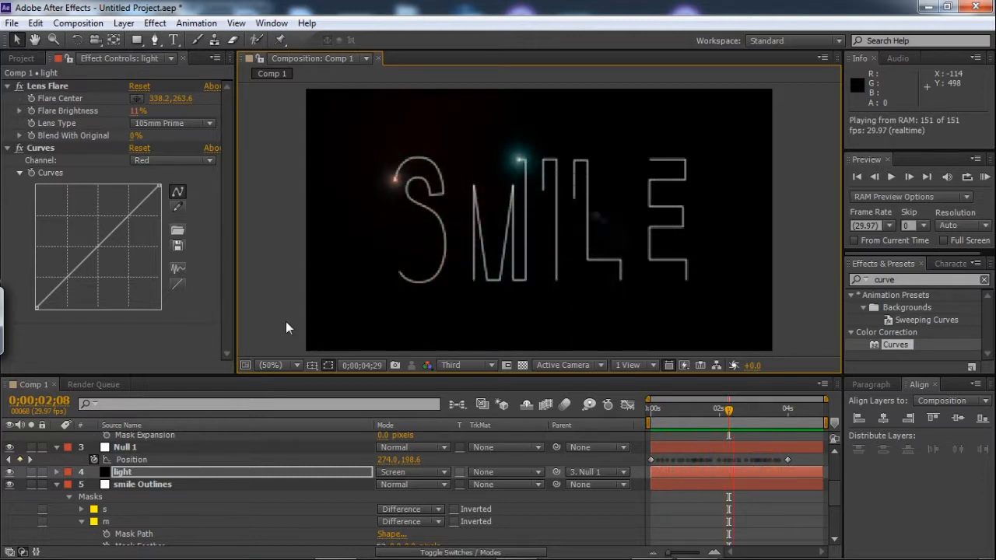
key(space)
- Convert the vertices on the I-facing side of the M light's mask to smooth curve points
click(144, 472)
drag(832, 482, 833, 461)
click(140, 461)
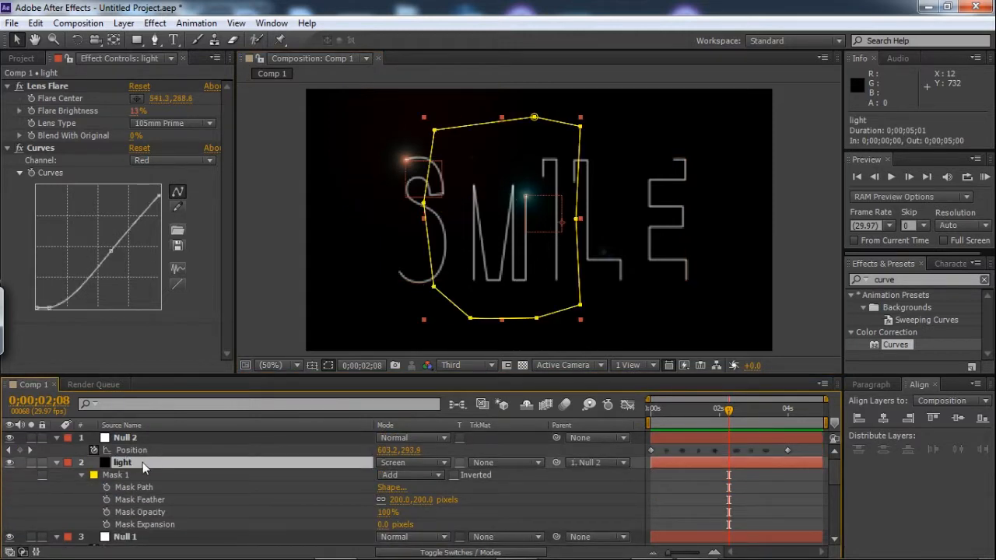
click(155, 40)
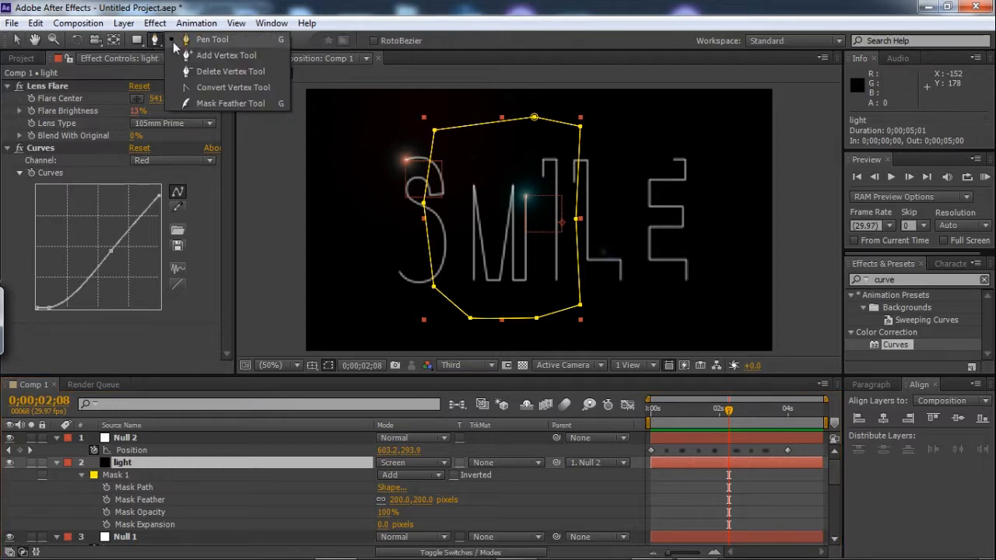
click(230, 87)
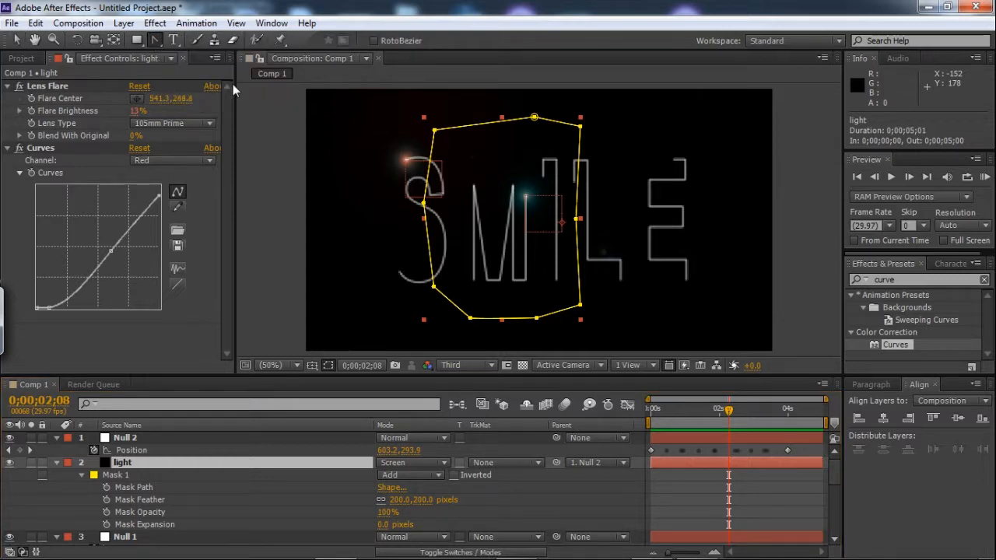
drag(580, 306, 560, 272)
drag(576, 218, 564, 214)
drag(580, 126, 550, 130)
- Move the side vertices of the M light's mask inward, closer around the M, and RAM preview the result
click(17, 40)
drag(575, 218, 544, 217)
drag(580, 305, 550, 287)
drag(530, 255, 549, 249)
click(433, 287)
drag(433, 287, 454, 285)
drag(423, 204, 451, 203)
drag(434, 130, 457, 141)
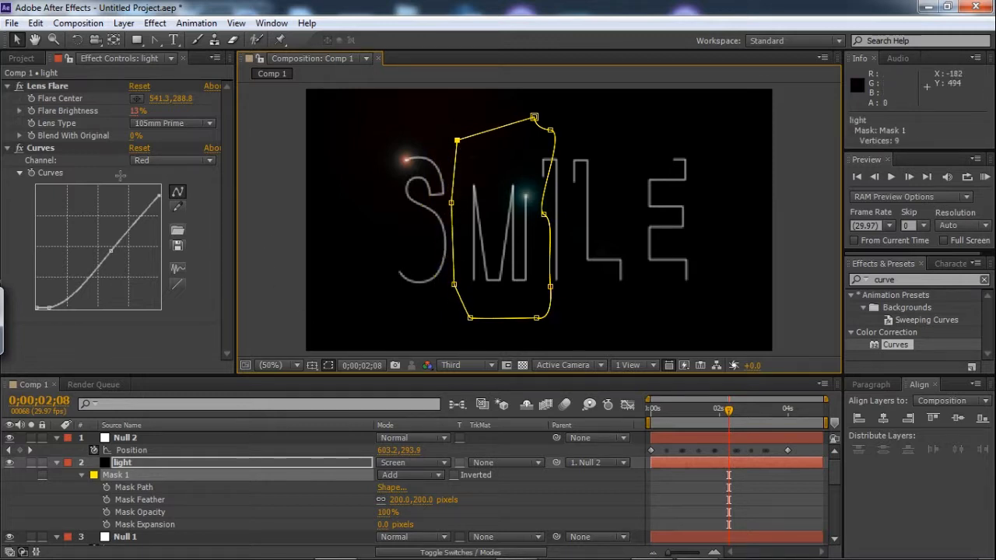
key(KP_0)
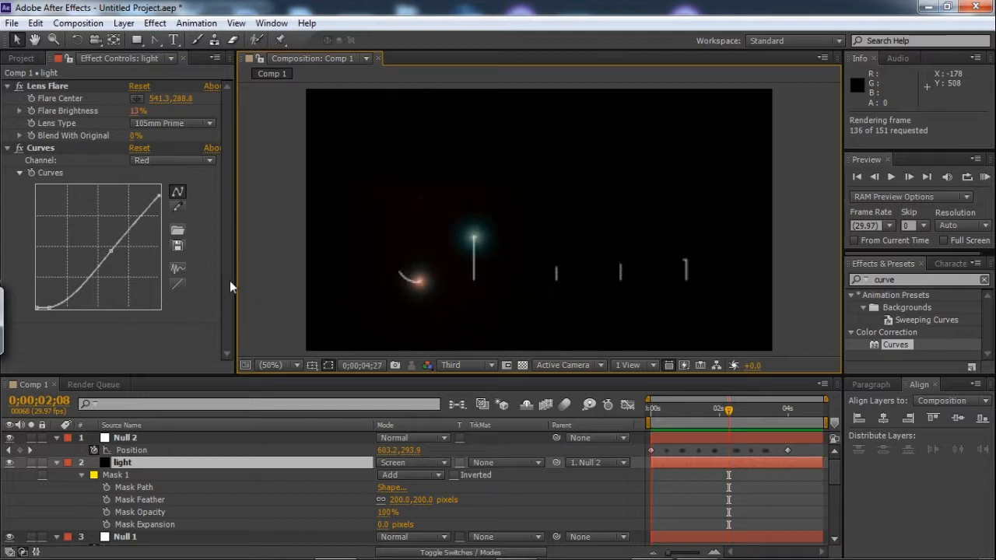
key(space)
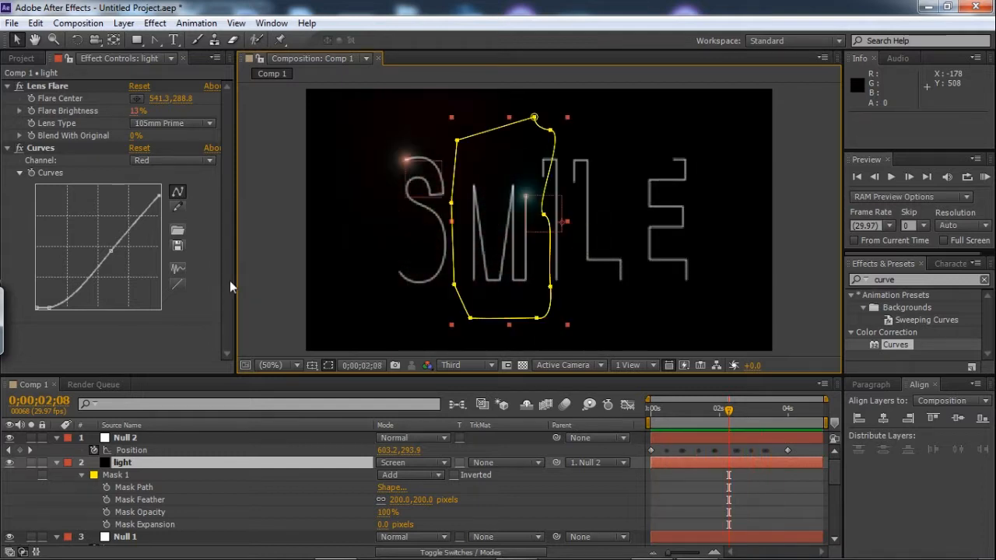
- Collapse the null and light layers, duplicate the M's light and place the copy above Null 2
click(57, 464)
click(56, 438)
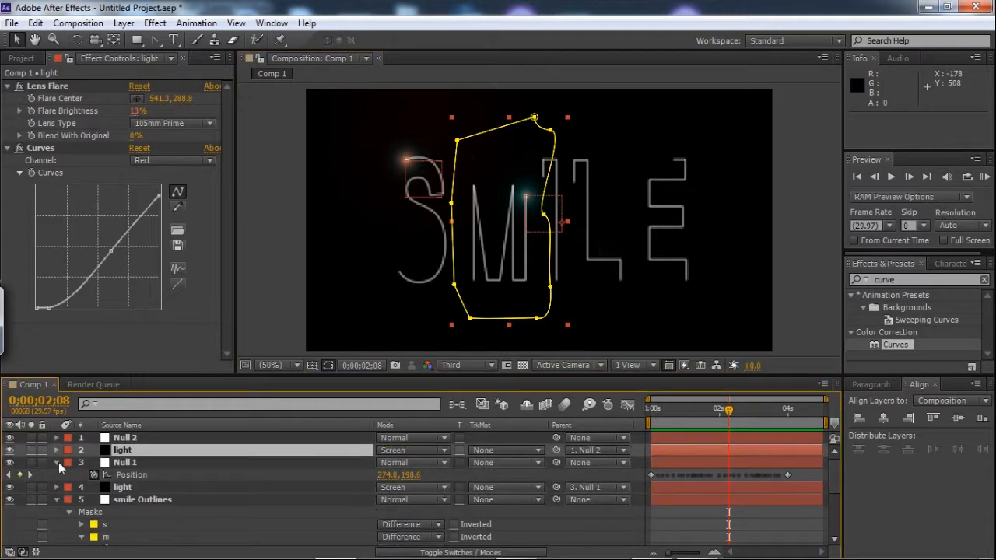
click(57, 462)
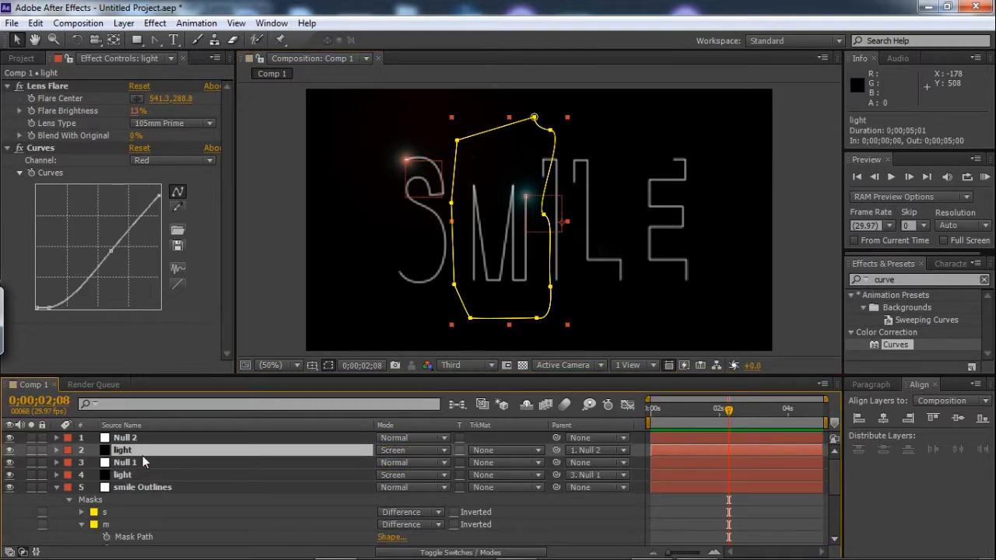
click(36, 23)
click(113, 180)
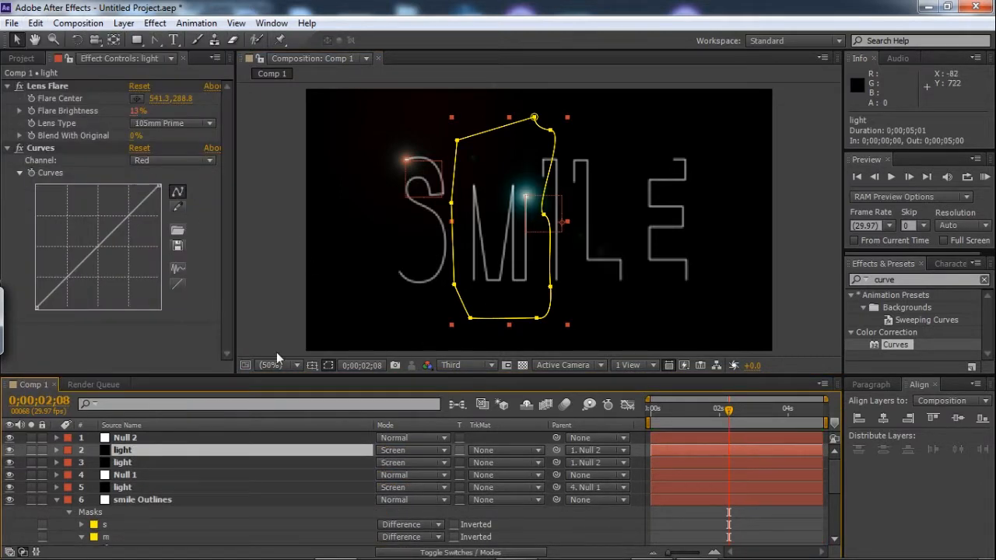
drag(150, 450, 153, 436)
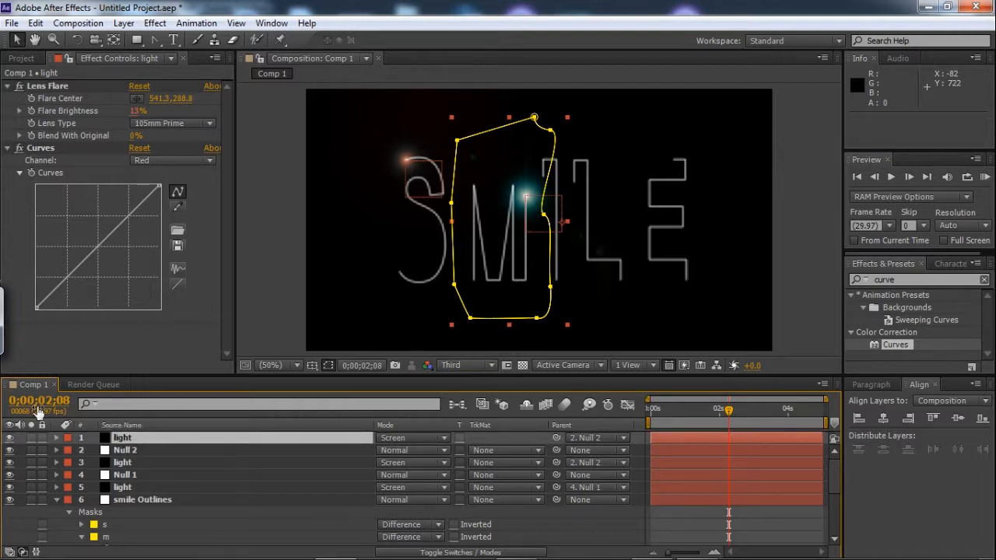
- Delete Mask 1 from the new light copy at the top of the layer stack
key(m)
click(114, 451)
key(Delete)
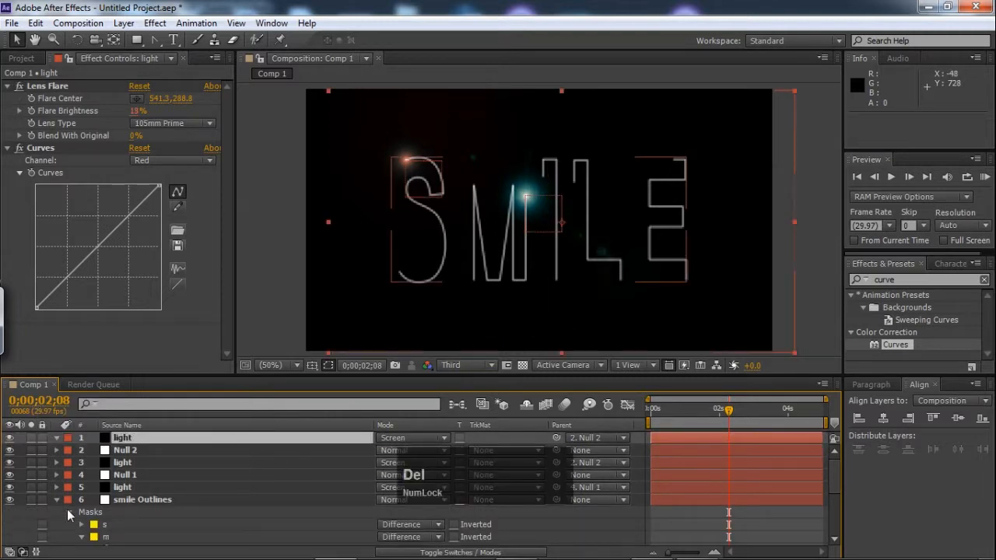
- Copy the Mask Path of the i mask on the smile Outlines layer
drag(833, 484, 831, 498)
click(123, 518)
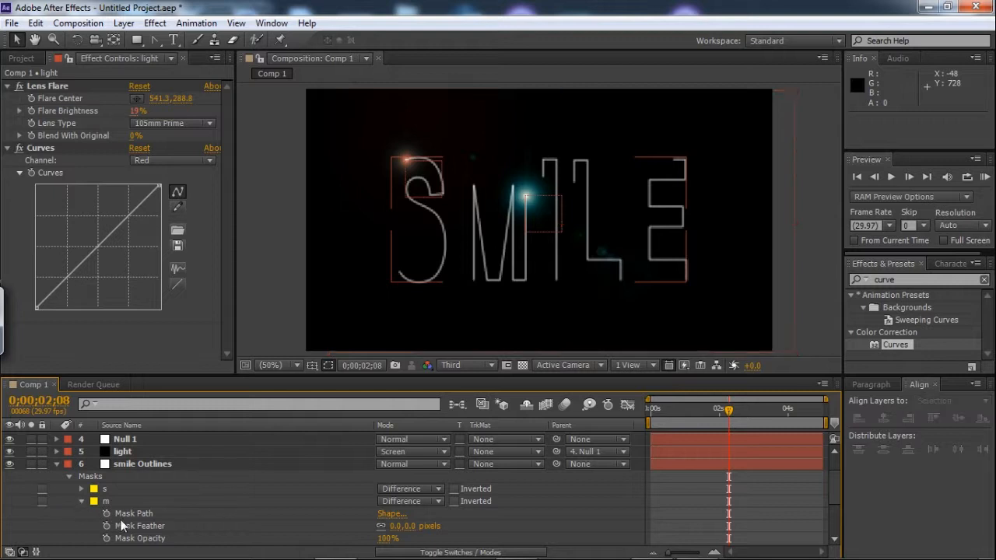
click(83, 501)
click(85, 515)
click(82, 514)
click(137, 501)
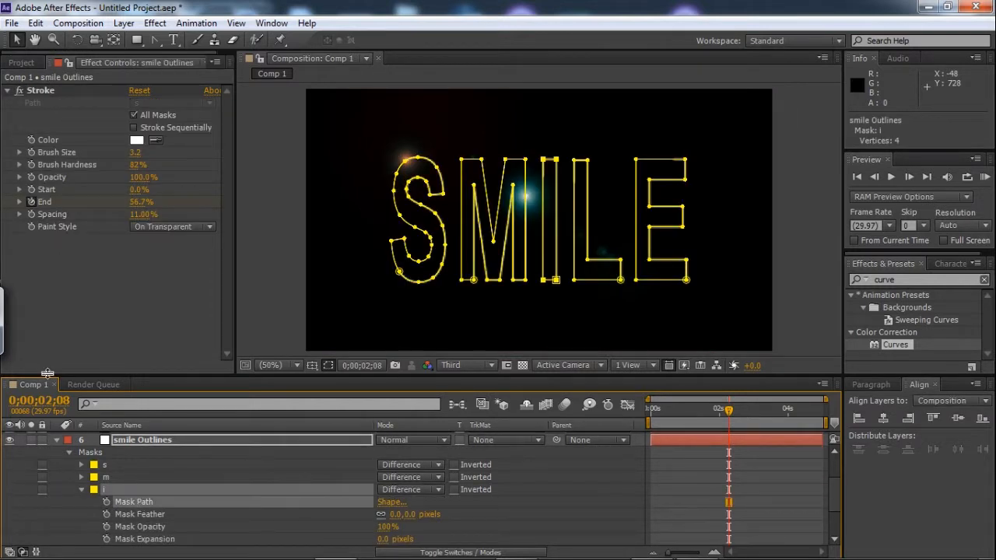
click(35, 23)
click(46, 109)
- Add a new null object to the composition and reveal its Position at the first frame
drag(831, 498, 703, 418)
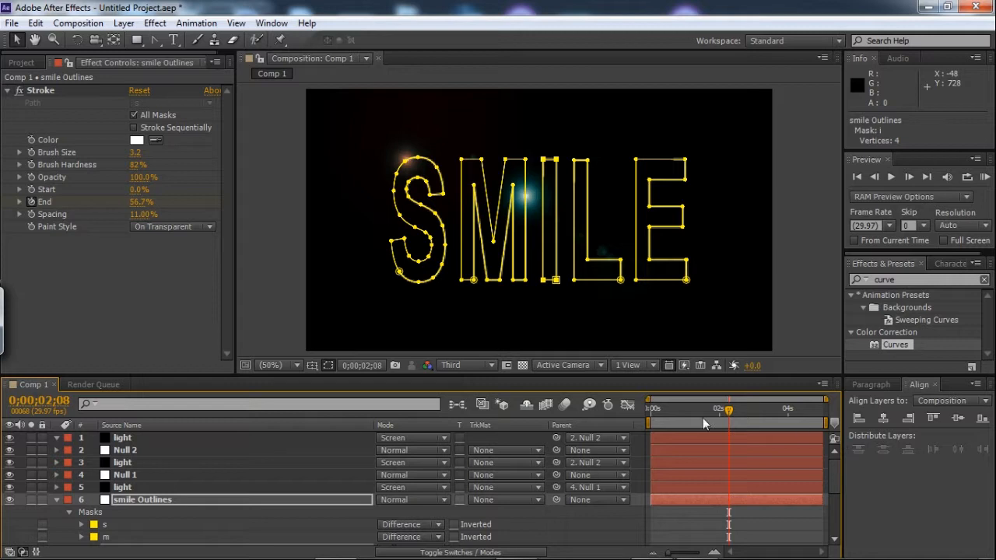
right_click(509, 447)
mouse_move(682, 285)
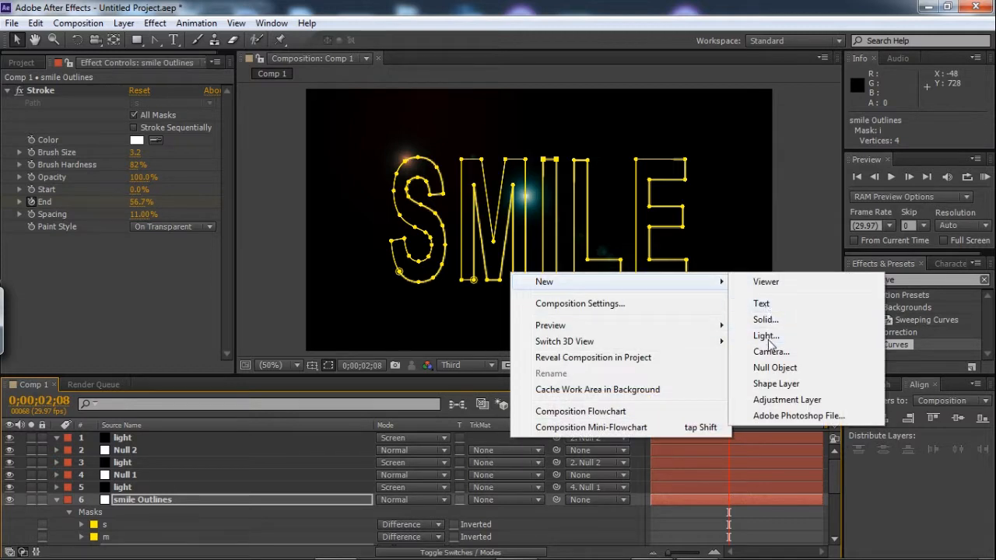
click(774, 367)
key(Home)
key(p)
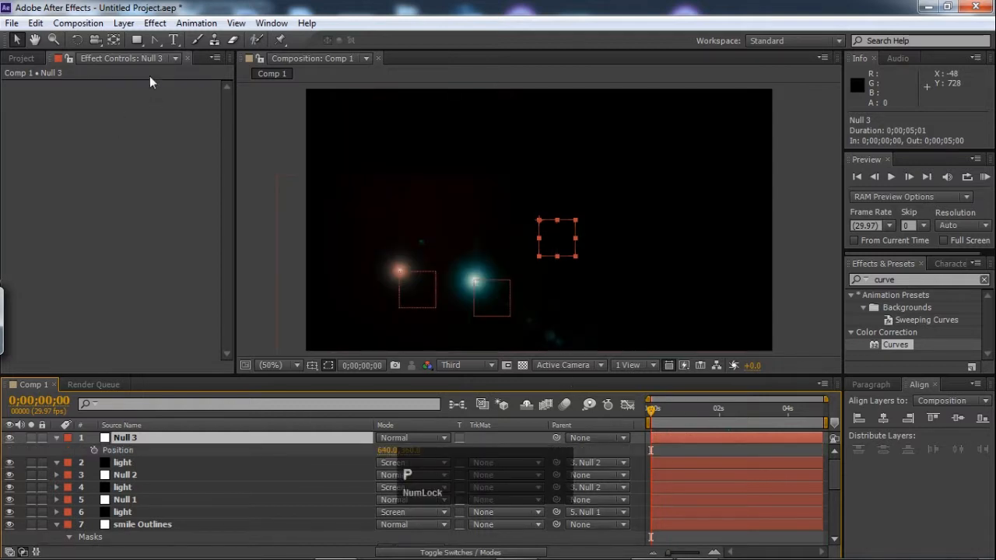
click(35, 23)
click(80, 151)
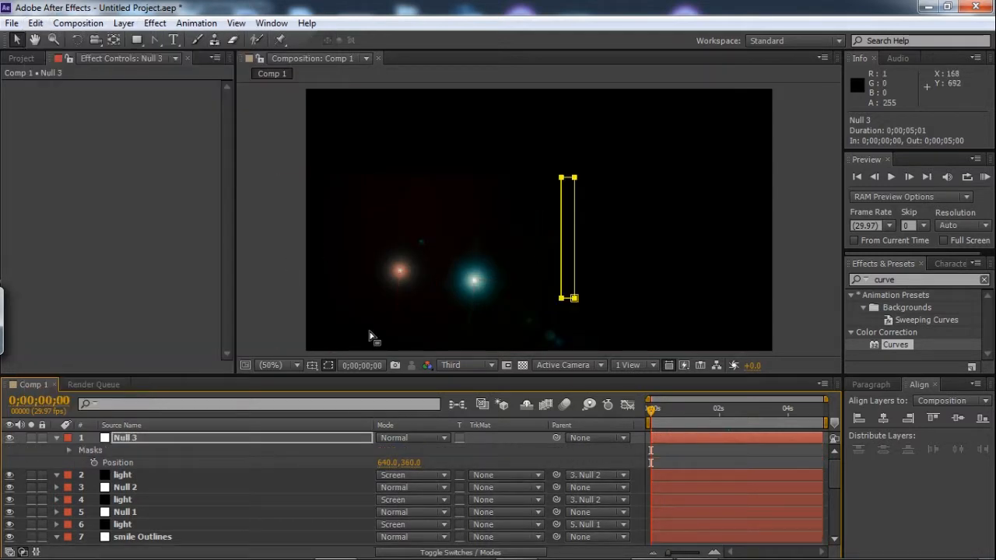
key(ctrl+z)
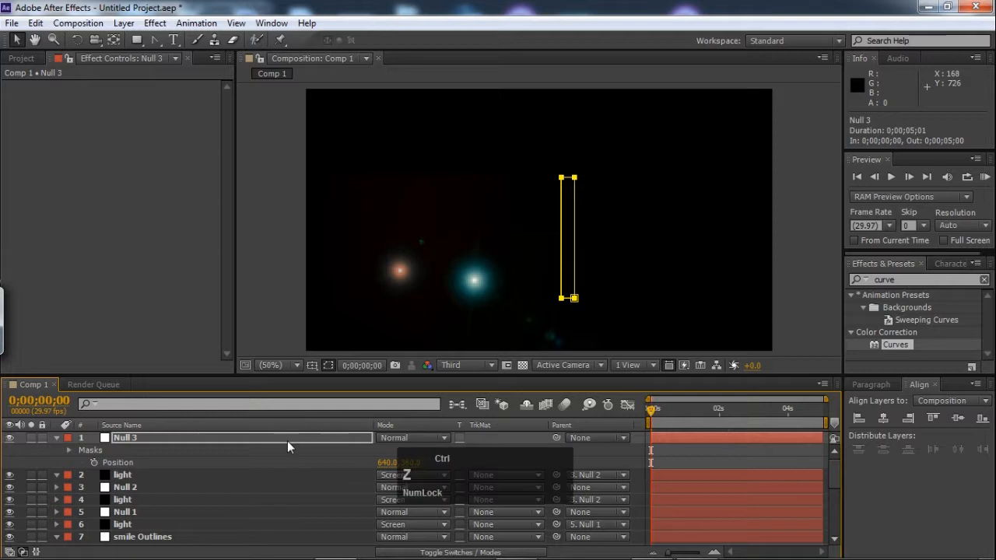
- Paste the copied i path into Null 3's Position and stretch its keyframes so the last one falls at 0;00;04;00
click(36, 22)
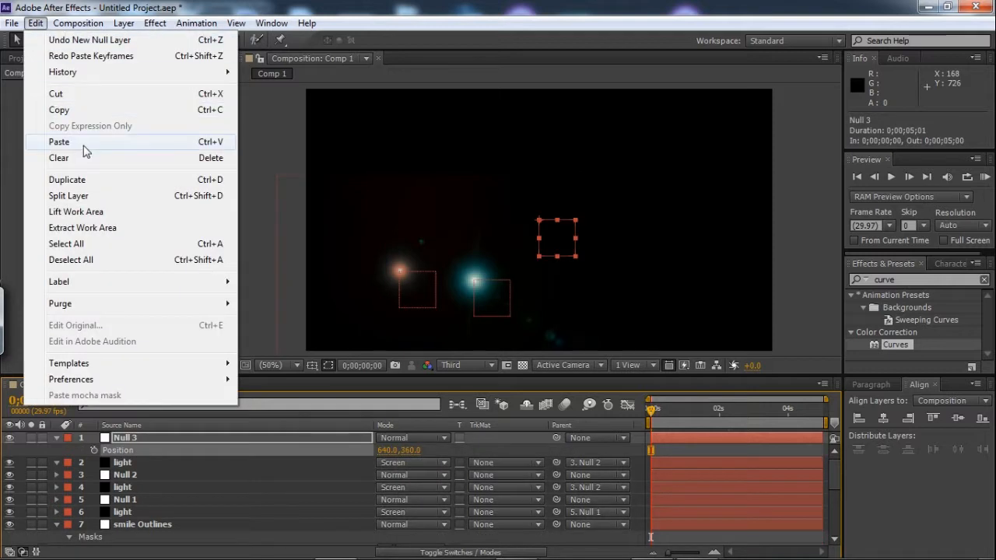
click(70, 142)
drag(659, 412, 685, 415)
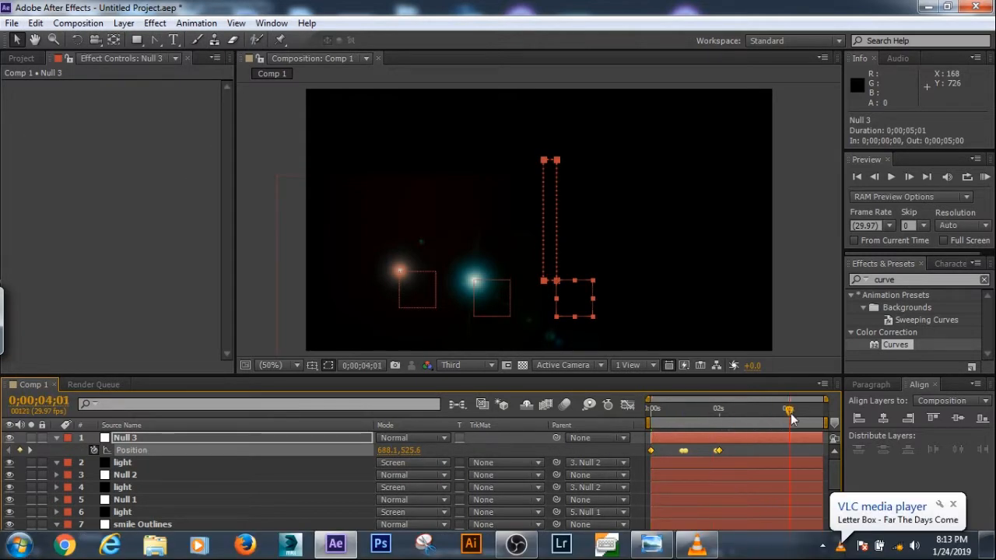
key(Page_Up)
click(721, 451)
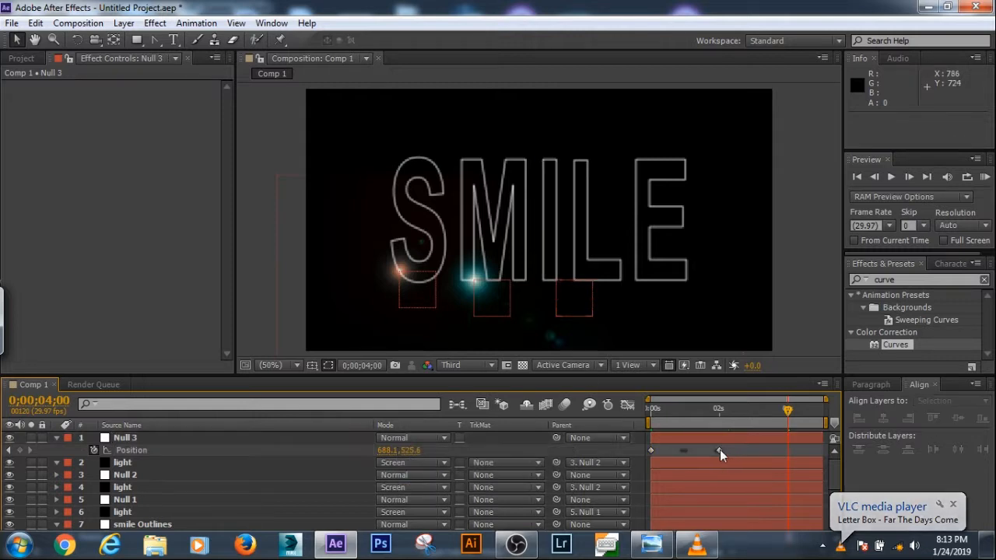
double_click(719, 450)
click(598, 318)
drag(719, 450, 787, 451)
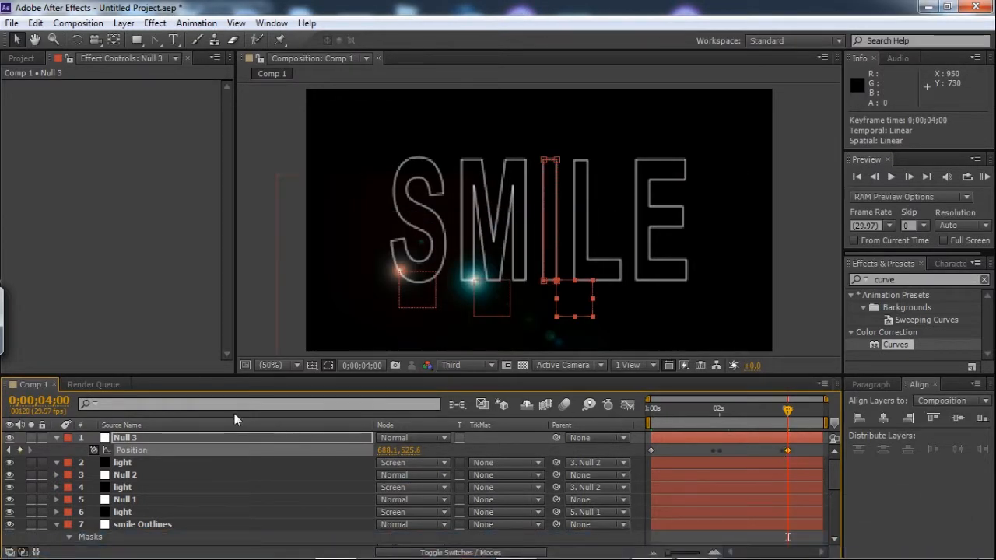
- Parent the light layer below Null 3 to Null 3 and place its flare center on the I's lower-right corner
click(56, 437)
click(132, 451)
click(612, 444)
click(615, 322)
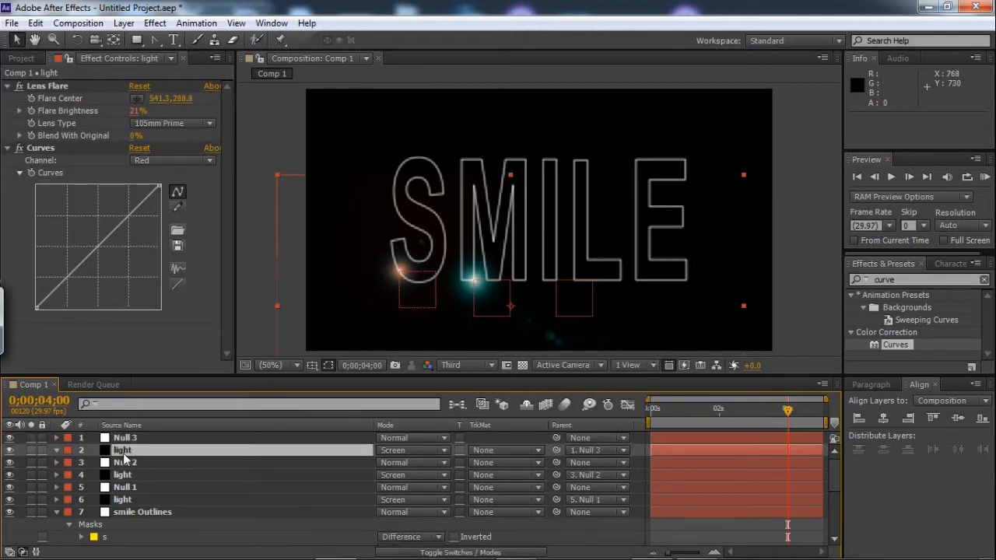
click(136, 101)
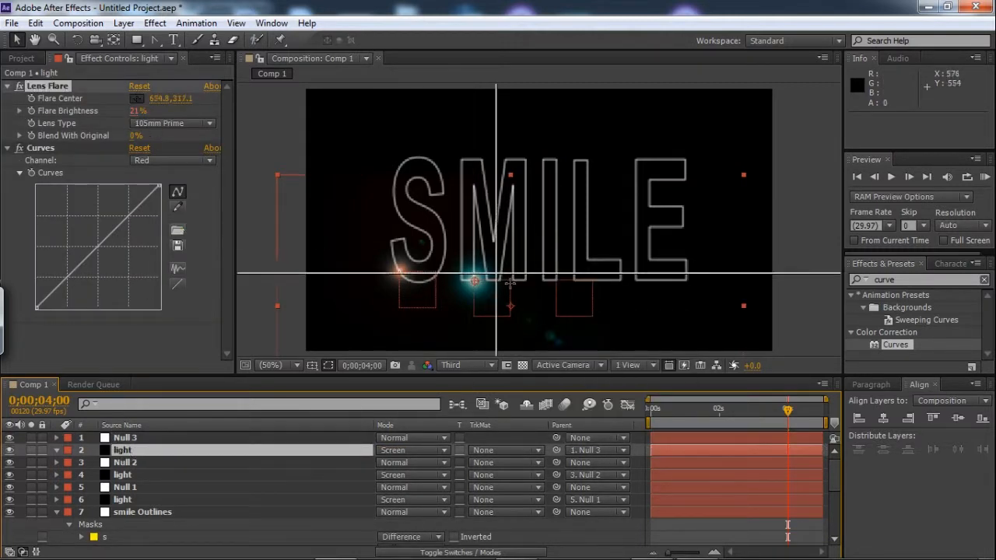
click(555, 281)
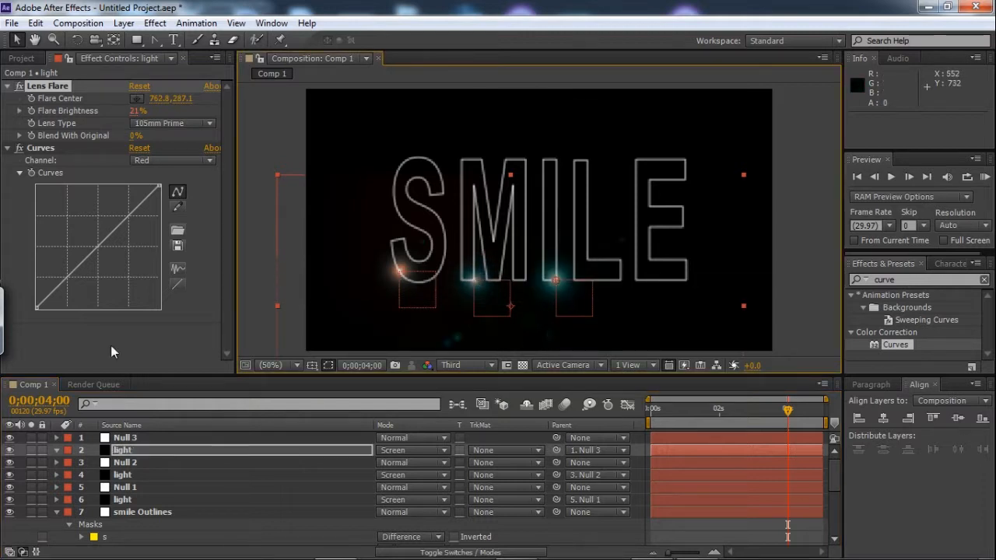
- Raise the midpoint of the light's Green curve slightly and reduce its Flare Brightness to 11%
click(167, 161)
click(164, 205)
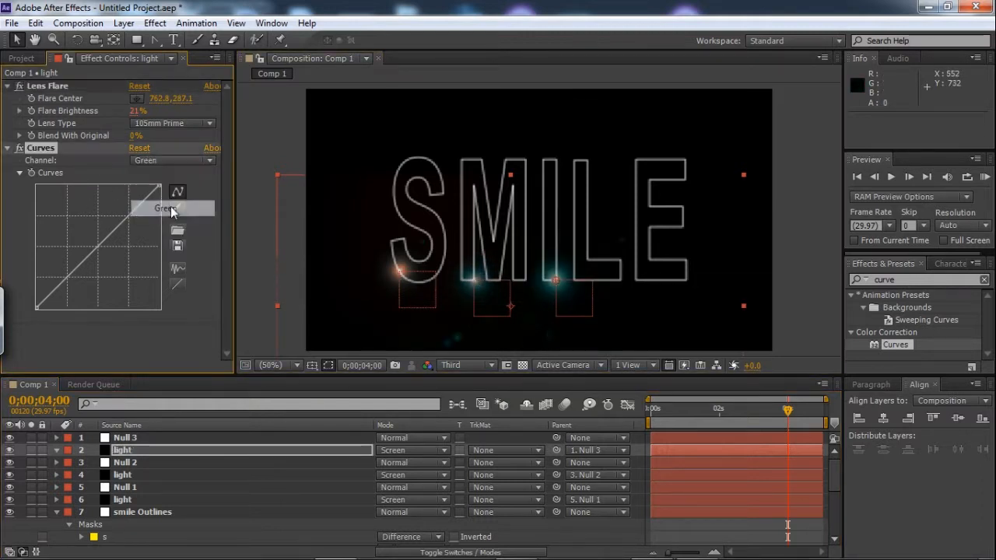
drag(100, 246, 94, 238)
mouse_move(38, 308)
mouse_down()
mouse_move(50, 311)
mouse_move(41, 312)
mouse_up()
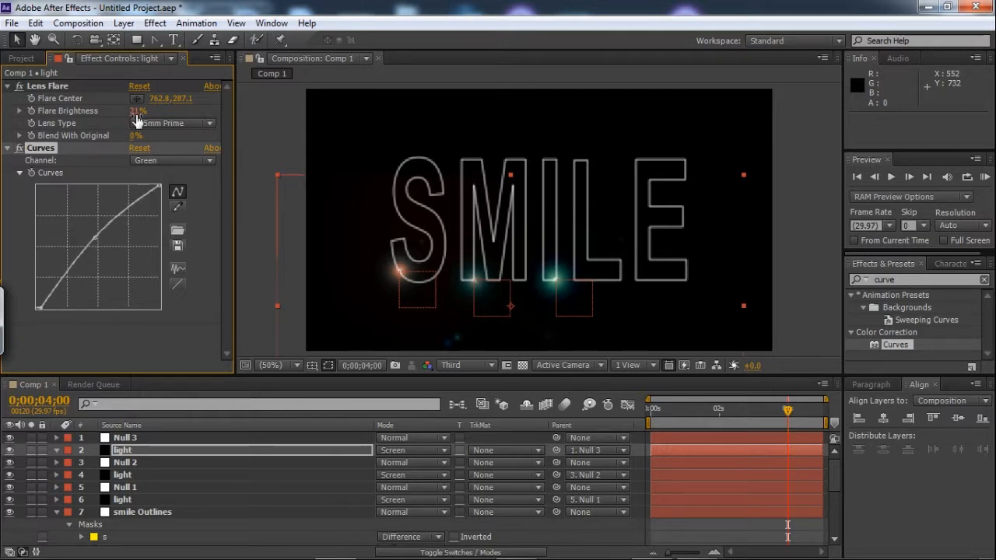
drag(132, 111, 127, 114)
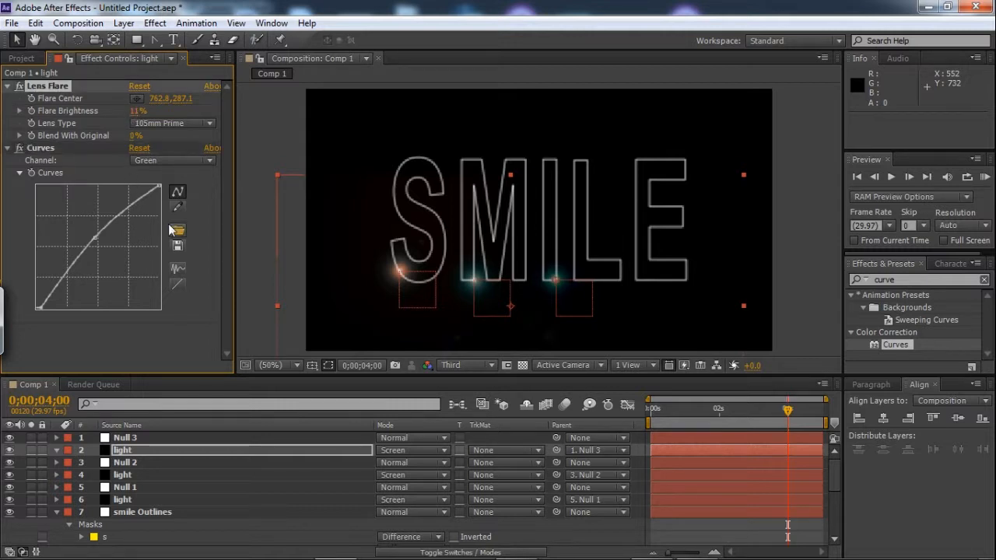
- Reshape the light's color curve further for a green tint and pull the RGB curve's midpoint slightly down
drag(158, 187, 162, 208)
drag(97, 238, 66, 252)
click(172, 160)
click(156, 166)
drag(99, 246, 103, 253)
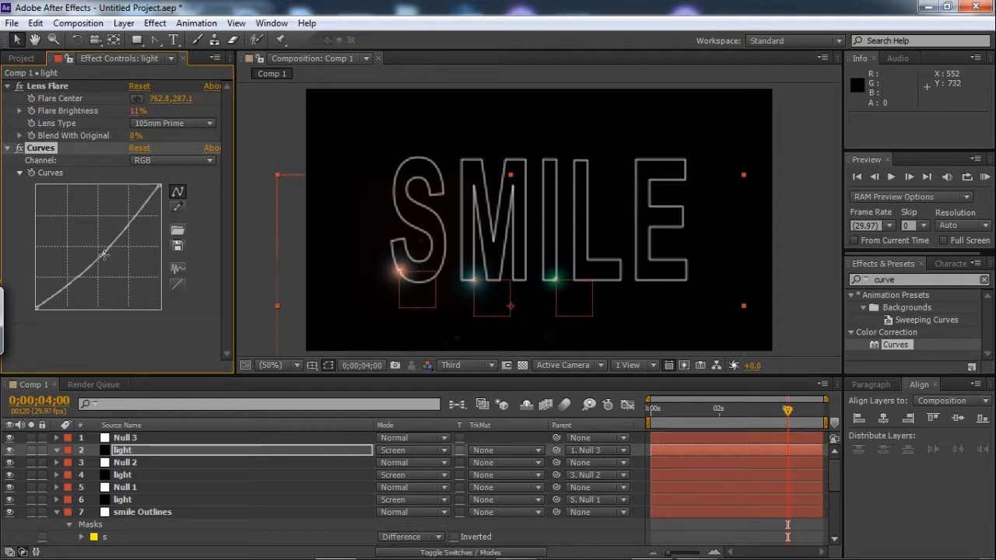
- Draw a closed four-point Pen mask around the letter I on its light layer
click(136, 450)
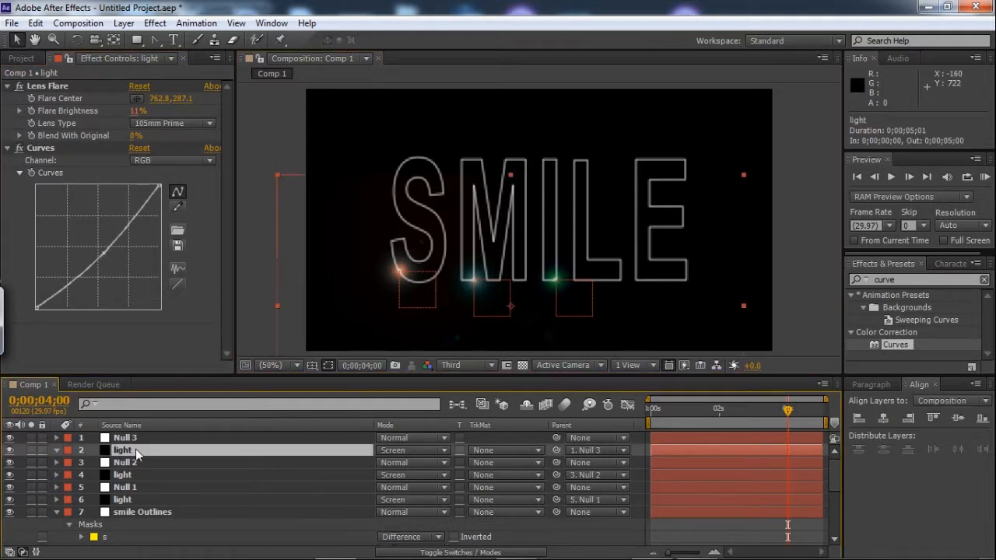
drag(155, 40, 195, 39)
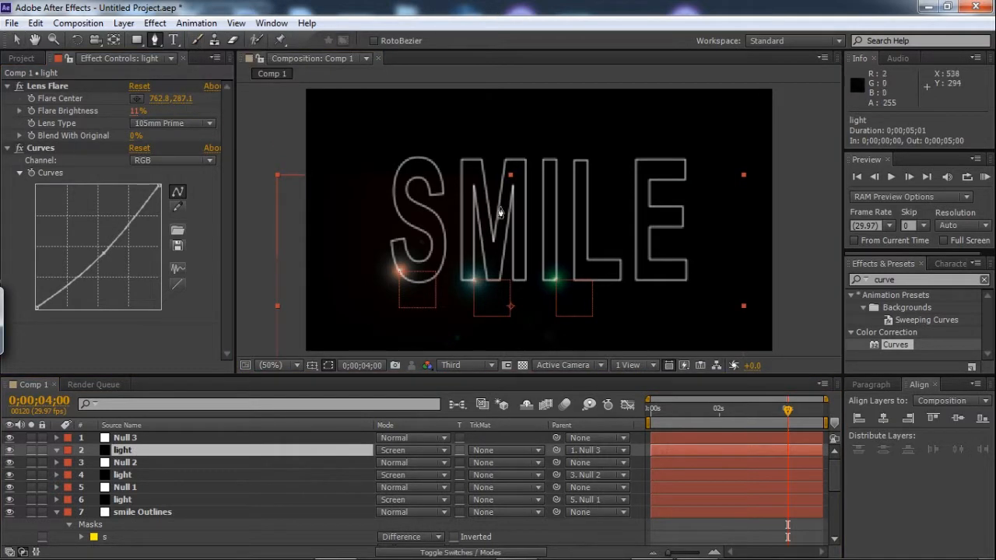
click(524, 135)
click(523, 316)
click(584, 316)
click(586, 126)
click(524, 135)
- Set the Mask Feather of the I light's Mask 1 to 200 pixels and RAM preview the animation
click(81, 475)
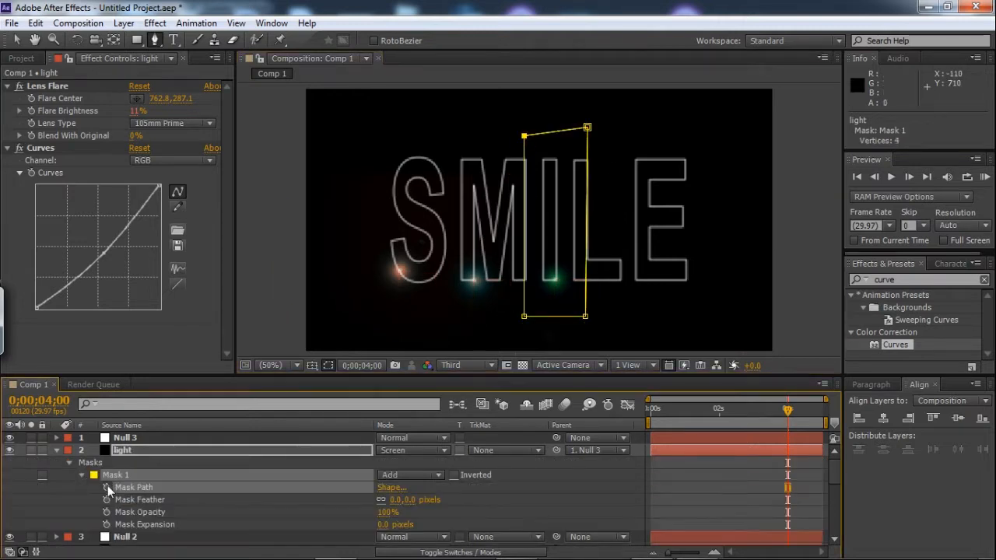
click(395, 500)
text(20)
key(Return)
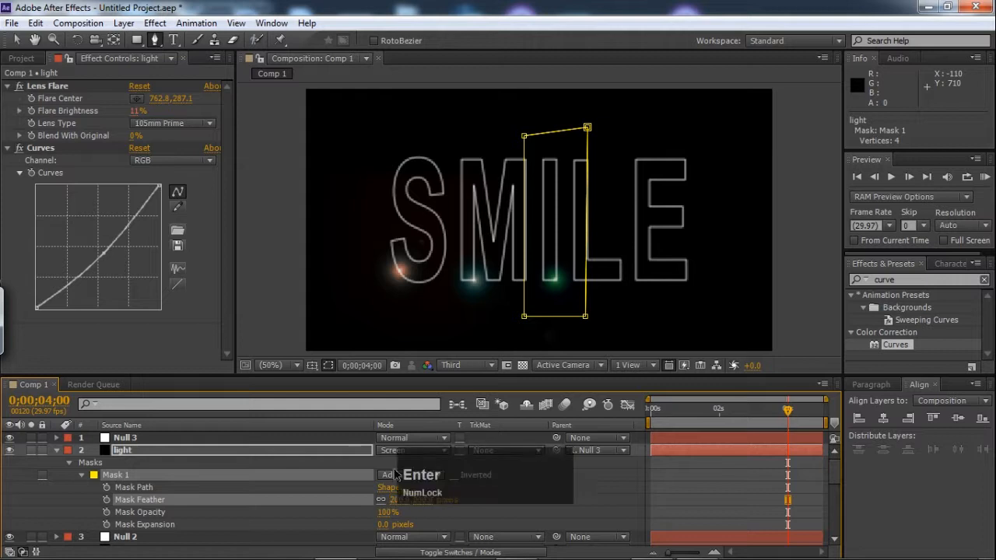
key(ctrl+z)
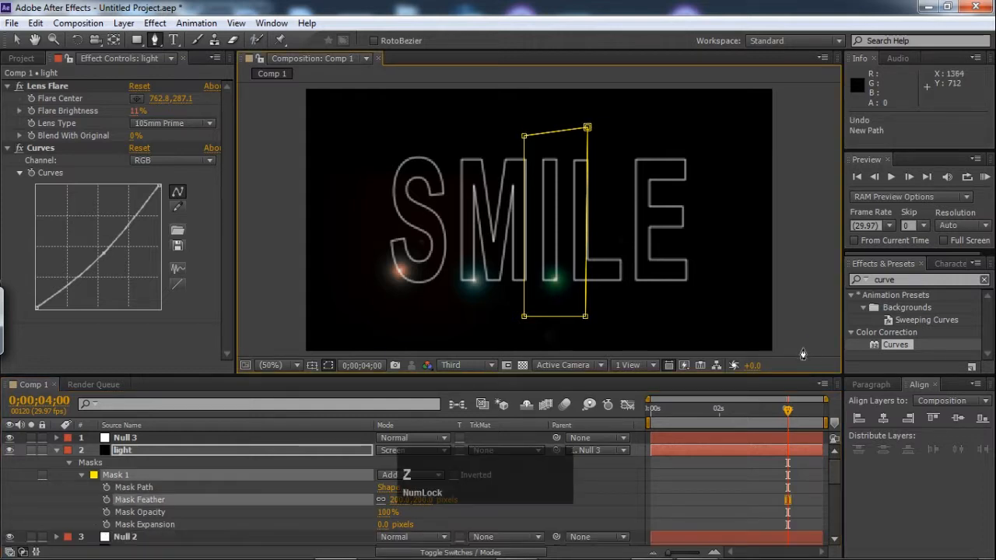
key(KP_0)
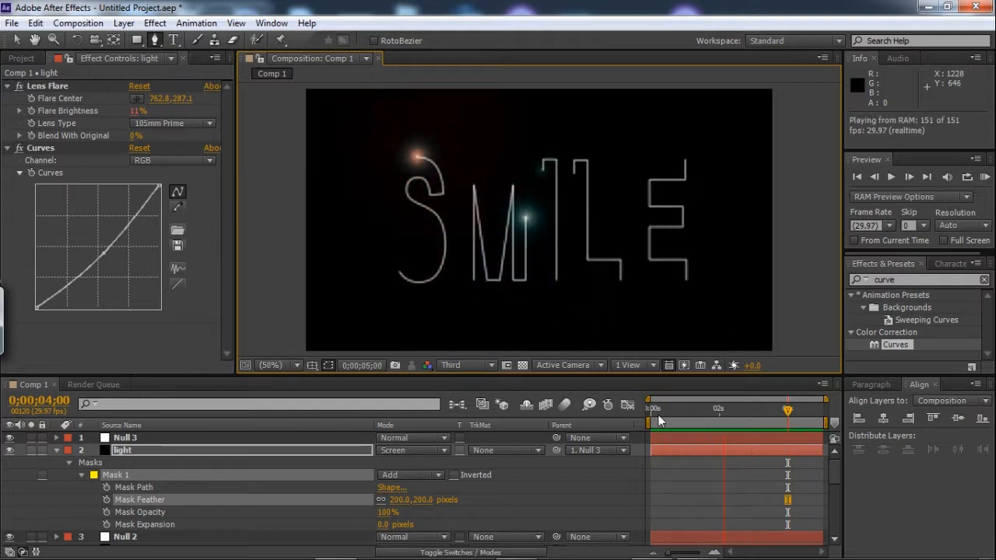
- Collapse the I's light layer and copy the Mask Path of the l mask on the smile Outlines layer
mouse_move(835, 474)
mouse_down()
mouse_move(825, 513)
mouse_move(835, 455)
mouse_up()
click(56, 450)
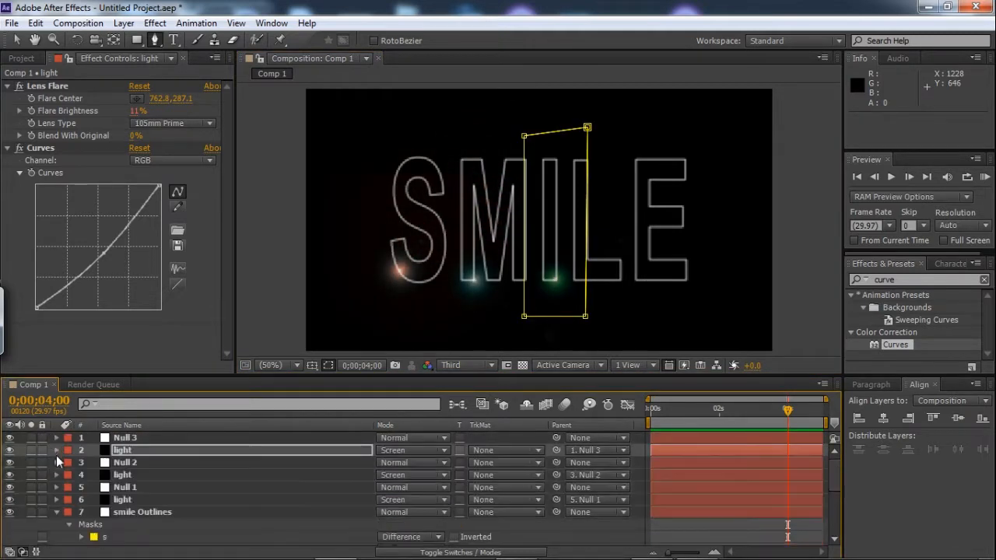
click(56, 512)
click(57, 513)
scroll(60, 518, down, 2)
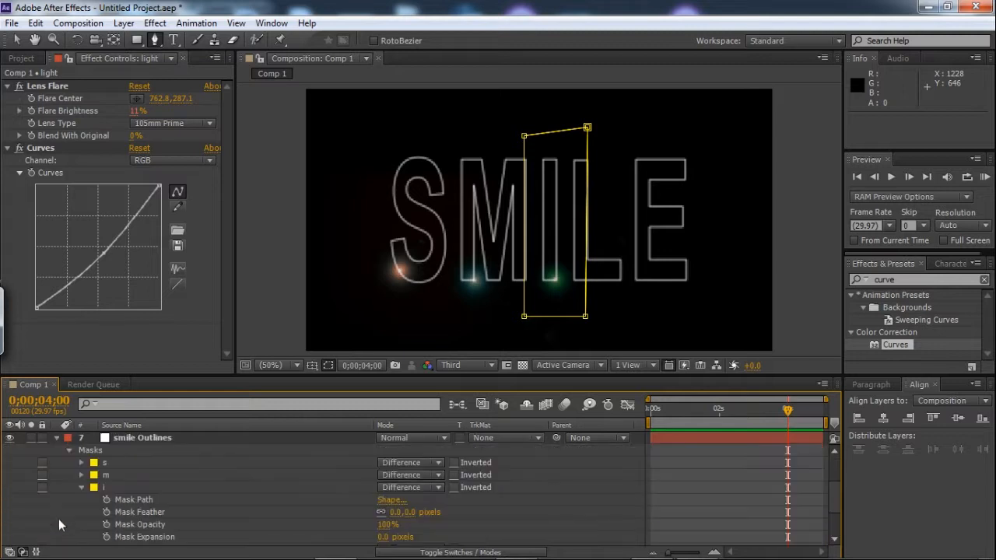
click(81, 488)
click(112, 499)
click(82, 500)
scroll(106, 515, down, 1)
click(135, 501)
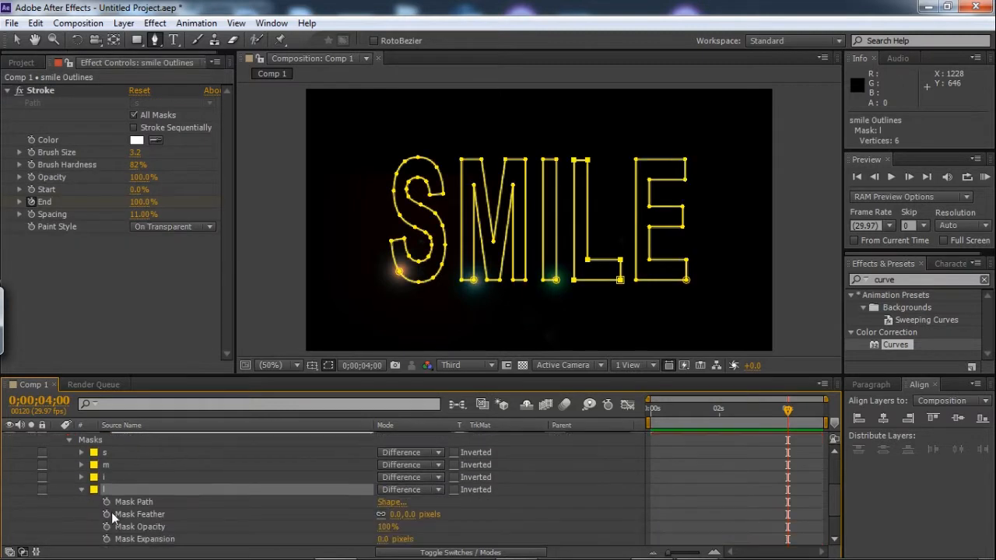
click(36, 22)
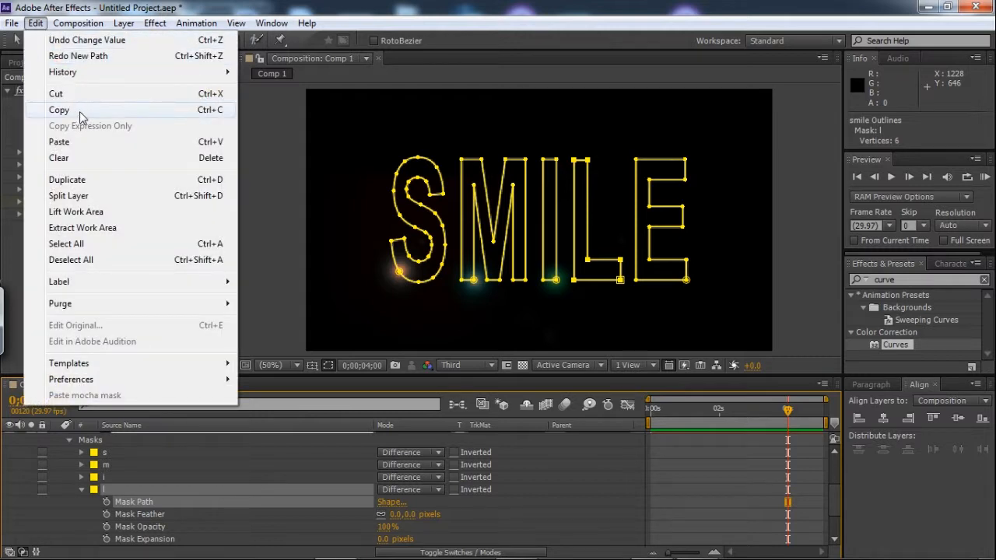
click(80, 116)
- Duplicate the I's light layer and place the copy above Null 3
drag(835, 499, 832, 465)
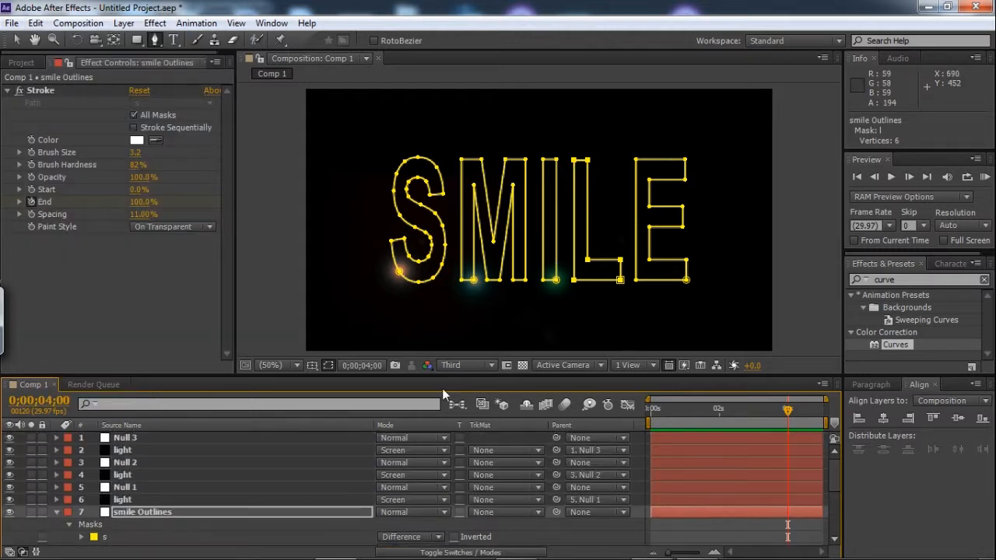
click(154, 449)
click(67, 180)
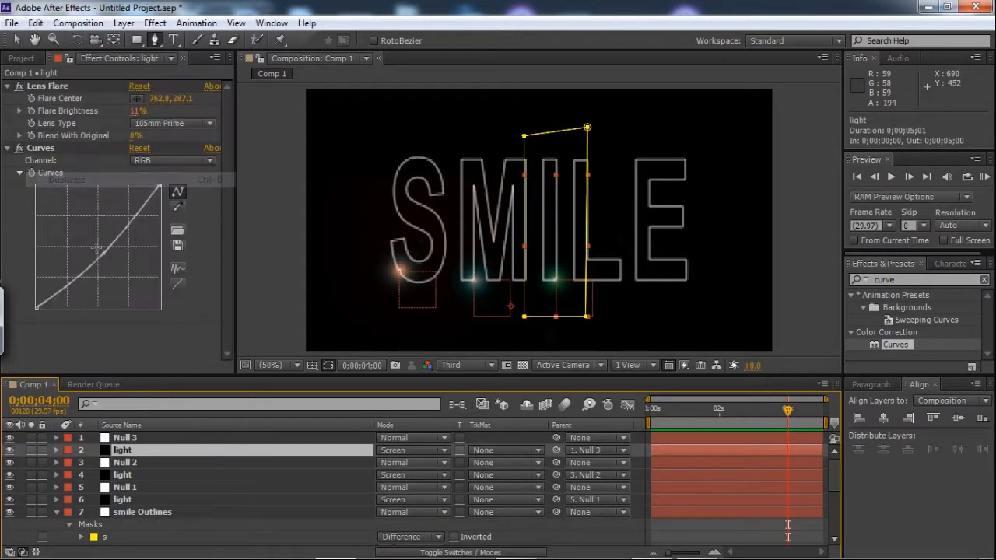
drag(150, 452, 206, 428)
- Add another null object above the new light copy and reveal its Position
right_click(520, 437)
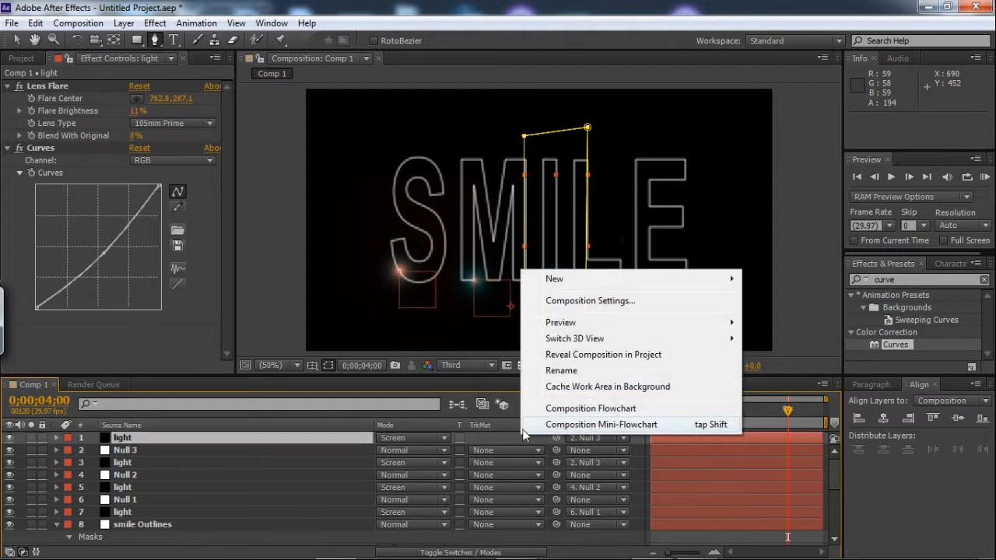
mouse_move(645, 275)
click(786, 363)
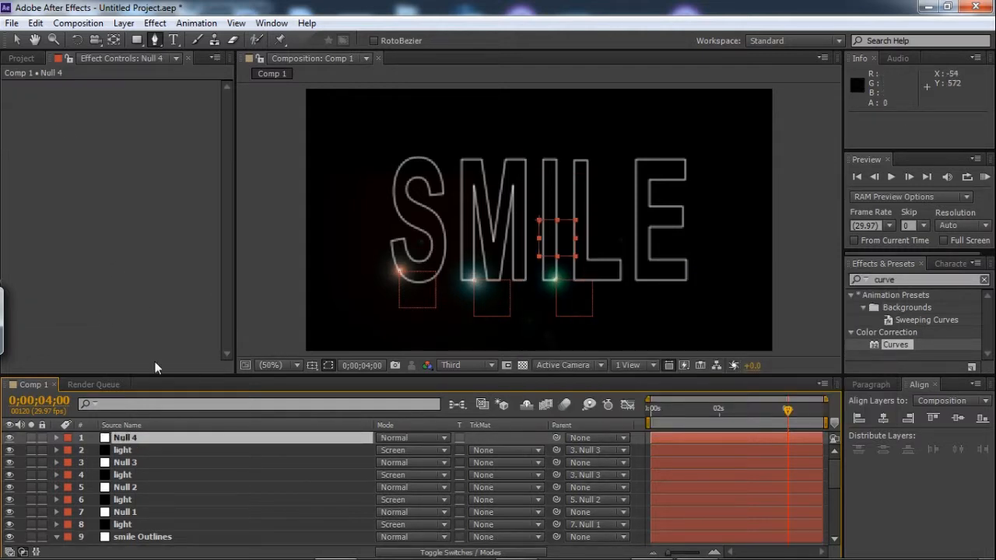
key(p)
click(36, 24)
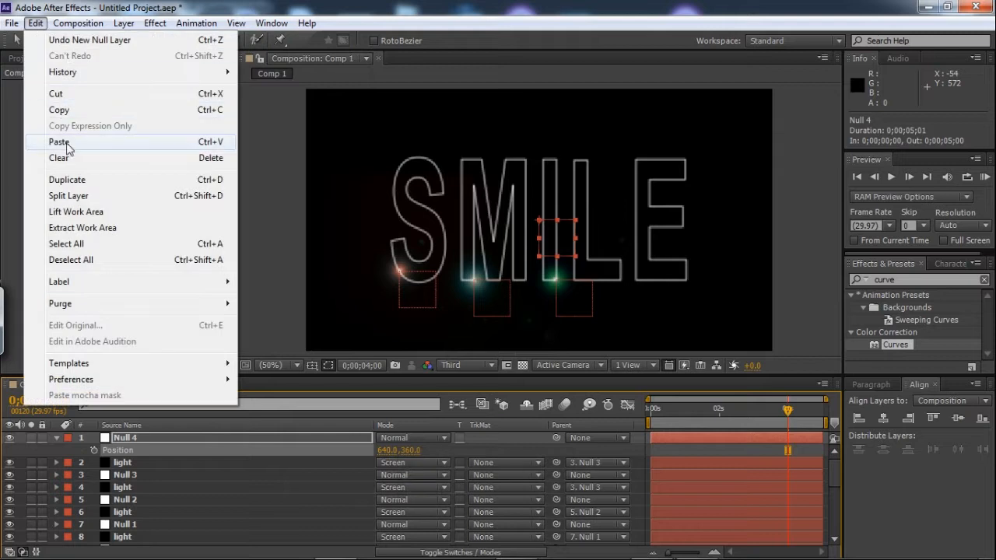
click(46, 137)
key(ctrl+z)
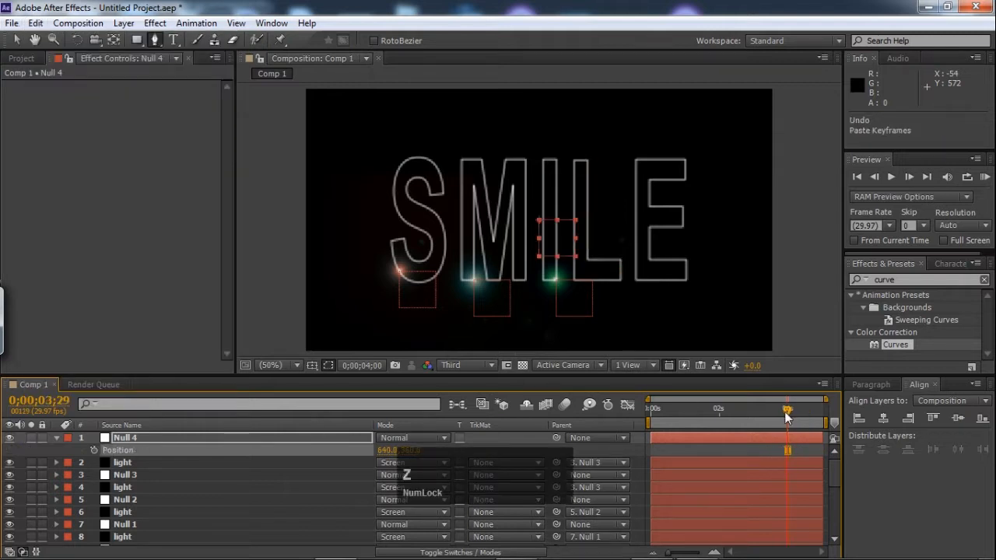
- Paste the copied l path into Null 4's Position at the start of the timeline and stretch its keyframes to end at 0;00;04;00
key(Home)
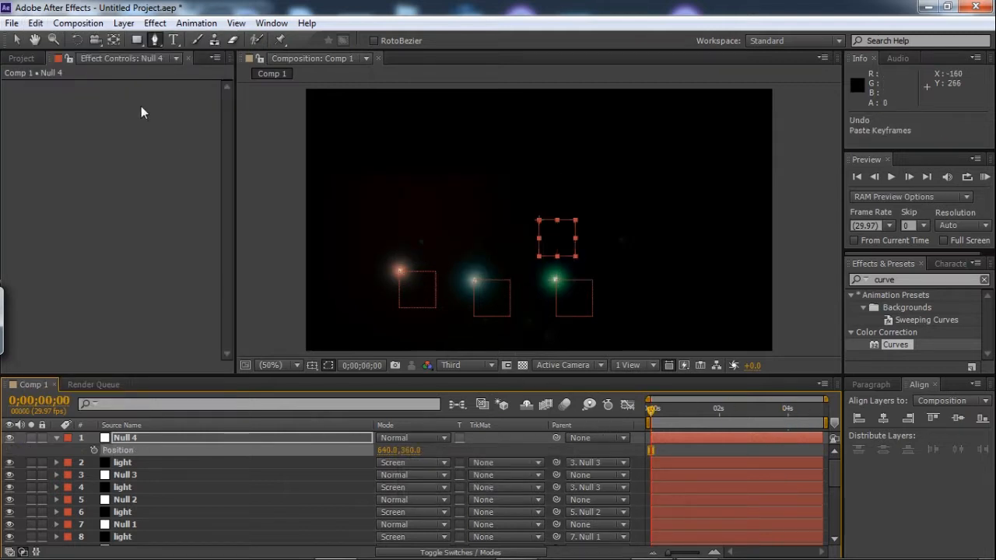
click(36, 23)
click(46, 138)
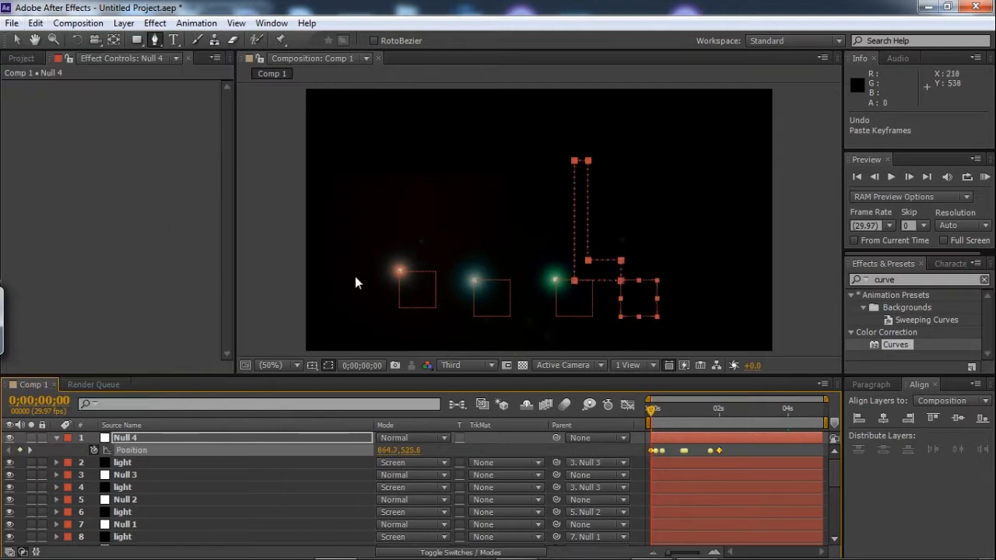
click(766, 410)
drag(766, 412, 787, 410)
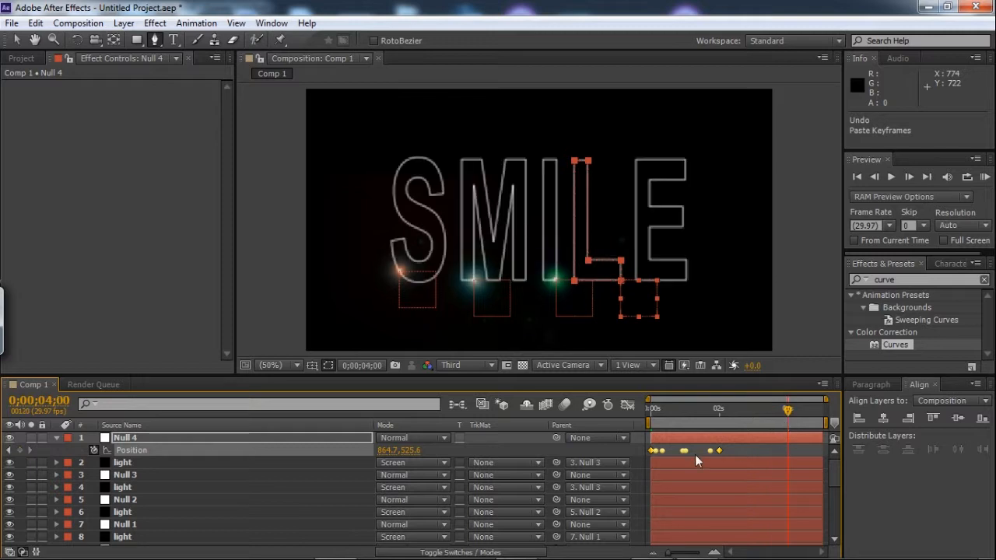
drag(719, 450, 790, 457)
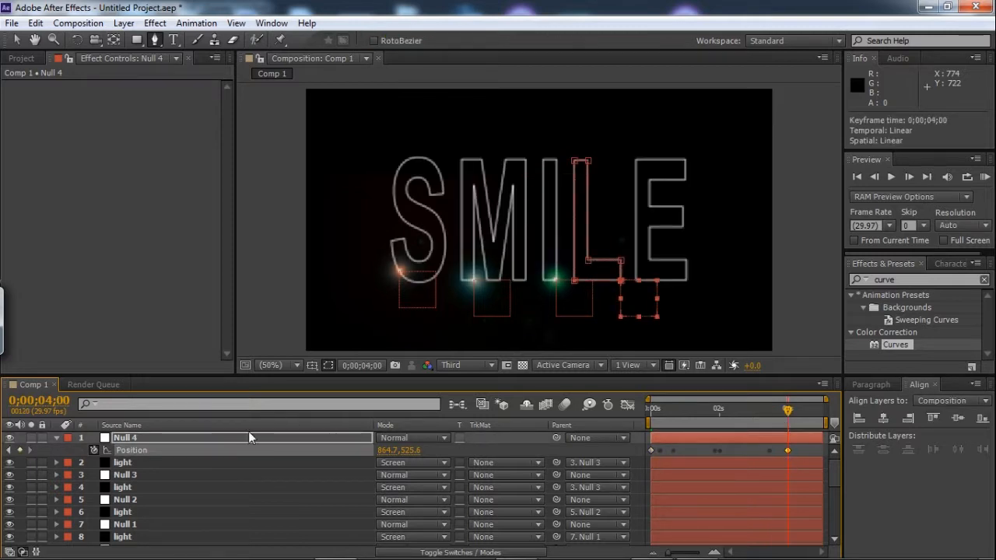
- Delete Mask 1 from the light copy directly below Null 4
click(159, 462)
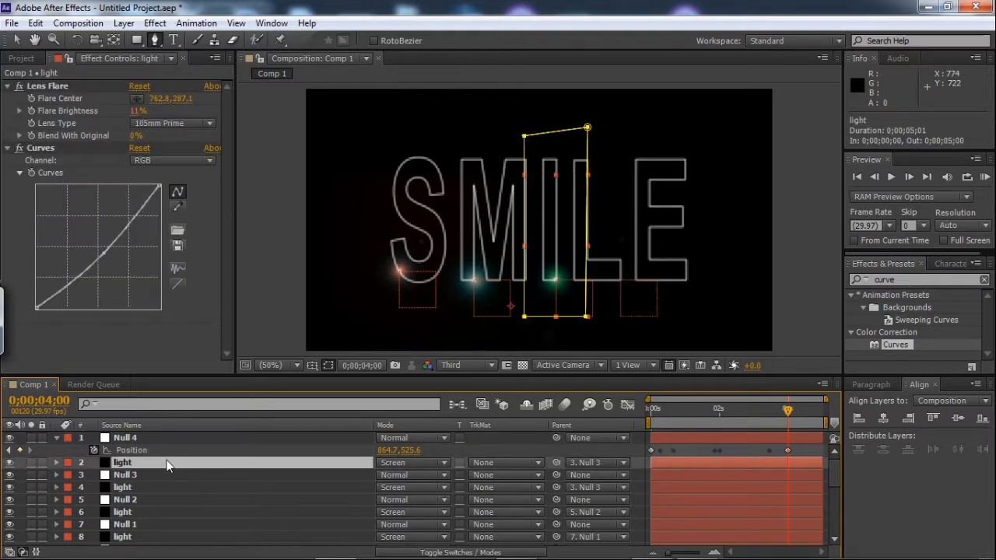
key(m)
key(Delete)
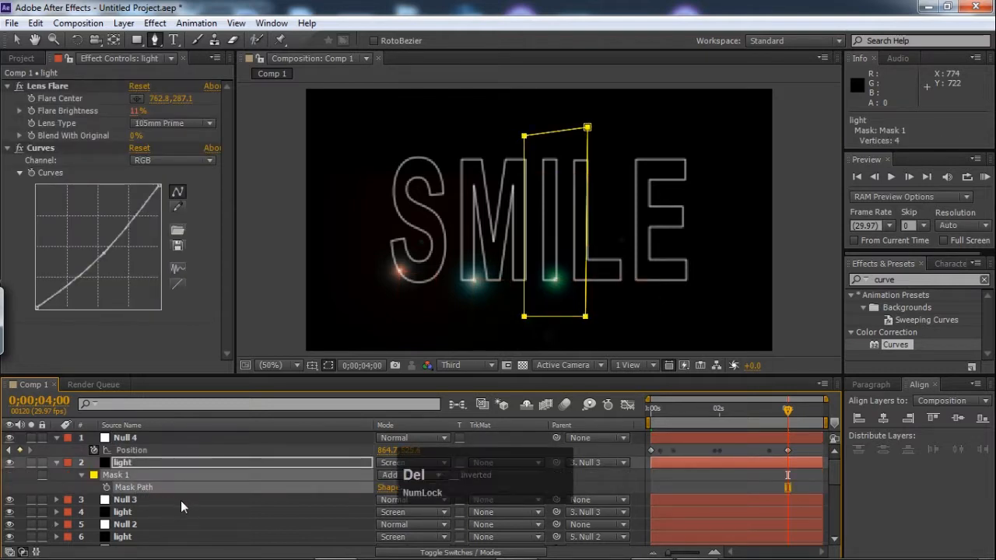
- Parent the light copy to Null 4 and place its Flare Center on the L's lower-right corner
click(596, 462)
click(605, 302)
click(137, 101)
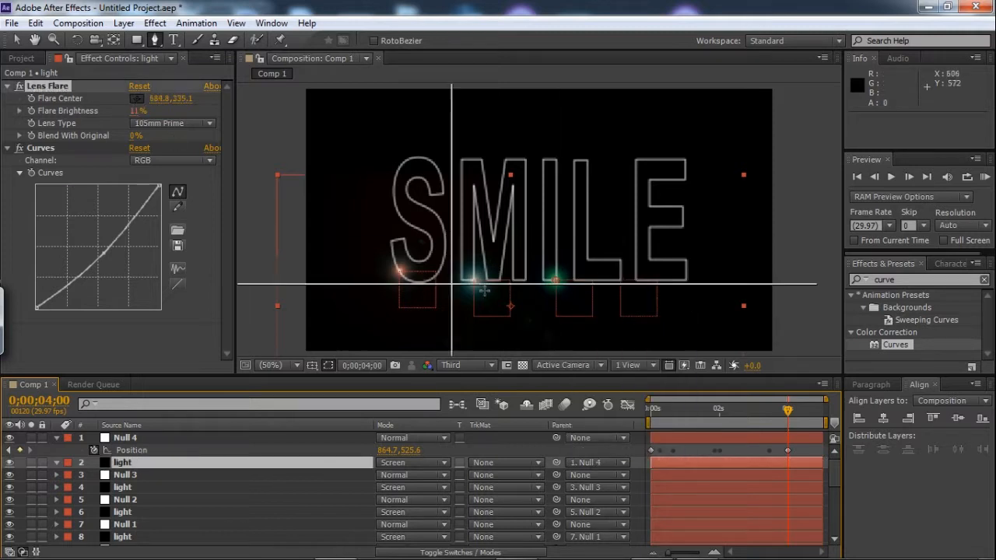
click(620, 280)
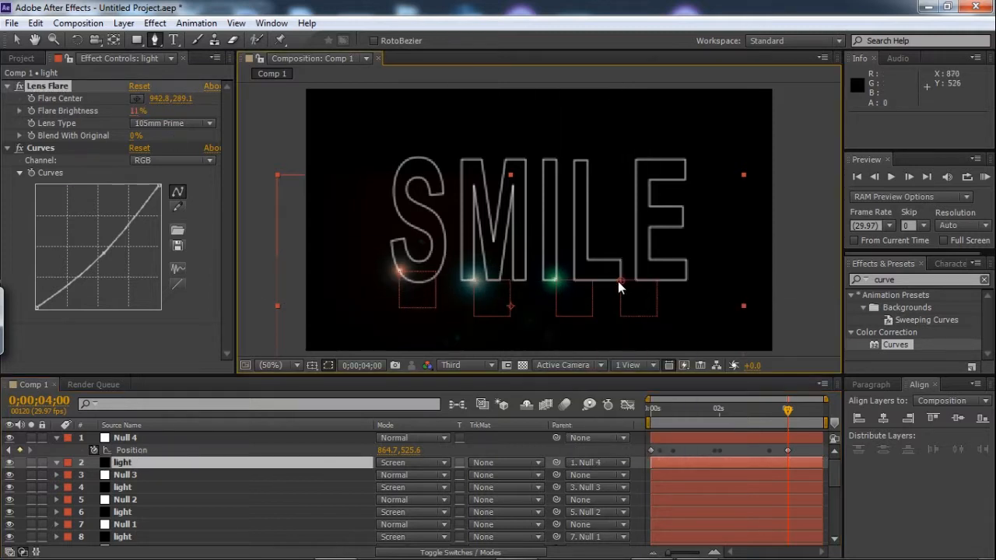
- Lower the Green channel curve of the L's light, moving its black point inward and its white point down to tint the flare blue
click(172, 160)
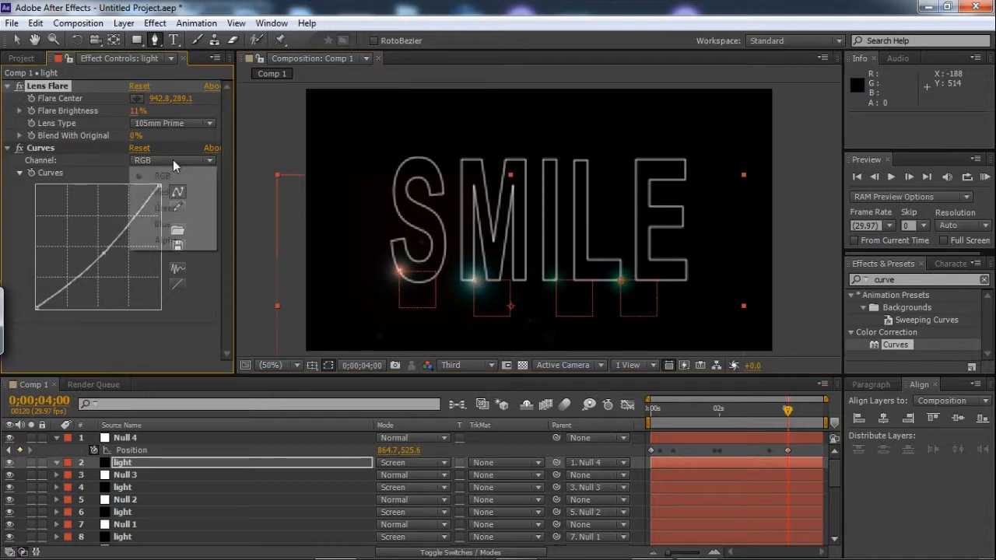
click(163, 211)
drag(91, 231, 111, 250)
click(177, 284)
click(105, 247)
drag(36, 307, 52, 313)
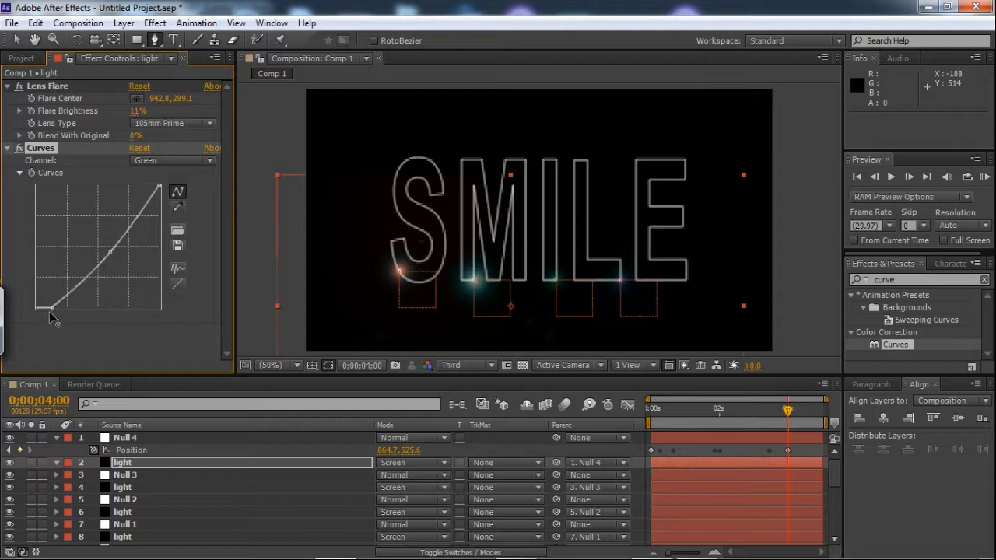
drag(159, 186, 154, 208)
- Raise the midpoint of the RGB curve slightly above the diagonal on the L's light and undo the extra curve change
click(178, 161)
click(171, 171)
drag(109, 246, 100, 244)
click(104, 247)
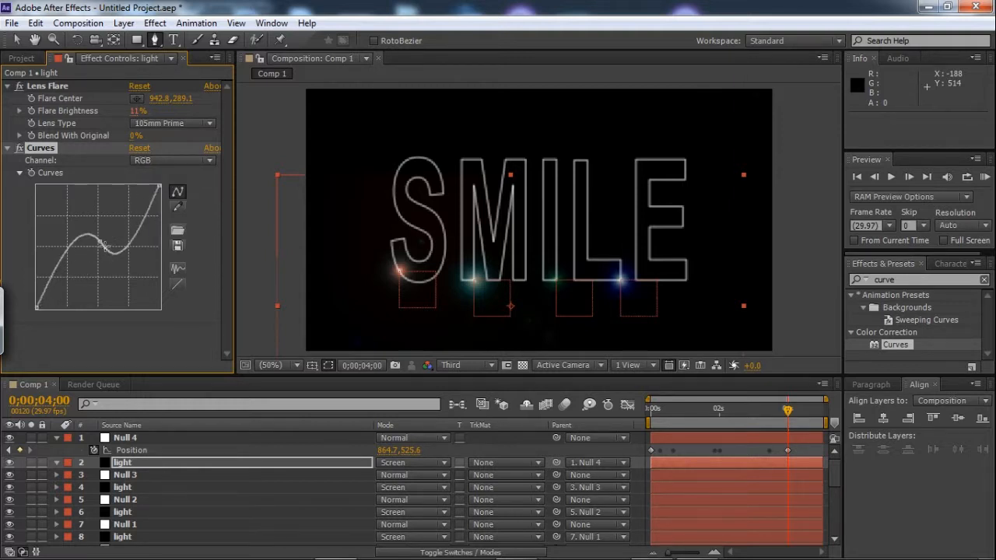
key(ctrl+z)
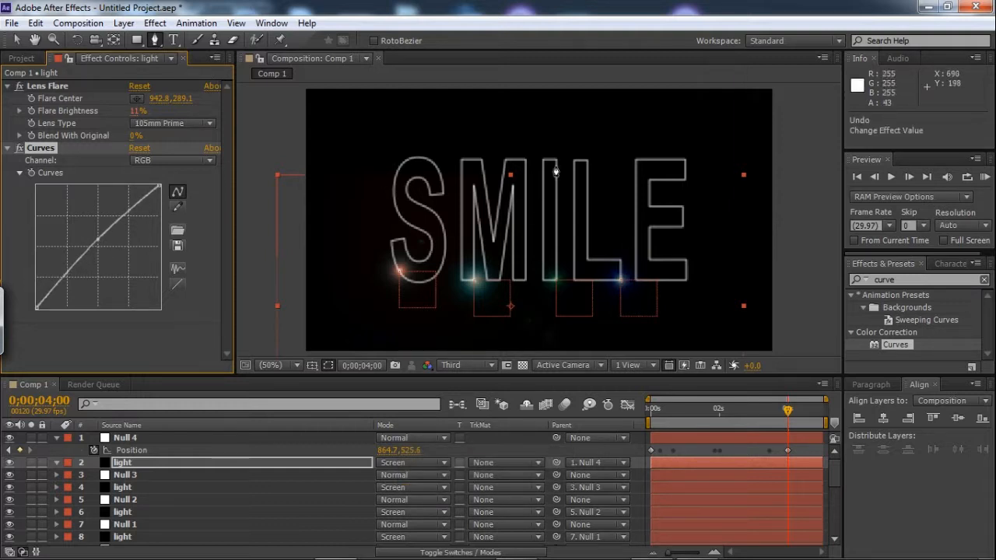
- Draw a closed six-point mask around the letter L on its light layer
click(555, 134)
click(550, 305)
click(646, 305)
click(649, 228)
click(616, 224)
click(608, 130)
click(555, 134)
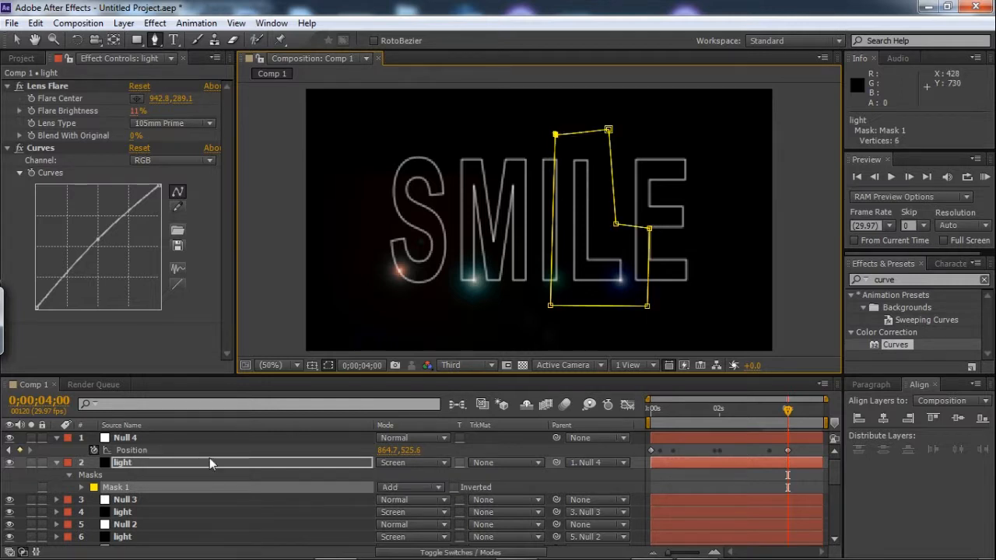
- Set the Mask Feather of the L light's Mask 1 to 200 pixels
click(155, 463)
click(81, 488)
click(370, 512)
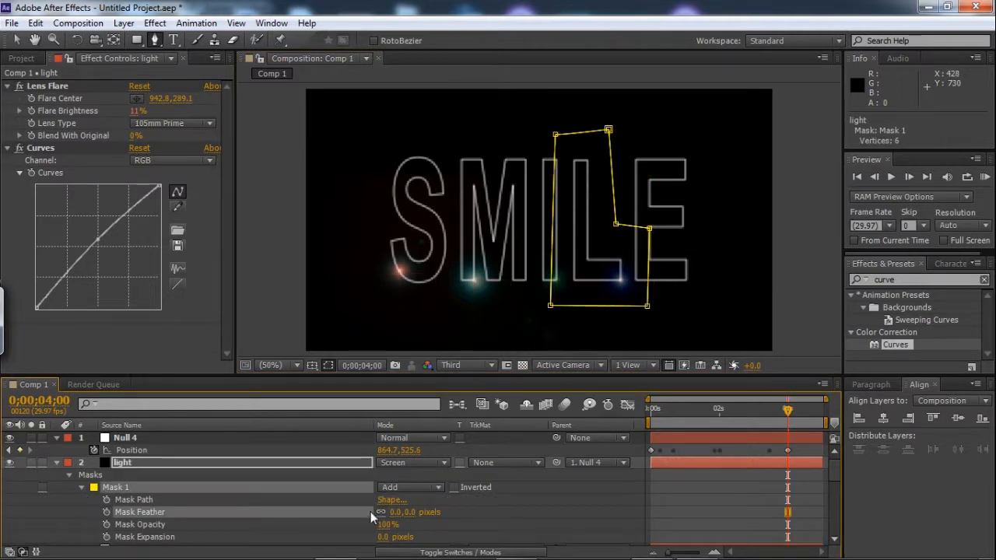
text(200)
key(Return)
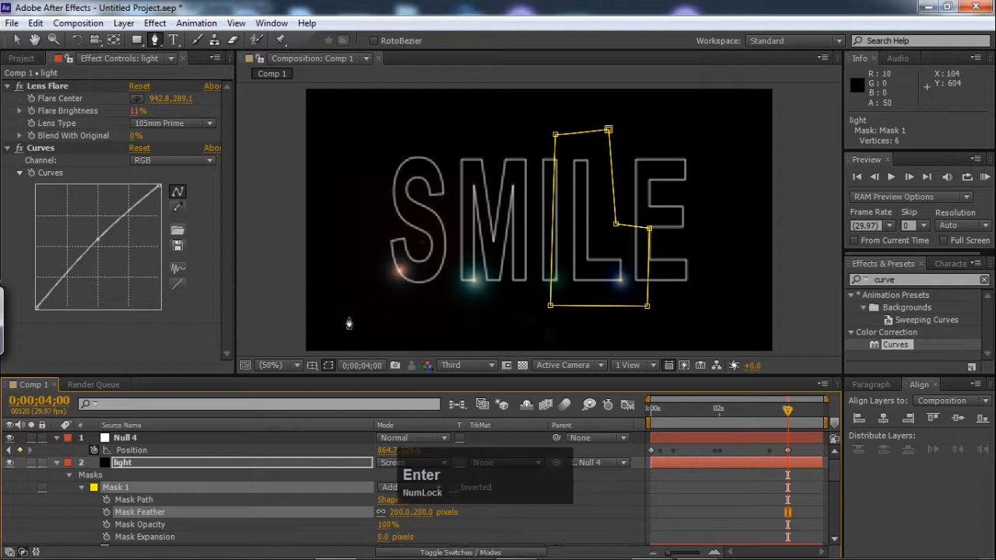
- Switch to the Selection tool and RAM preview the animation with the L's light
click(13, 43)
click(275, 243)
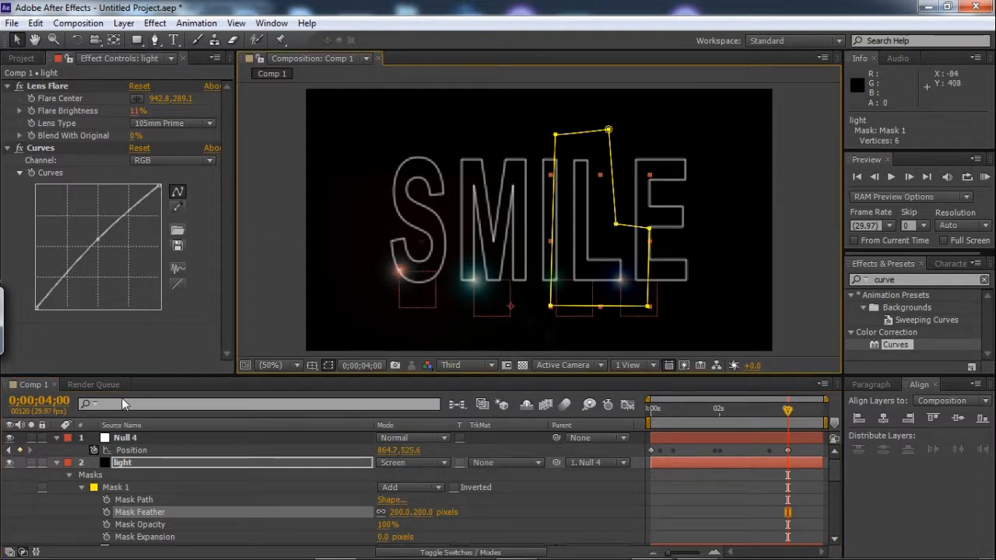
click(268, 269)
key(KP_0)
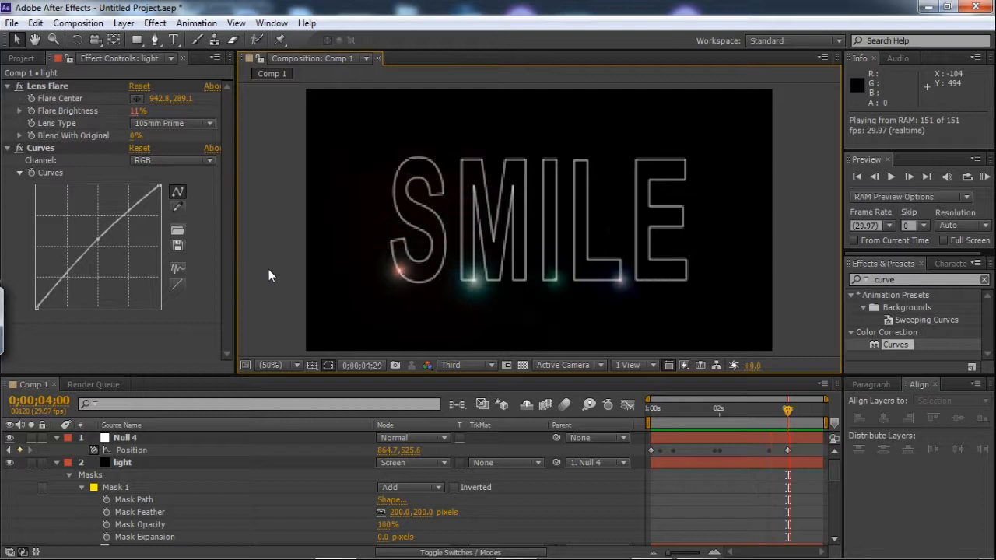
key(space)
- Collapse Null 4 and the L's light layer, then duplicate the light and place the copy above Null 4
click(56, 437)
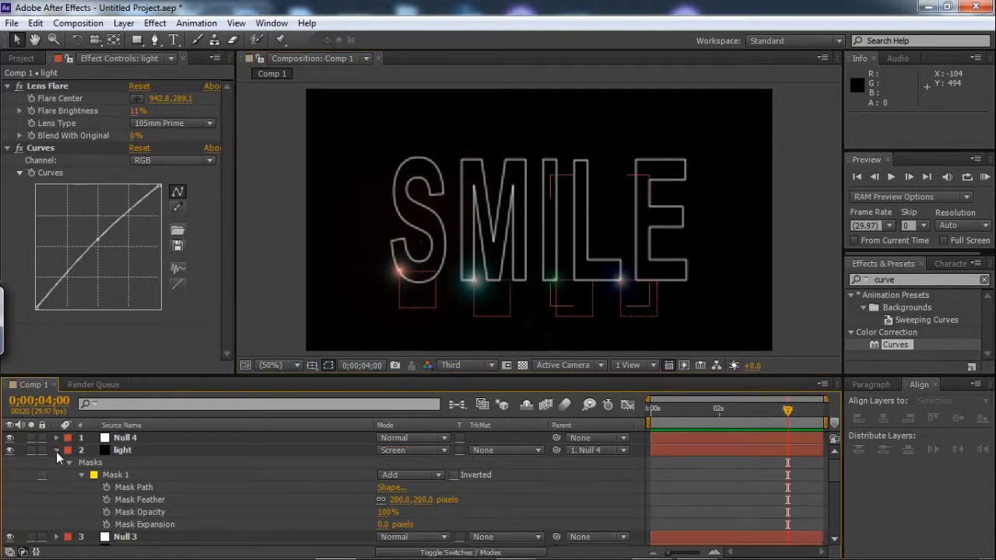
click(56, 450)
click(147, 450)
drag(143, 440, 151, 431)
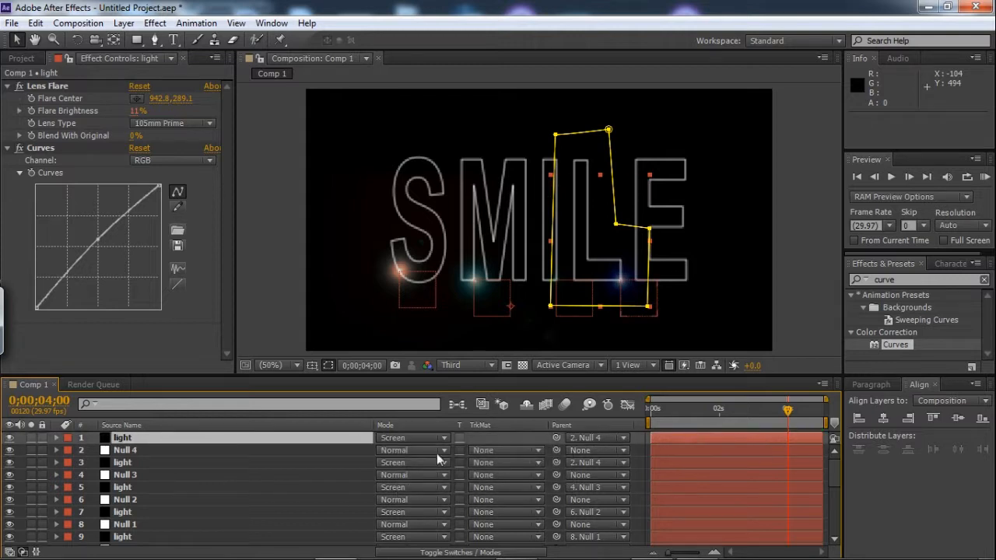
- Add another null object above the newest light copy
key(Tab)
right_click(639, 270)
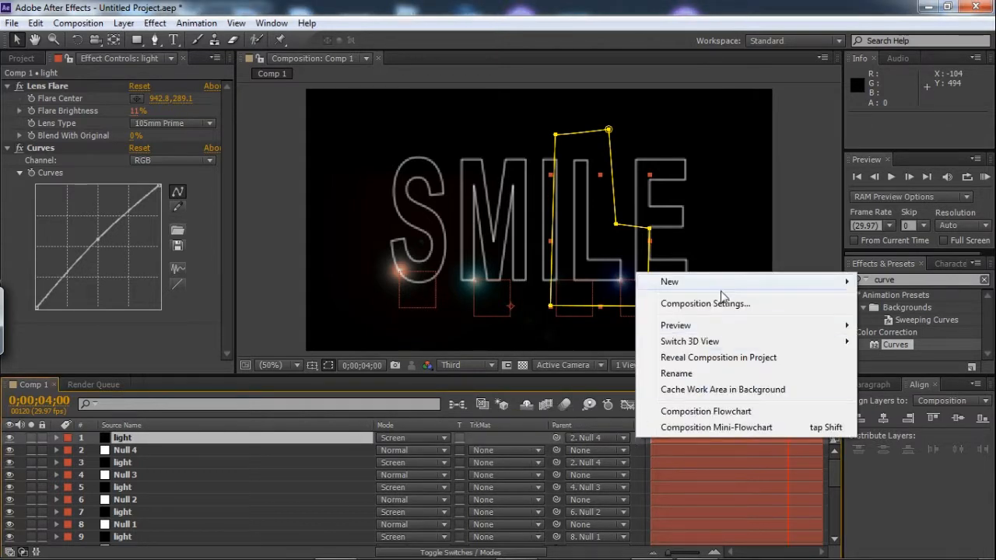
mouse_move(661, 281)
click(537, 377)
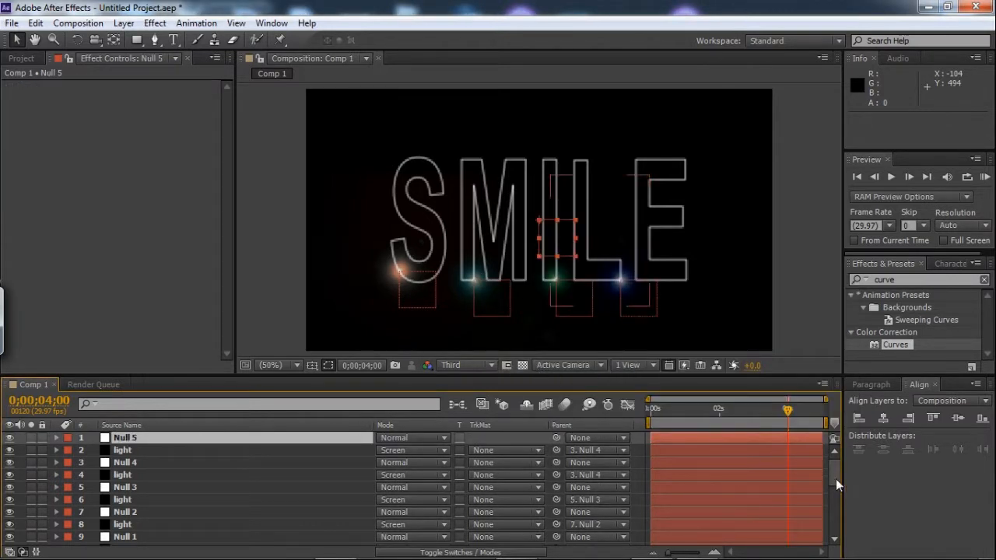
- Expand the e mask on the smile Outlines layer and copy its Mask Path
drag(832, 480, 835, 539)
click(81, 502)
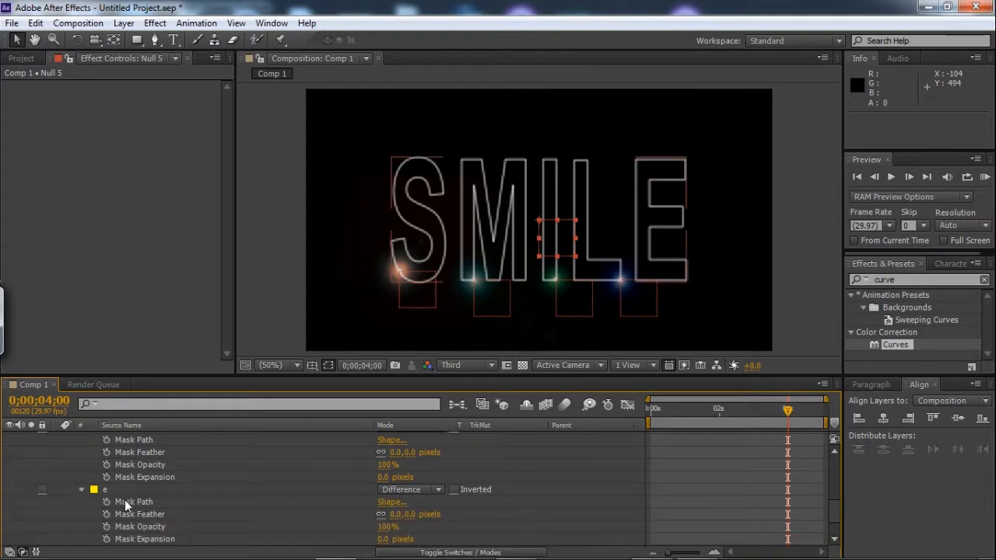
click(128, 501)
click(36, 22)
click(59, 111)
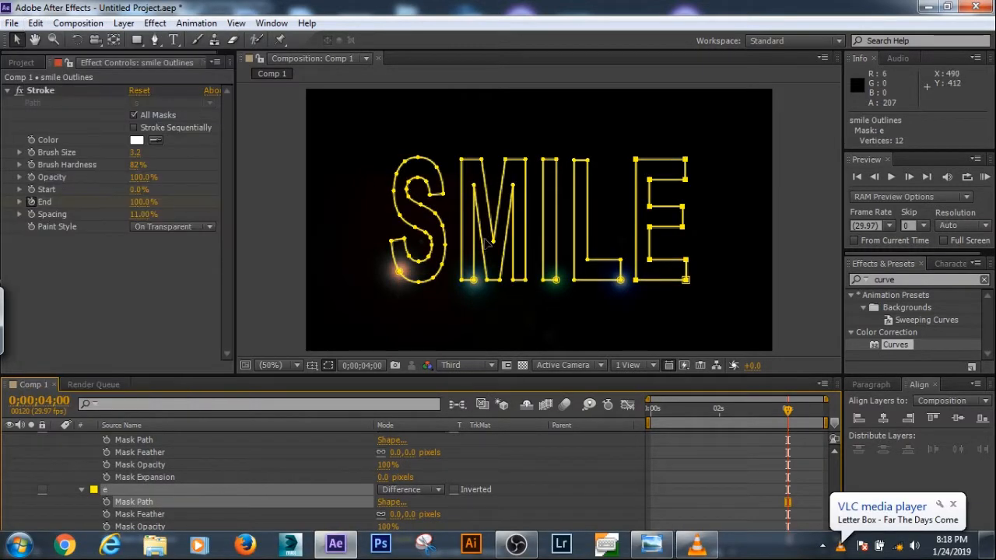
- Select Null 5 at the top of the layer stack and reveal its Position
click(835, 471)
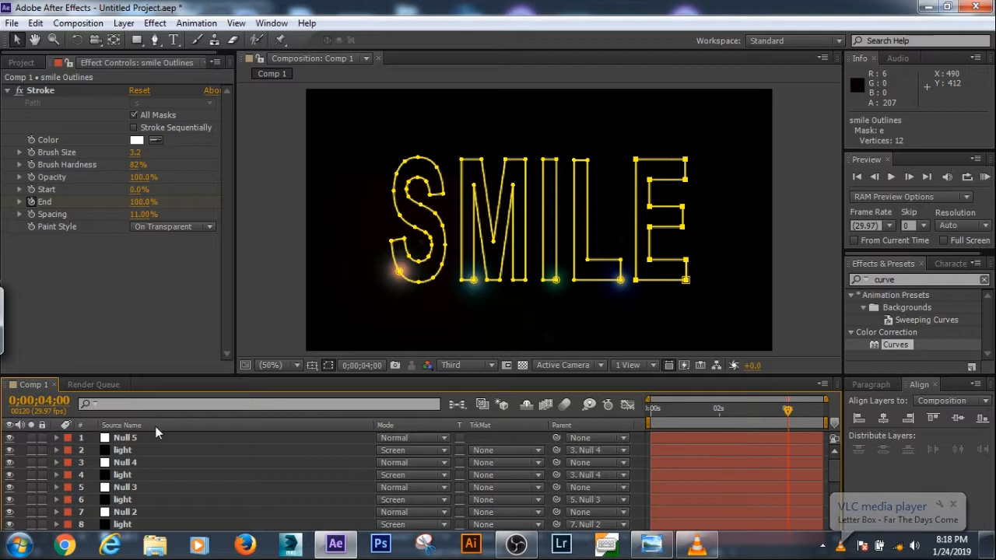
click(101, 437)
click(56, 438)
click(56, 437)
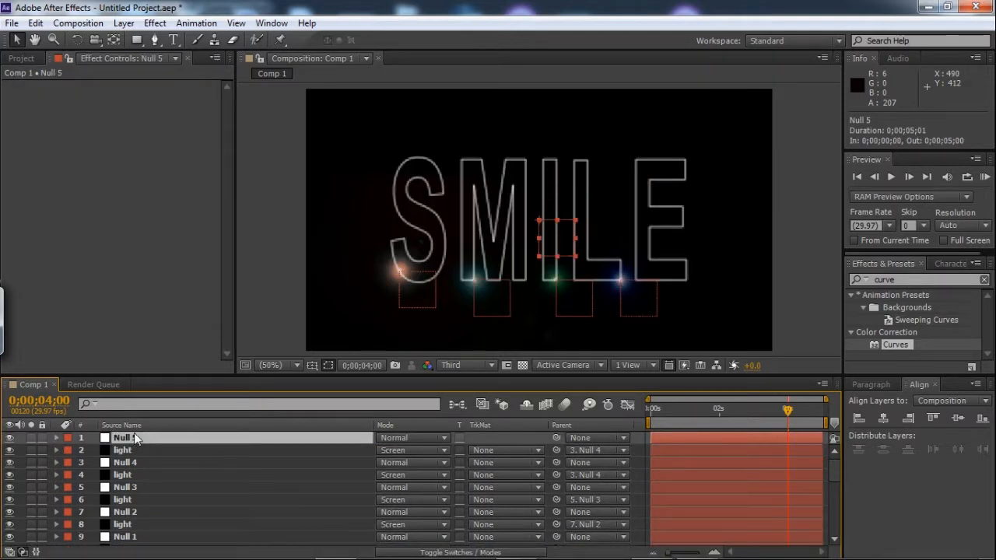
key(p)
click(36, 23)
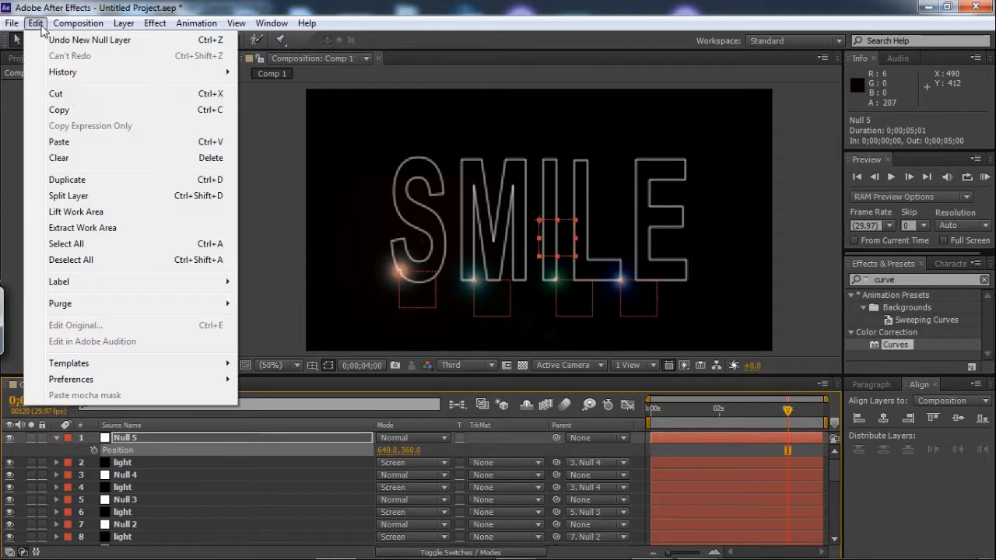
click(59, 142)
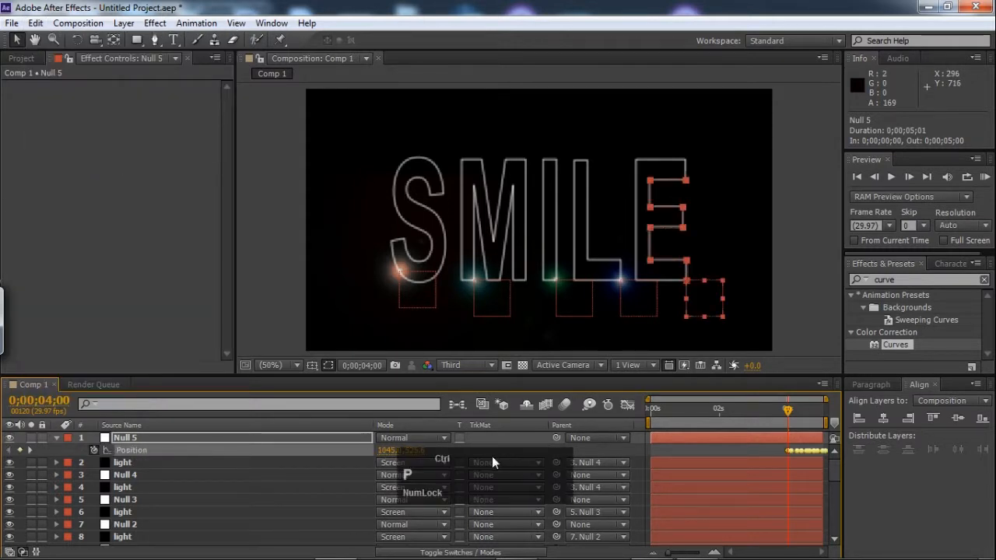
key(ctrl+z)
- Paste the copied e path into Null 5's Position at the start of the timeline and stretch its keyframes to end at 0;00;04;00
key(Home)
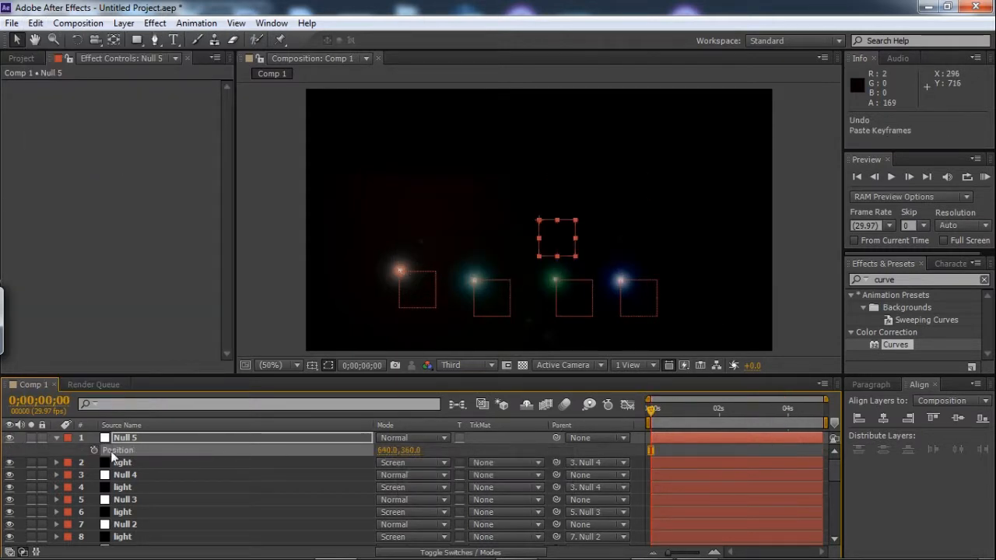
click(35, 23)
click(59, 140)
drag(657, 412, 795, 410)
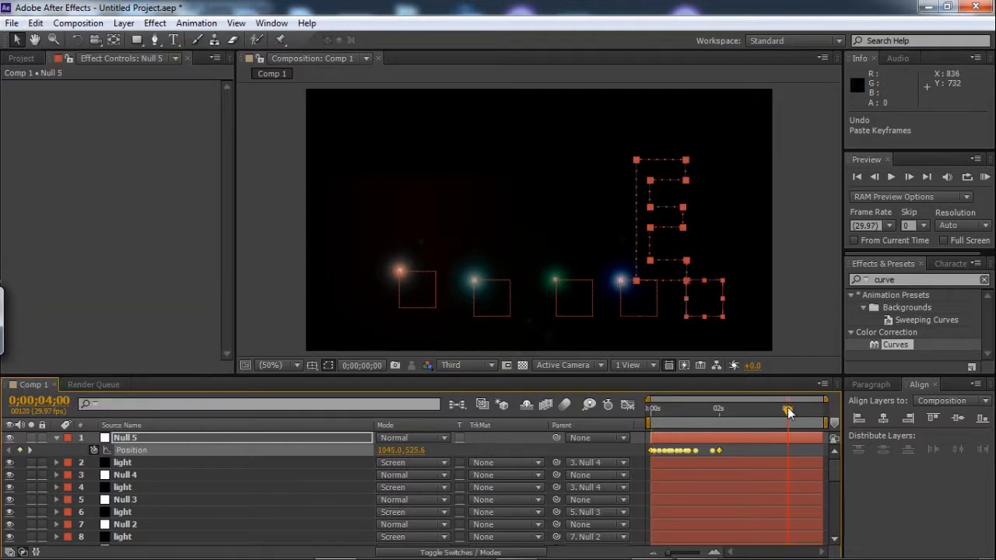
click(742, 447)
drag(719, 450, 788, 451)
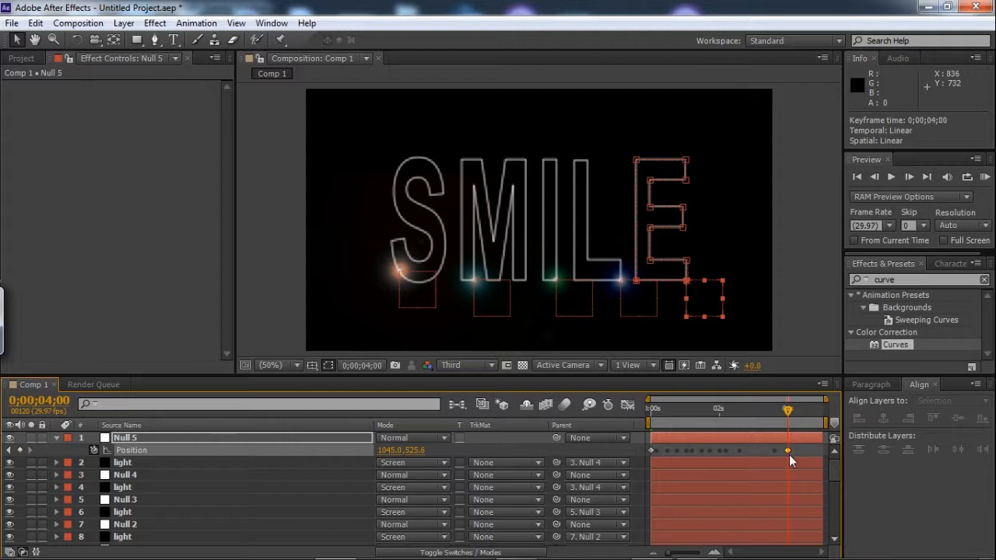
- Delete Mask 1 from the light copy directly below Null 5
click(174, 466)
key(m)
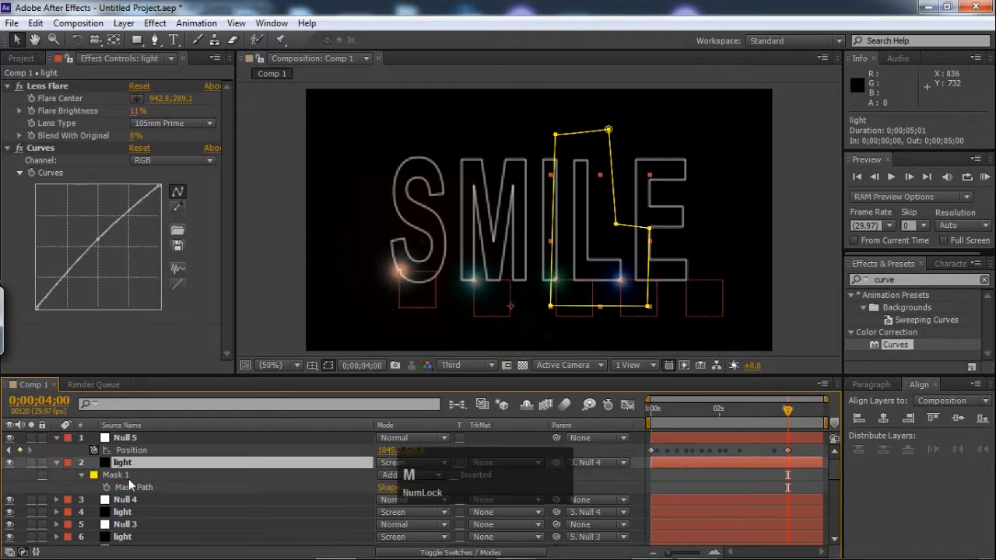
click(125, 474)
key(Delete)
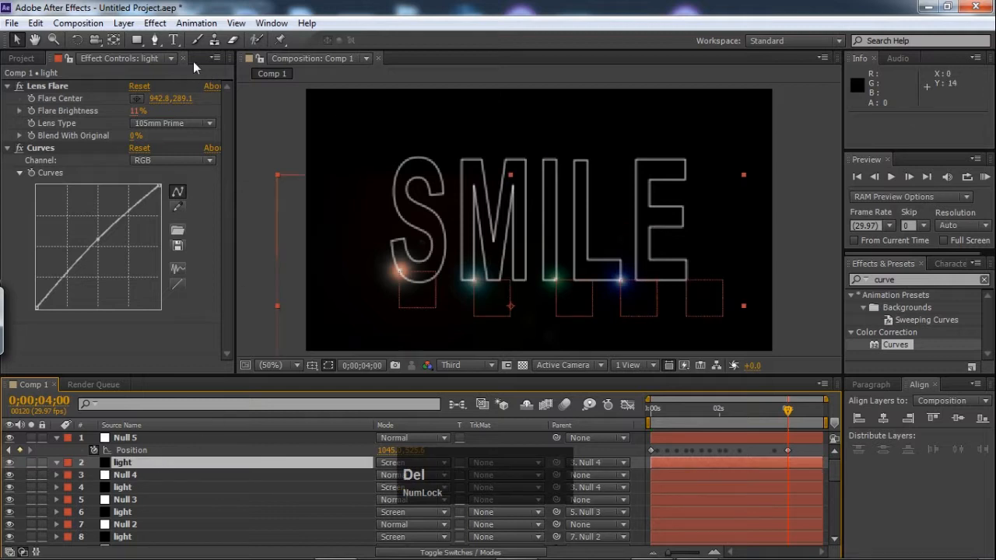
- Draw a closed four-point mask around the letter E on the top light copy with the Pen tool
key(g)
click(617, 144)
click(619, 303)
click(708, 301)
click(716, 131)
click(617, 144)
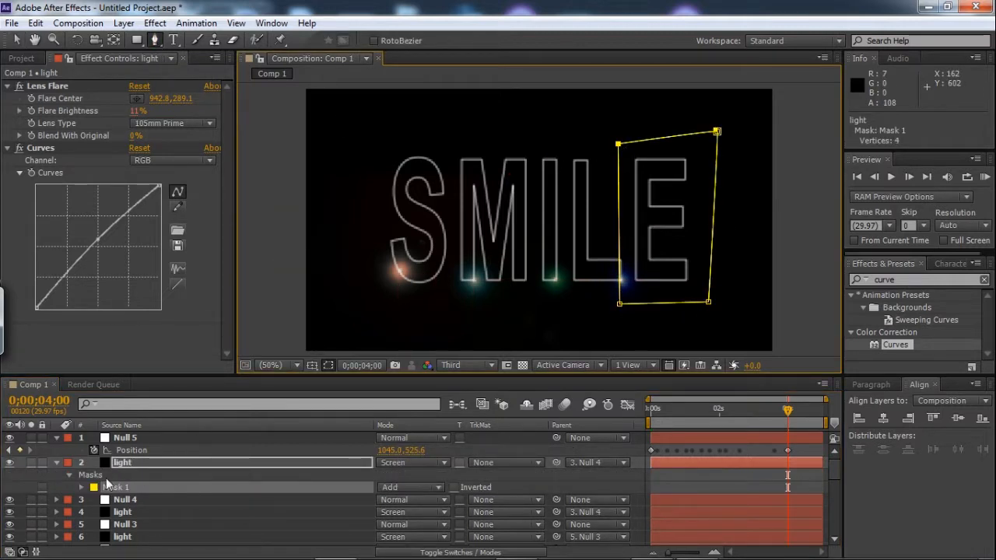
- Parent the E's light to Null 5 and place its Flare Center on the E's lower-right corner
click(598, 462)
click(676, 205)
click(137, 98)
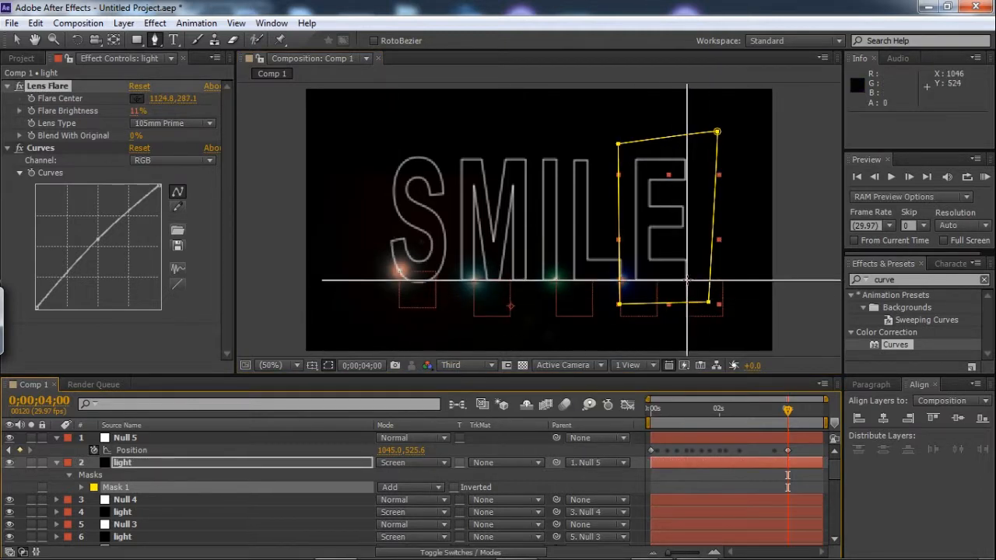
click(686, 280)
- Reshape the Blue channel curve of the E's light well below the diagonal to tint the flare yellow
click(173, 161)
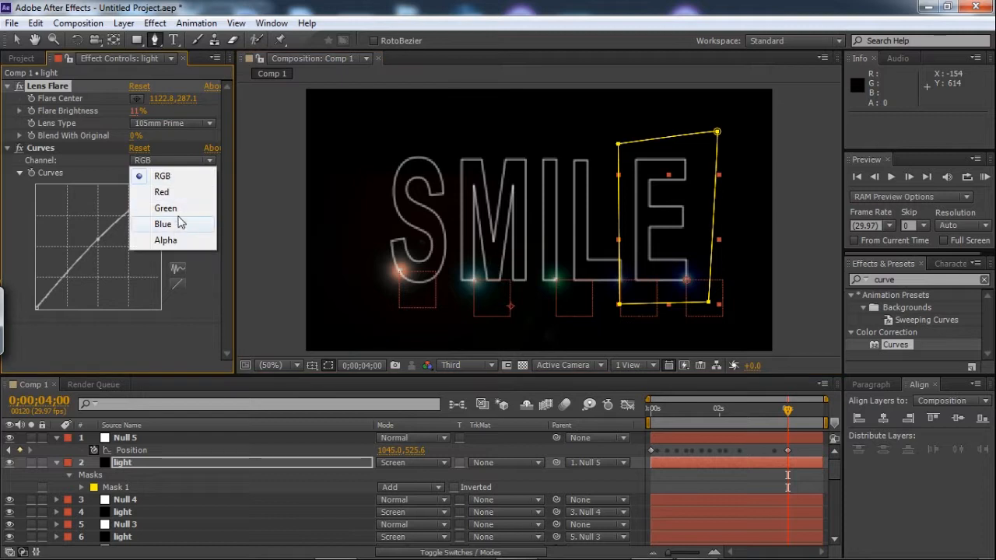
click(167, 224)
drag(99, 247, 93, 271)
drag(42, 308, 65, 310)
drag(160, 187, 159, 210)
drag(112, 256, 124, 266)
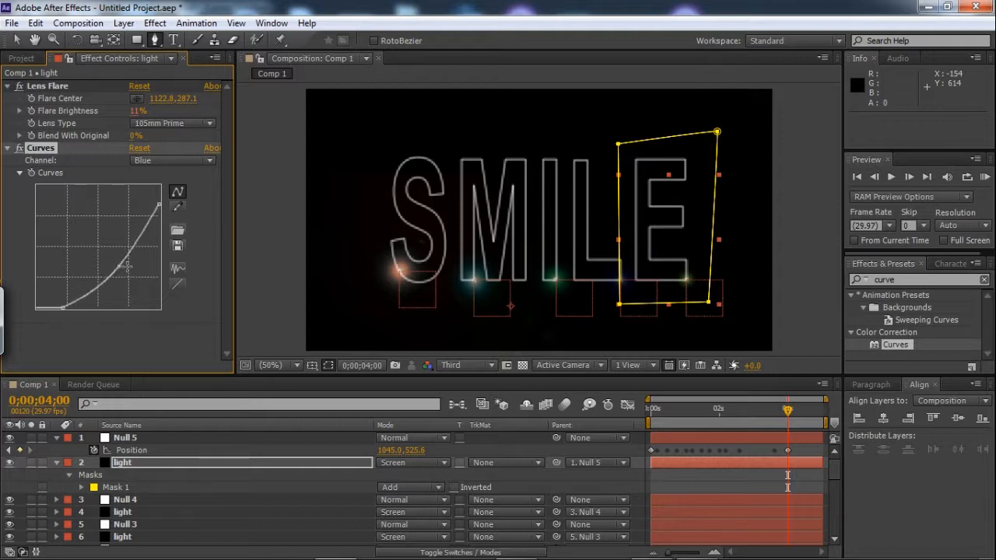
drag(67, 309, 104, 315)
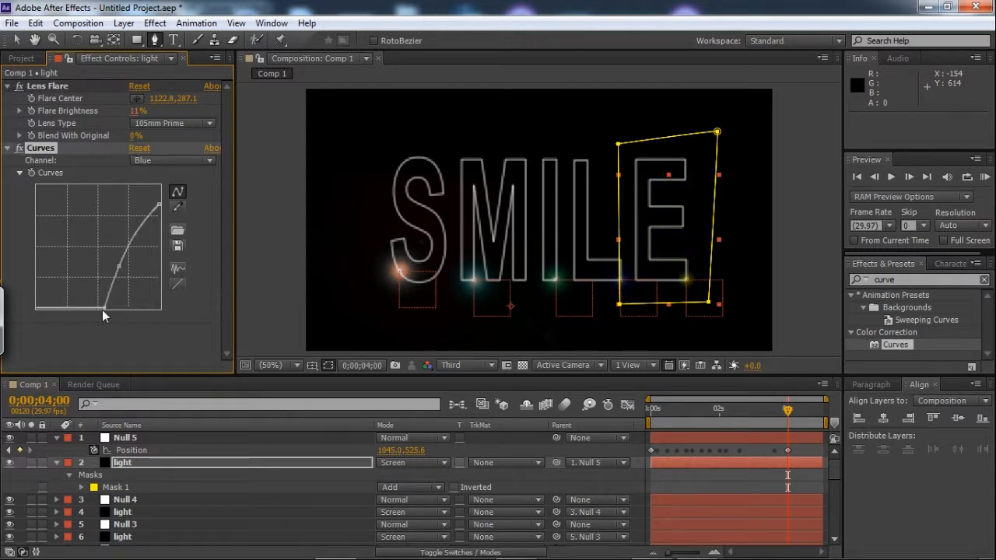
drag(116, 268, 144, 270)
- Raise the midpoint of the RGB curve on the E's light slightly and RAM-preview the composition
click(152, 163)
click(151, 176)
drag(102, 243, 93, 233)
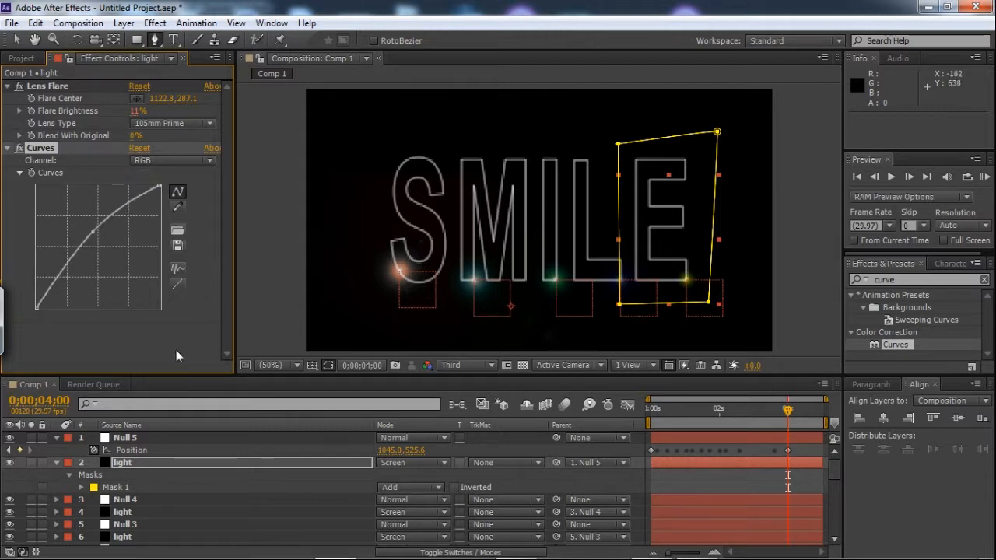
click(16, 41)
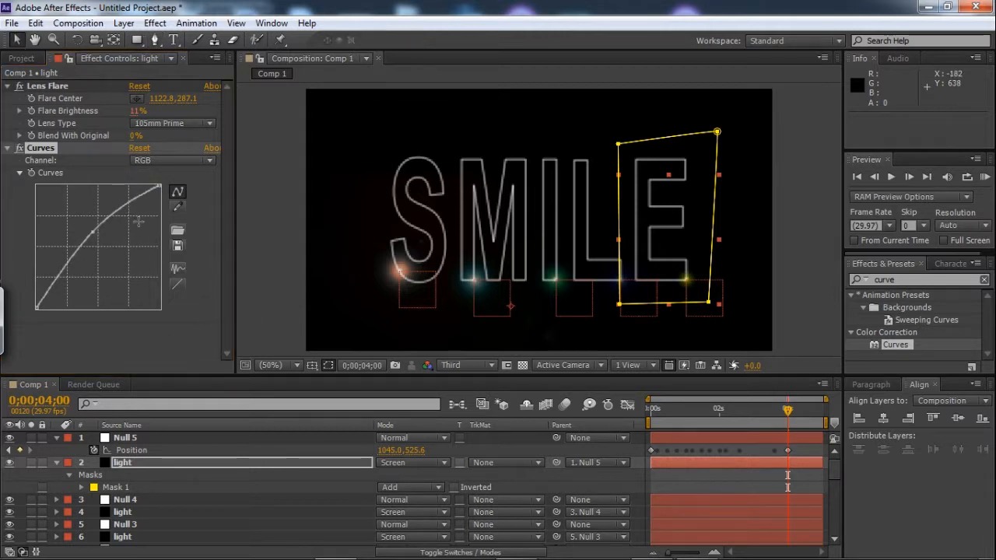
click(276, 322)
key(KP_0)
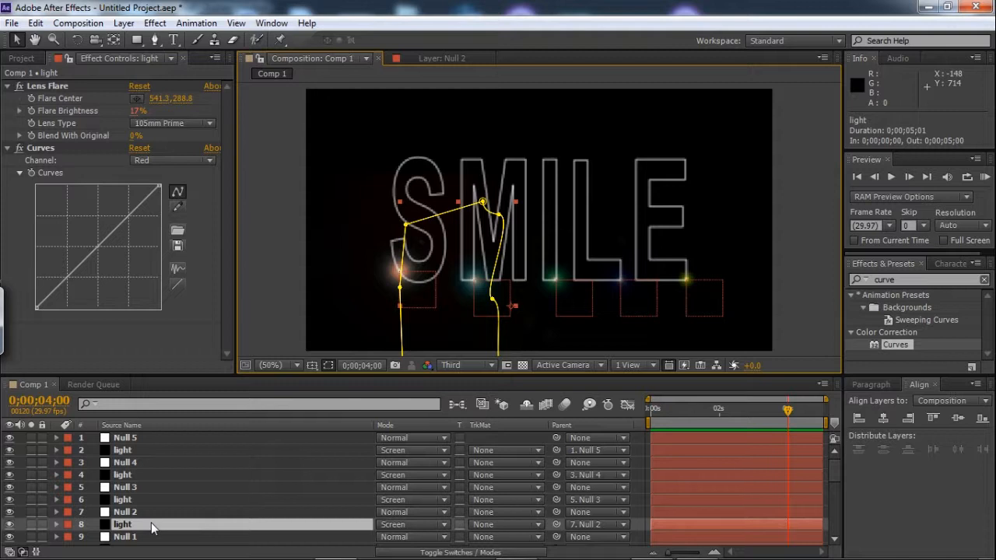
- Keyframe the S light's Opacity at 100% at 0;00;04;00 and 0% at 0;00;04;07
drag(835, 473, 837, 492)
click(57, 472)
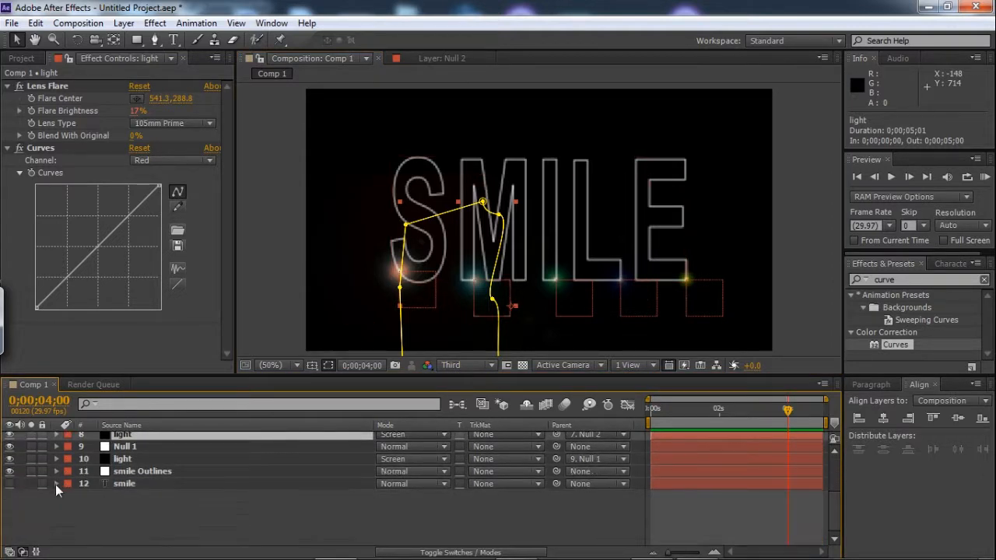
click(130, 515)
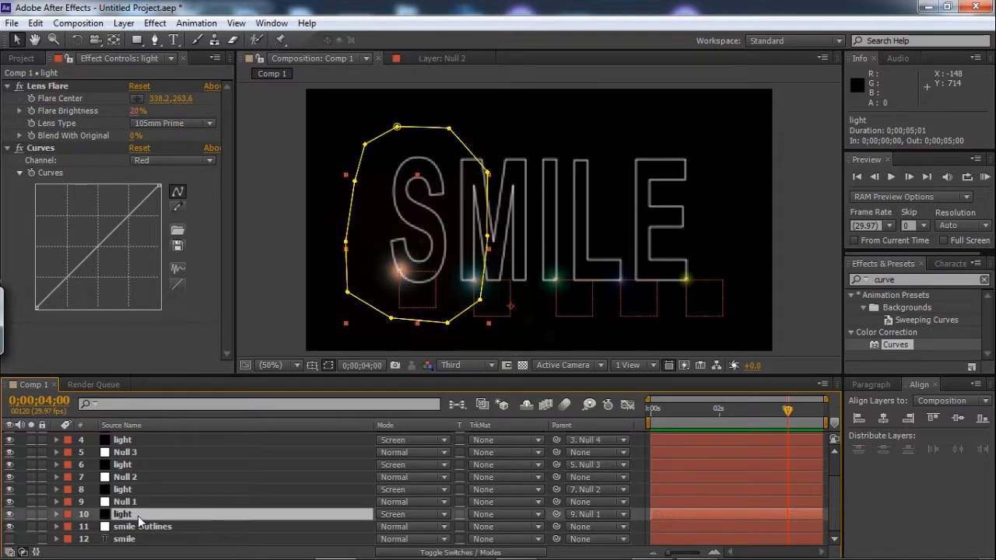
key(t)
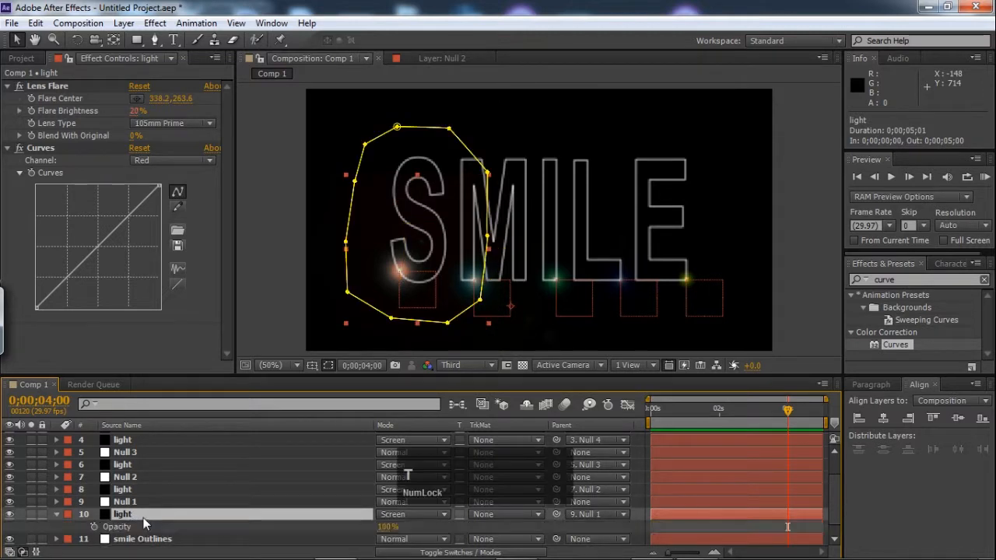
click(93, 526)
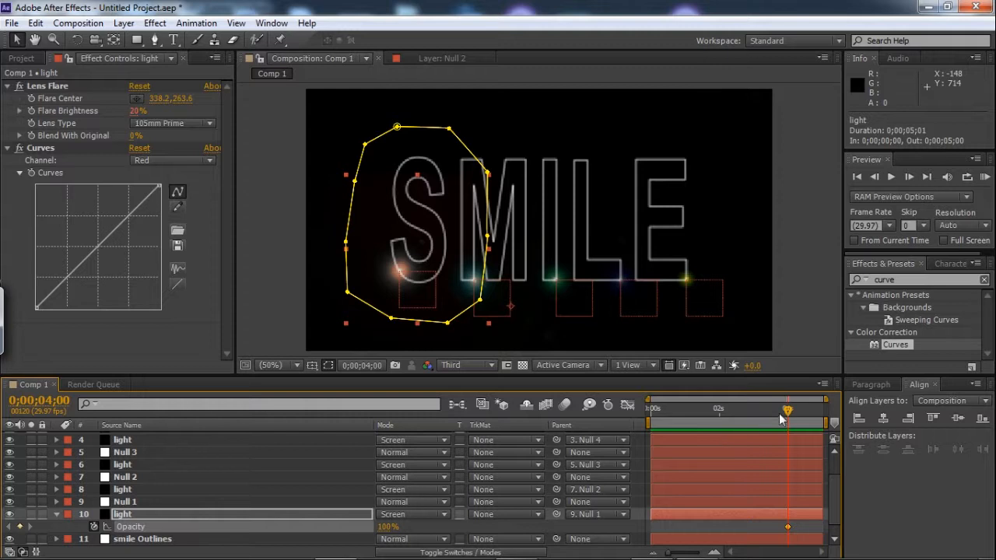
drag(788, 412, 794, 413)
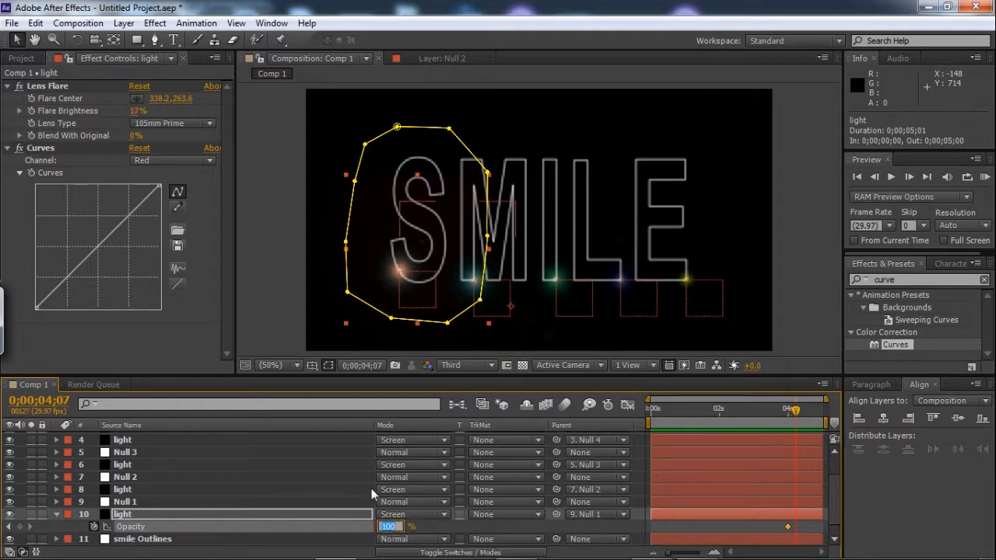
text(0)
key(Return)
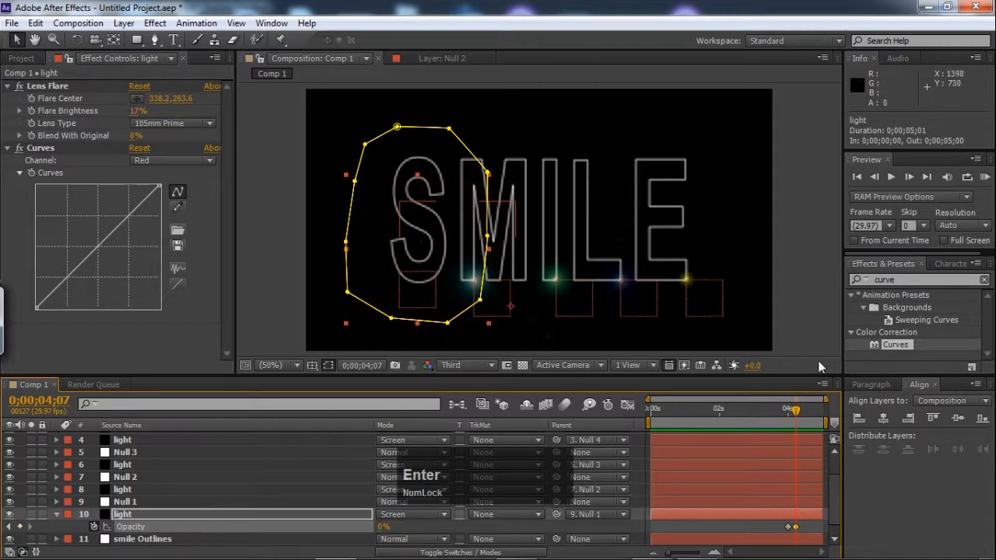
- Keyframe the S light's Opacity at 0% at 0;00;00;00 and 100% at 0;00;00;06
drag(792, 413, 634, 425)
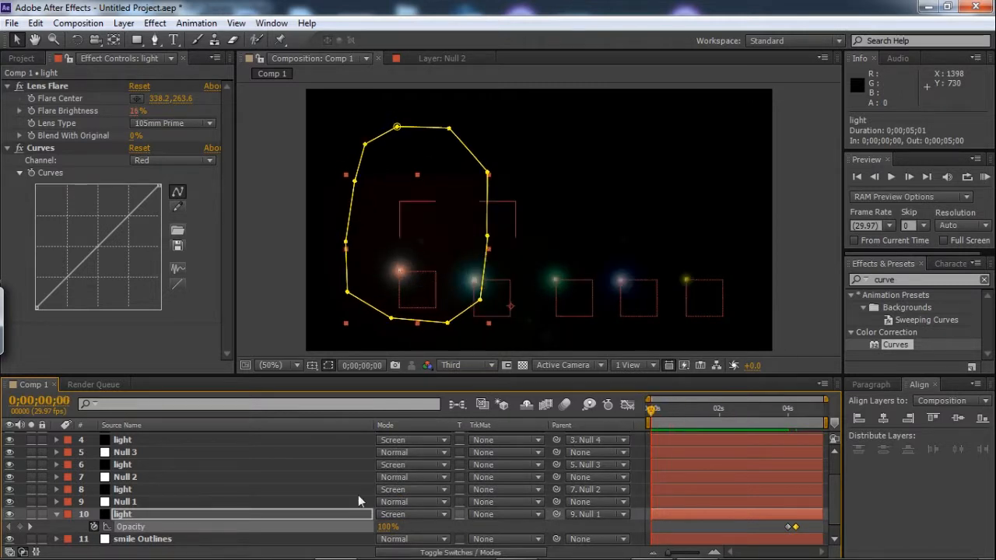
click(385, 527)
text(0)
key(Return)
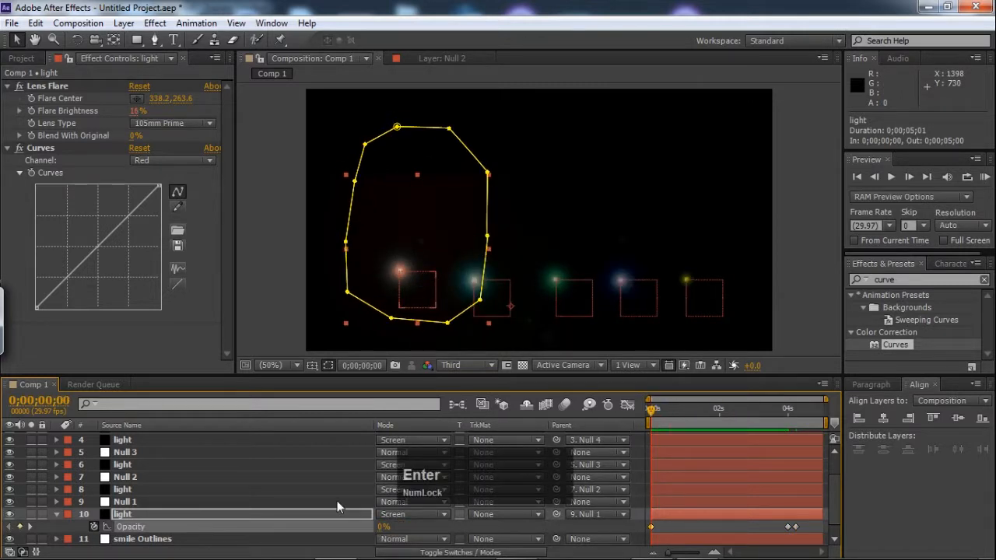
drag(651, 414, 657, 415)
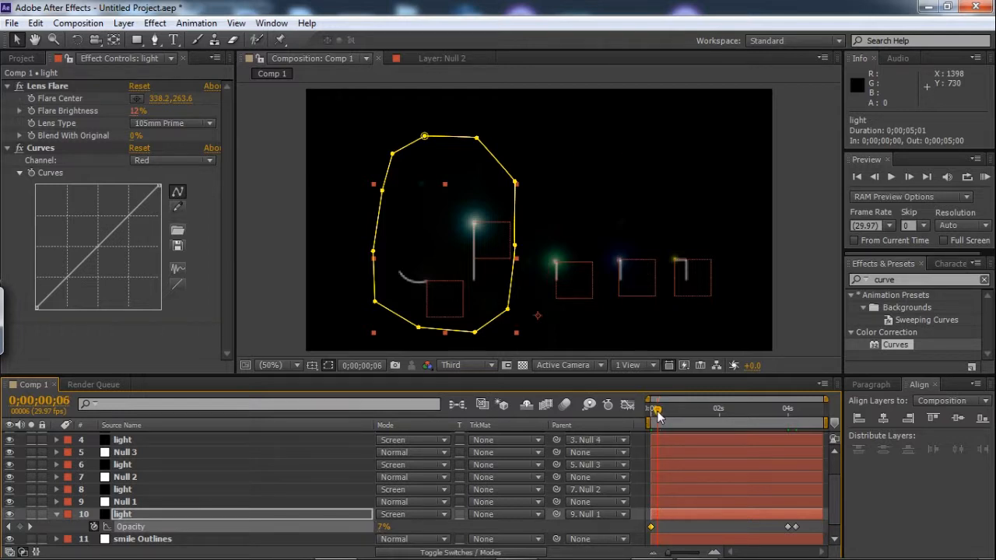
text(100)
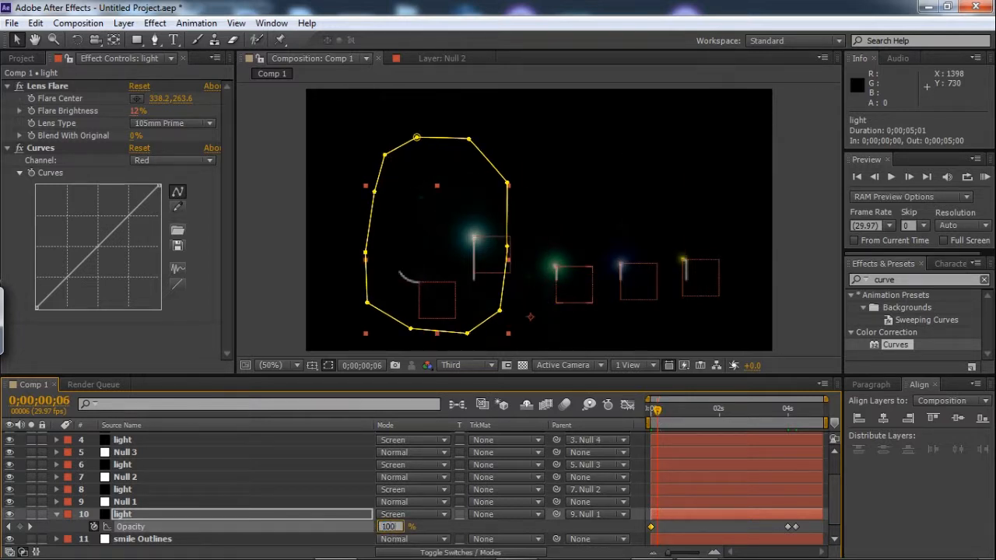
key(Return)
- Apply Easy Ease to all four Opacity keyframes of the S light and copy them with the playhead at 0;00;00;00
drag(661, 420, 635, 410)
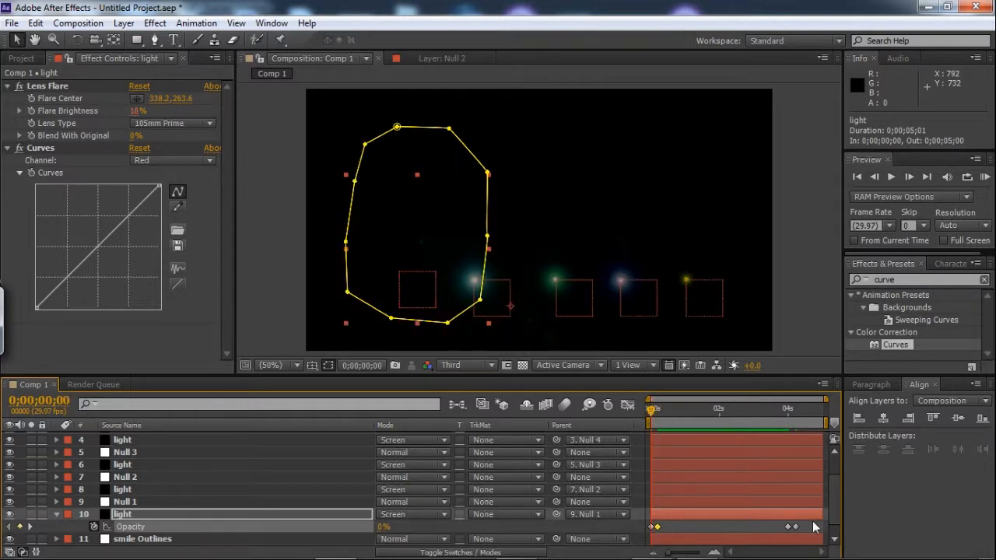
drag(766, 534, 647, 544)
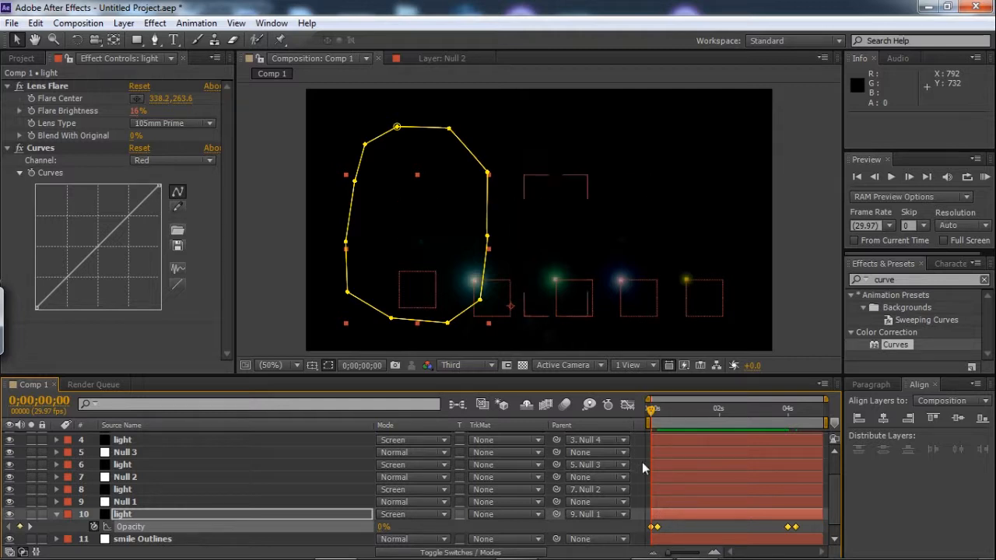
key(F9)
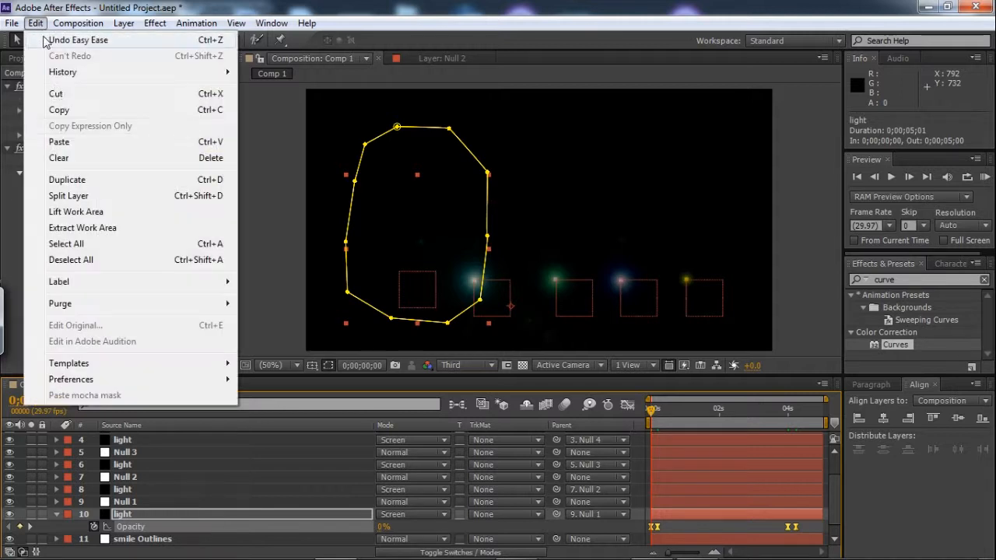
click(77, 110)
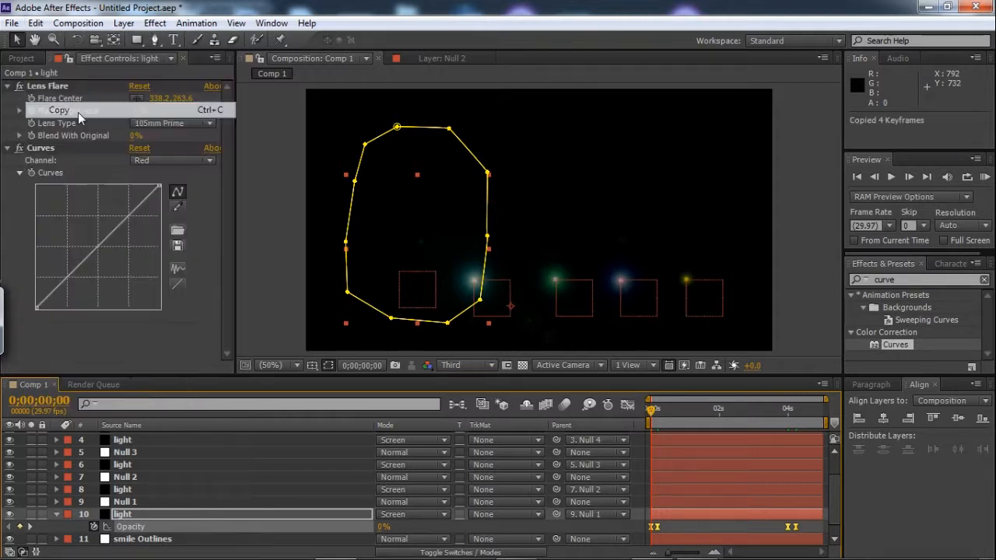
- Paste the copied Opacity keyframes onto the M and I light layers at the start of the timeline
click(139, 488)
key(t)
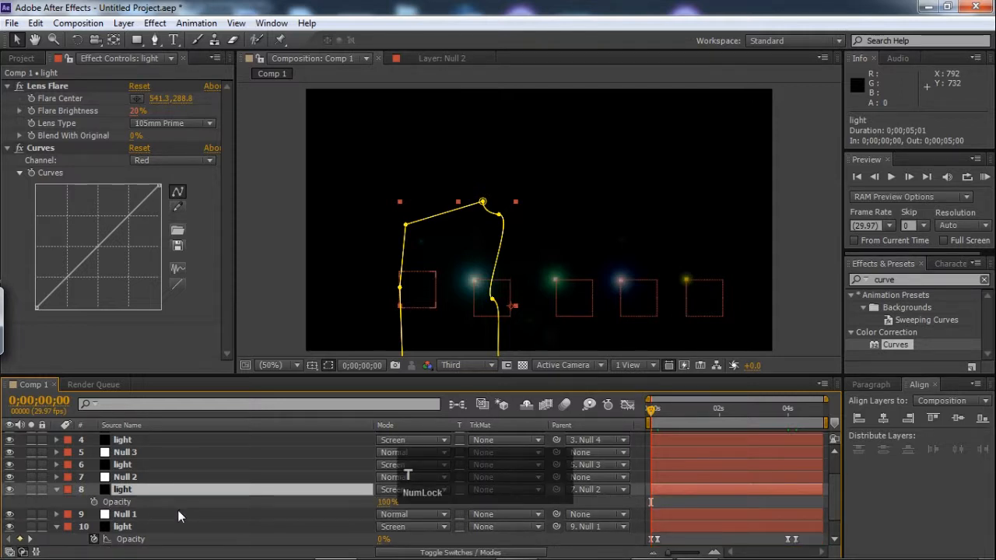
key(ctrl+v)
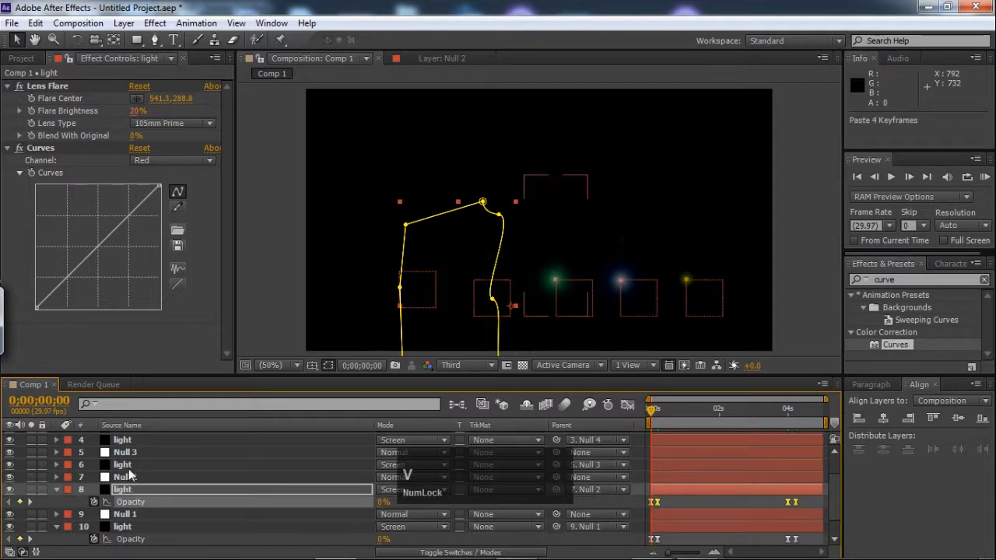
click(133, 465)
key(t)
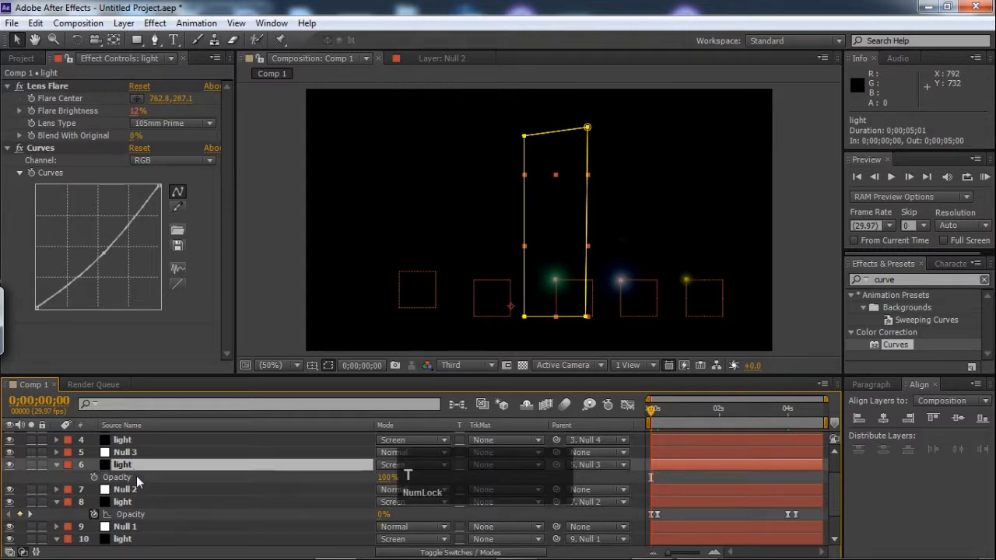
key(ctrl+v)
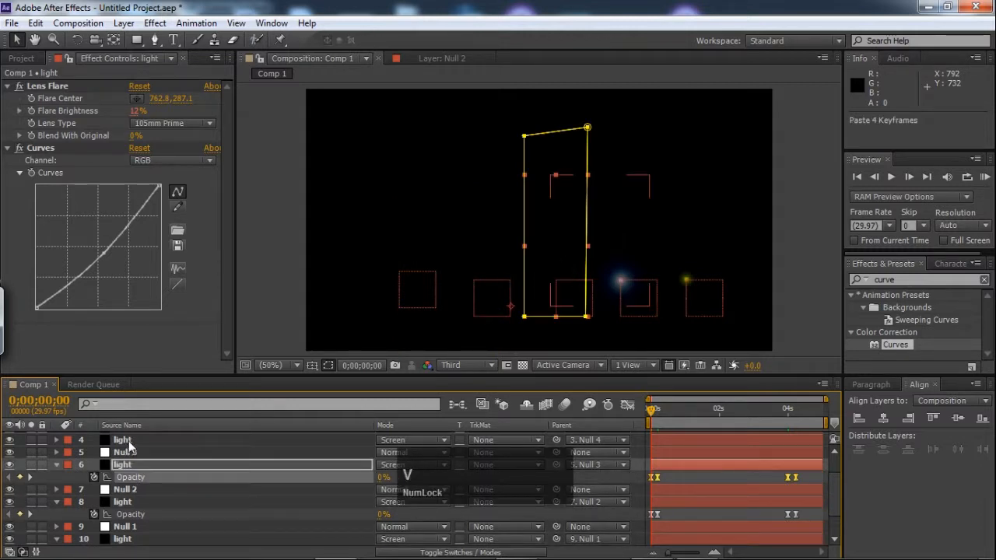
- Paste the same Opacity keyframes onto the L and E light layers at the start of the timeline
click(133, 445)
key(t)
key(ctrl+v)
drag(839, 496, 832, 458)
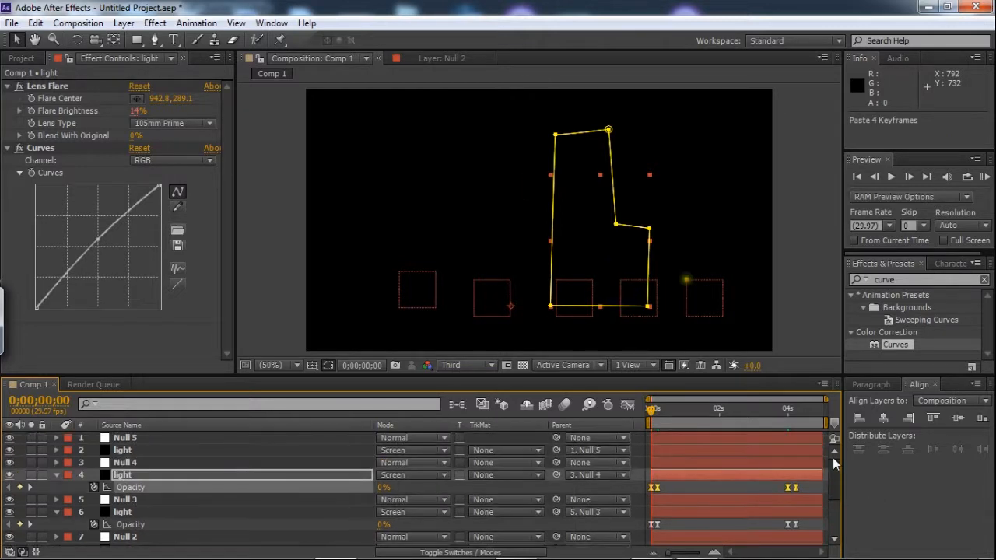
click(158, 449)
key(t)
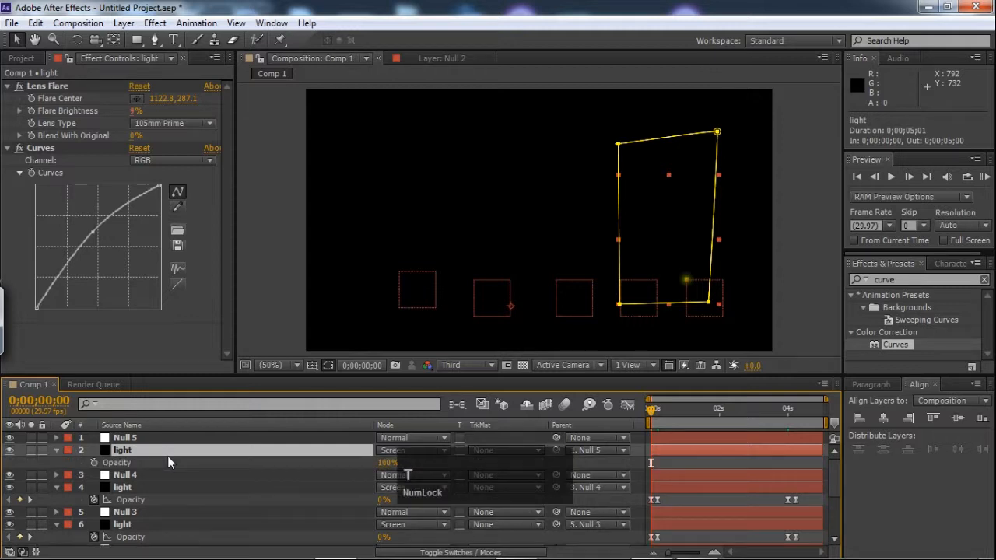
key(ctrl+v)
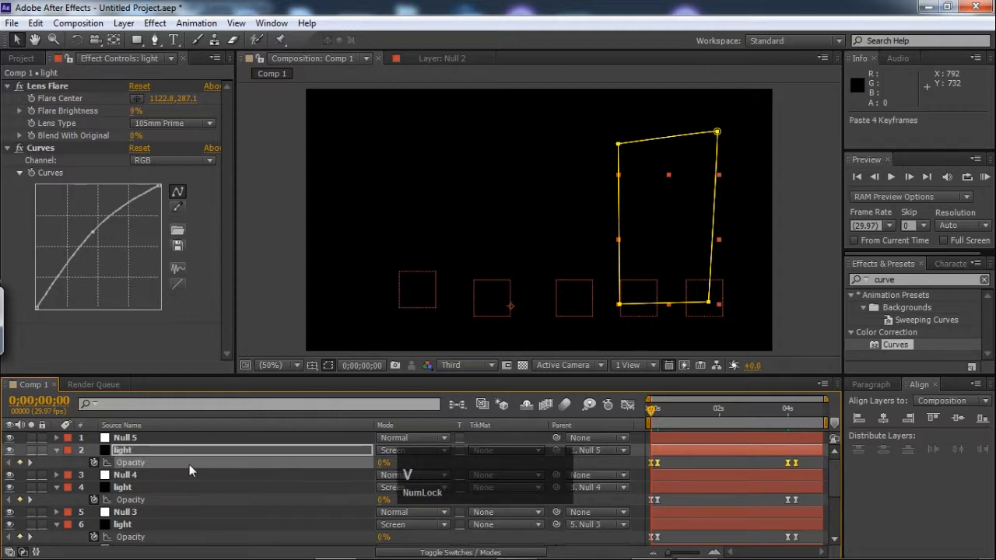
- RAM-preview the whole animation to check the lights' fade-in and fade-out, then stop playback
click(279, 336)
key(KP_0)
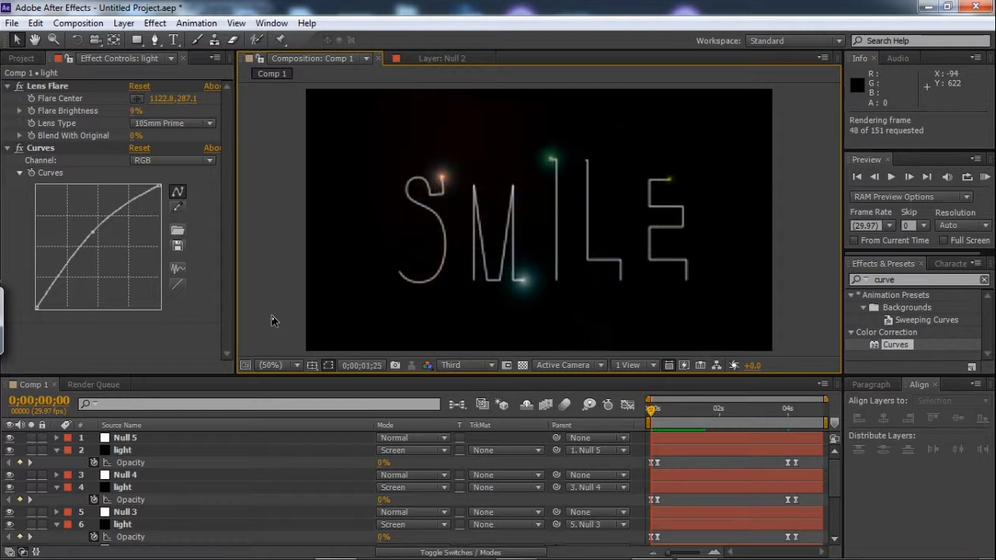
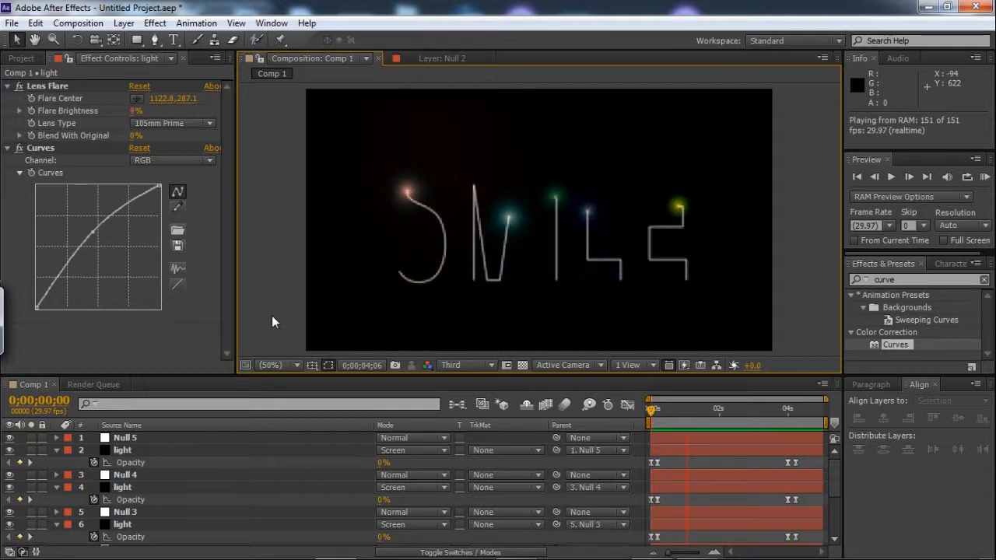
key(space)
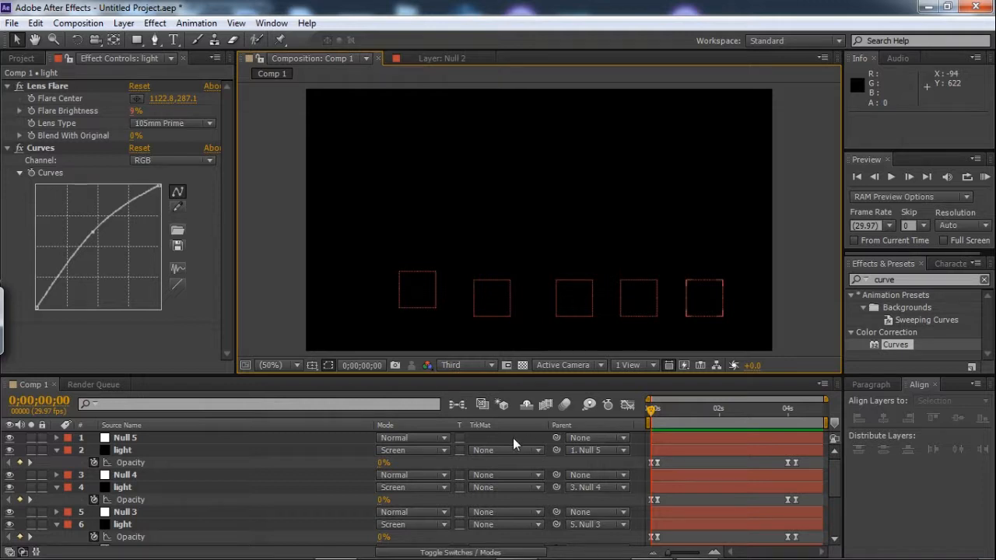
- Enable Motion Blur and the 3D Layer switch for the nulls, lights and smile Outlines layers
click(482, 551)
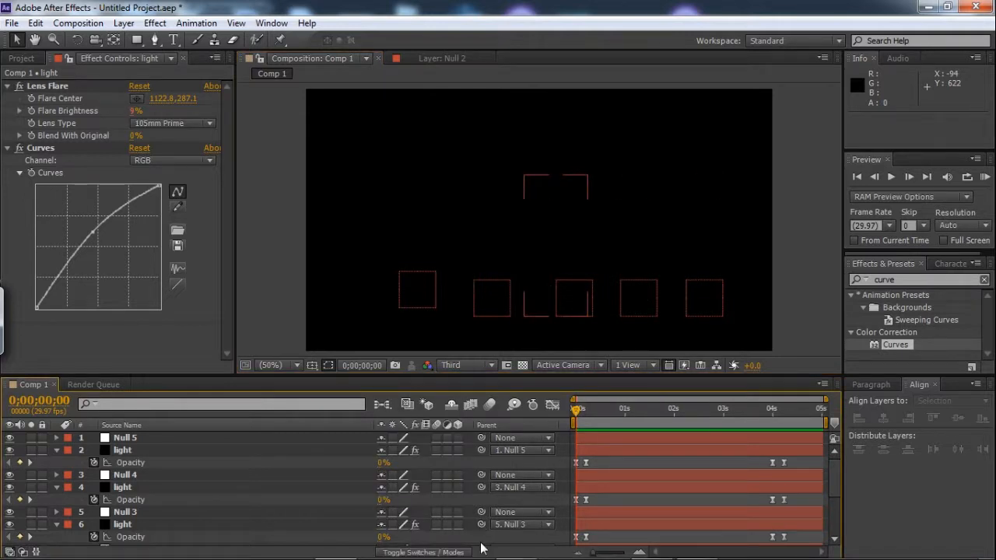
drag(437, 438, 439, 555)
drag(434, 521, 441, 558)
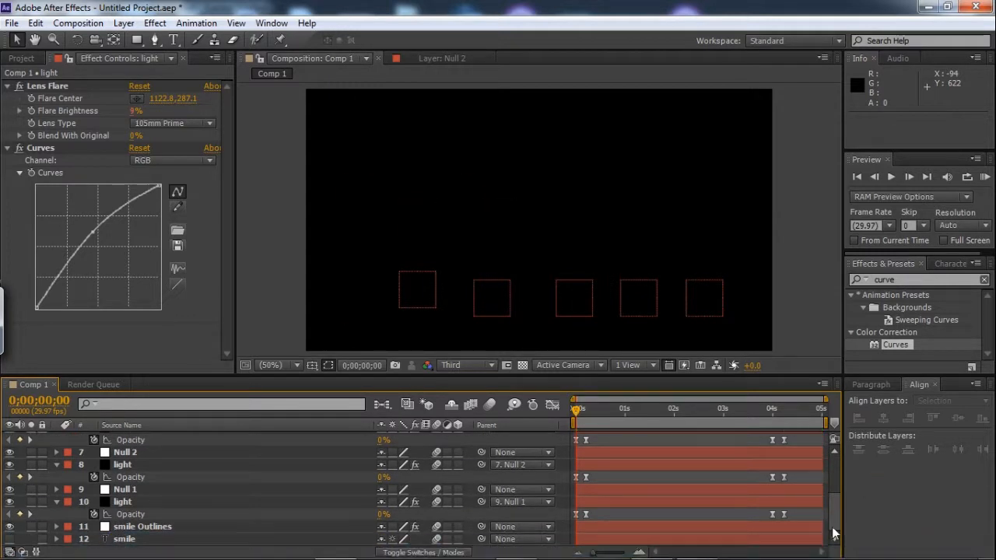
scroll(455, 482, up, 10)
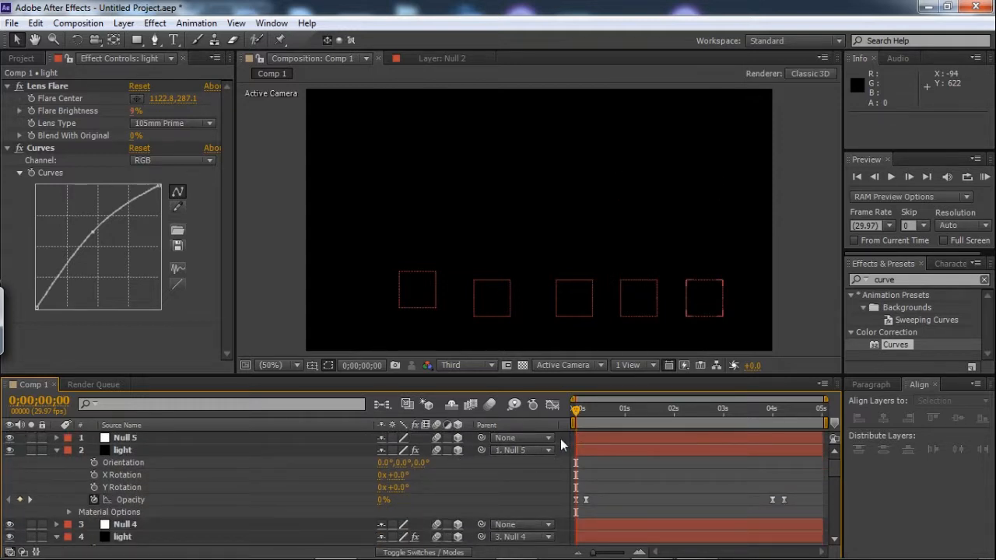
- Add a two-node camera named Camera 1 to the composition with a 75 mm focal length
right_click(562, 441)
mouse_move(629, 285)
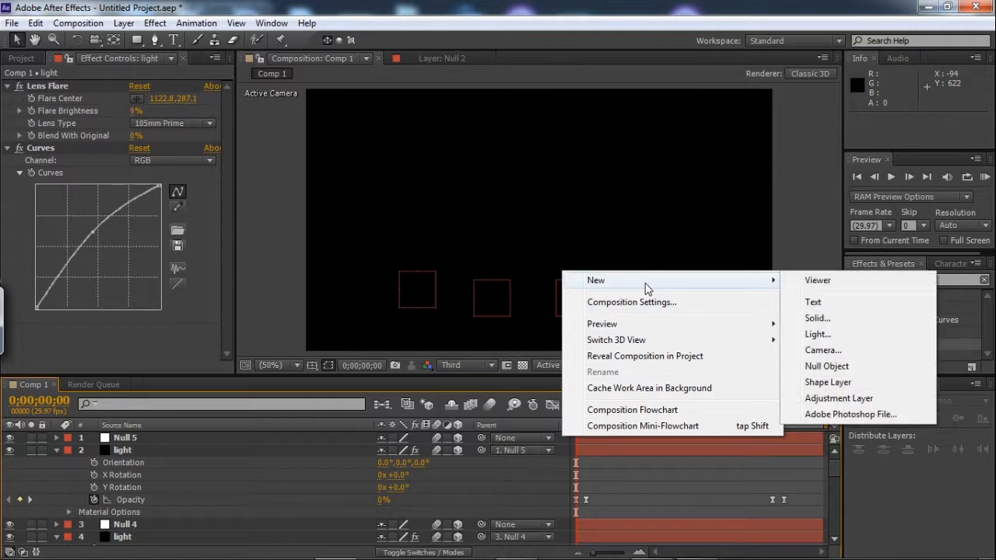
click(822, 350)
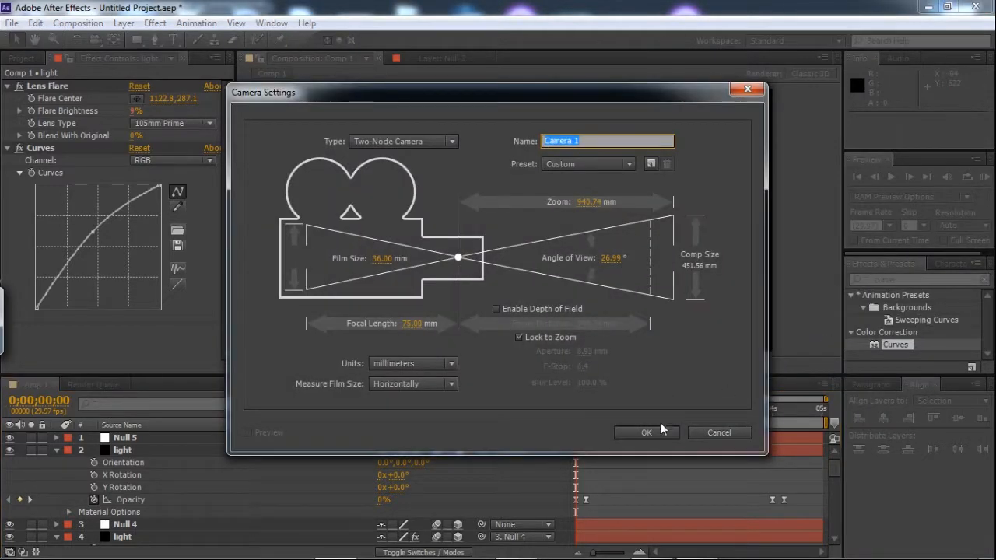
click(660, 429)
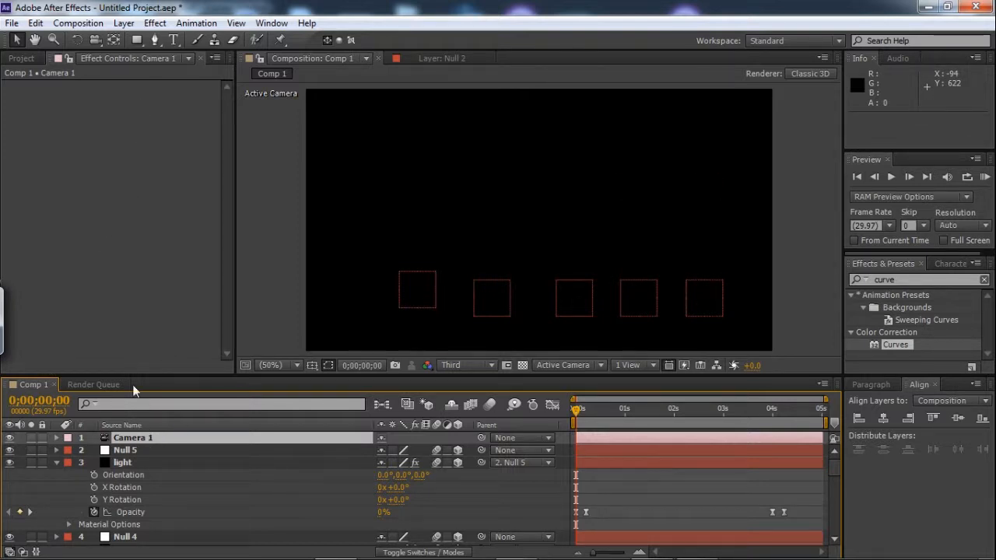
- Keyframe Camera 1's Position at the start of the timeline and orbit the camera to about -664.7, 661.9, -2306
click(57, 438)
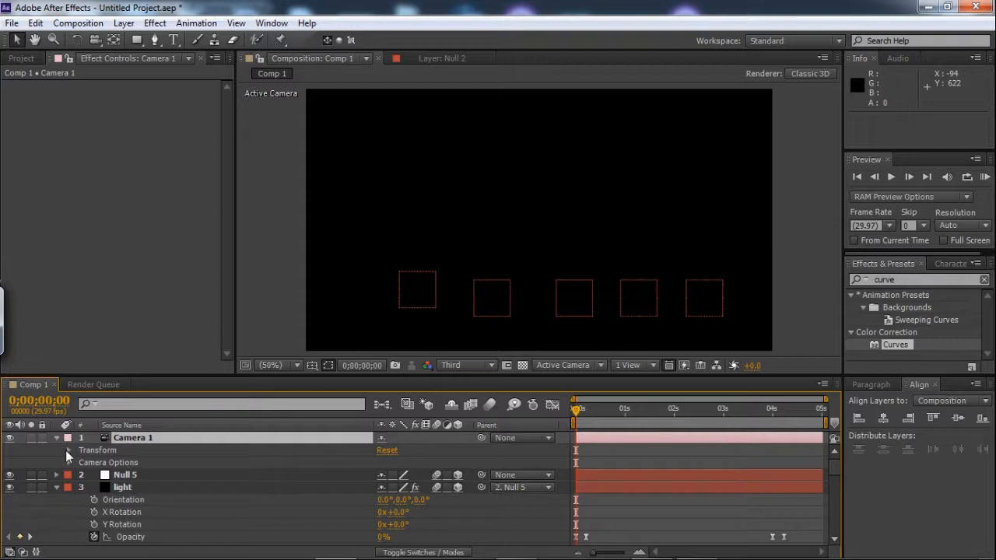
click(68, 462)
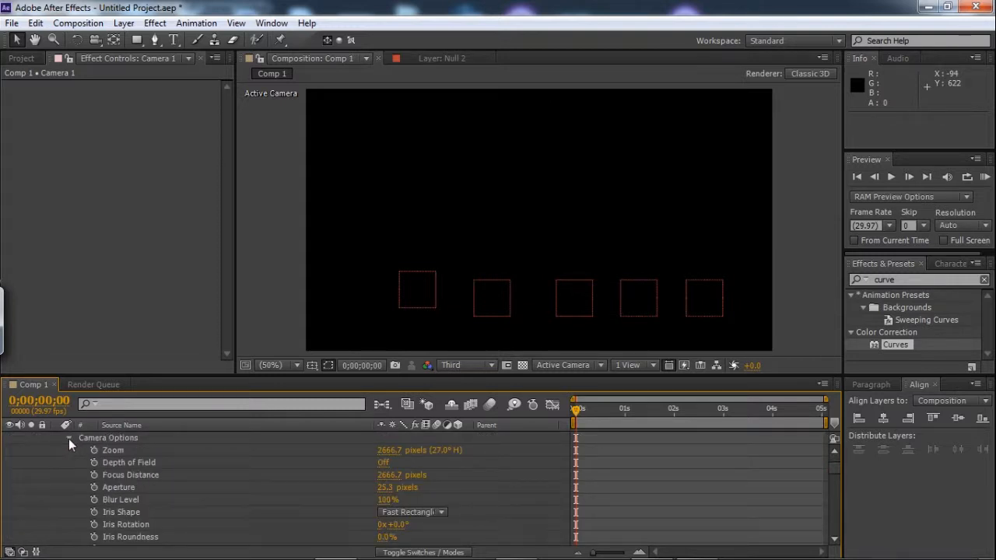
click(68, 438)
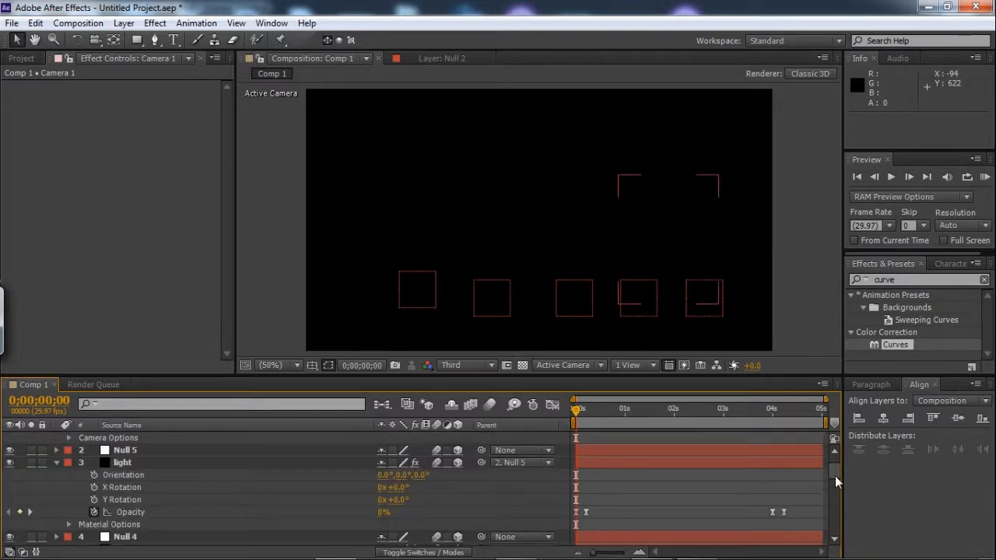
drag(834, 482, 836, 463)
click(69, 450)
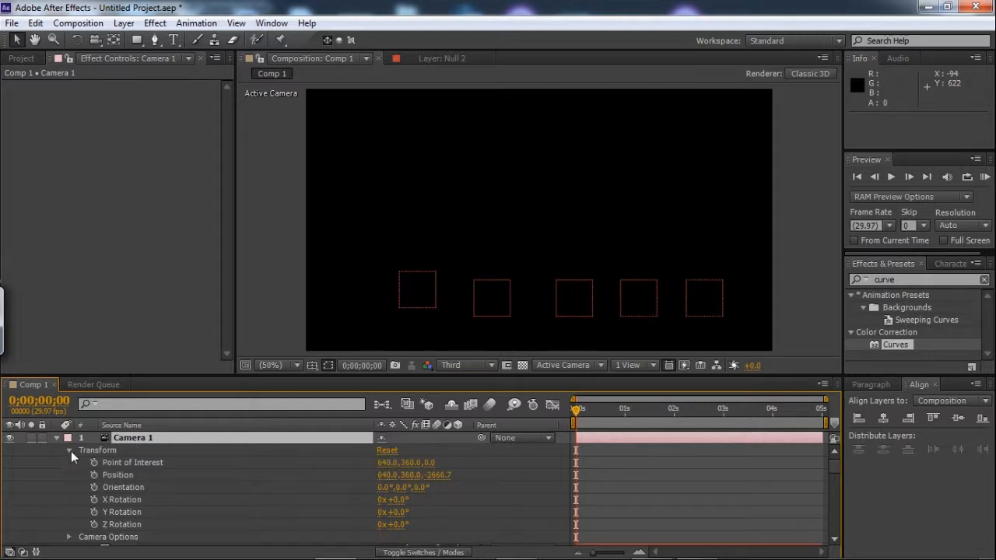
click(123, 476)
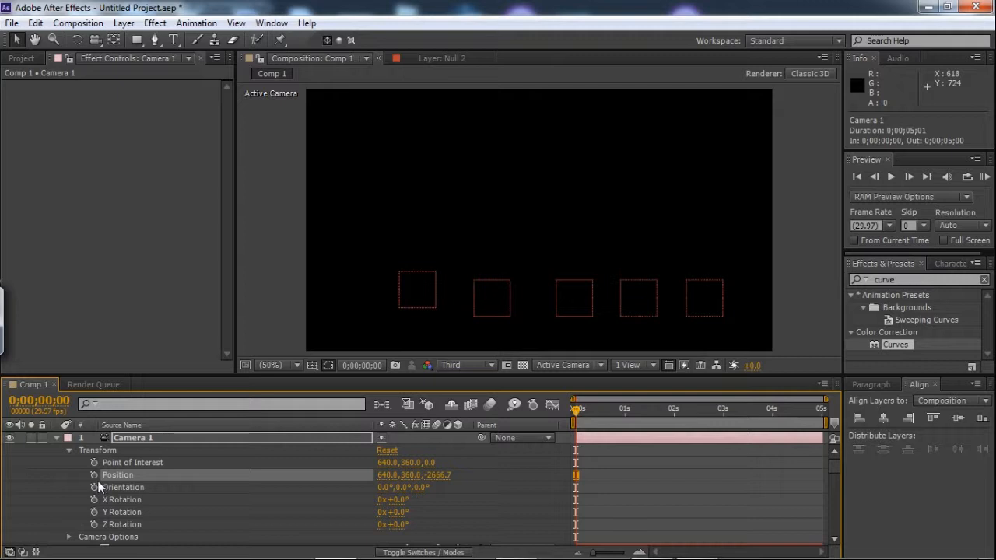
drag(95, 39, 160, 55)
drag(350, 231, 392, 230)
- Orbit the camera to about 1413.8, 685, -2531.1 at 0;00;04;01 as a second Position keyframe, and RAM-preview the move from the start
drag(580, 411, 777, 411)
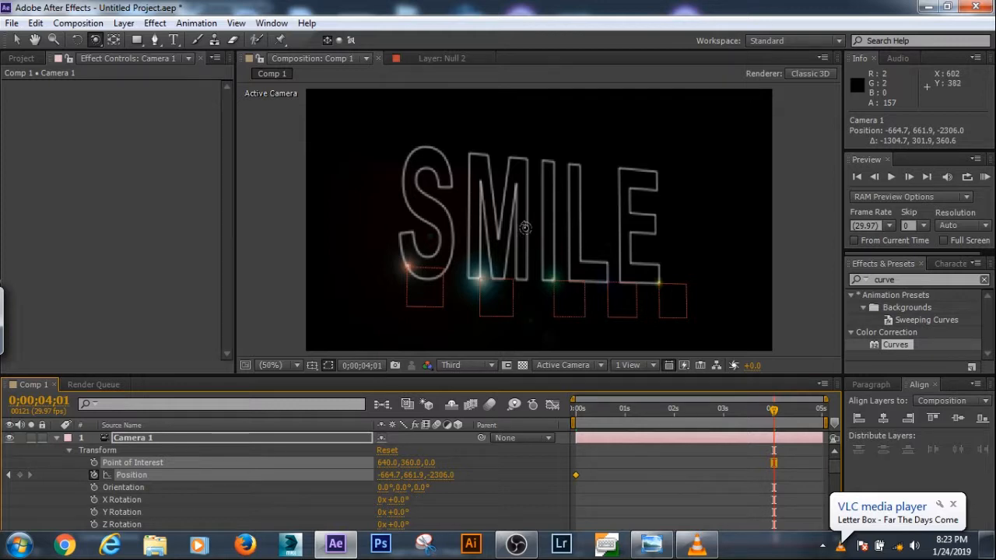
drag(517, 232, 444, 251)
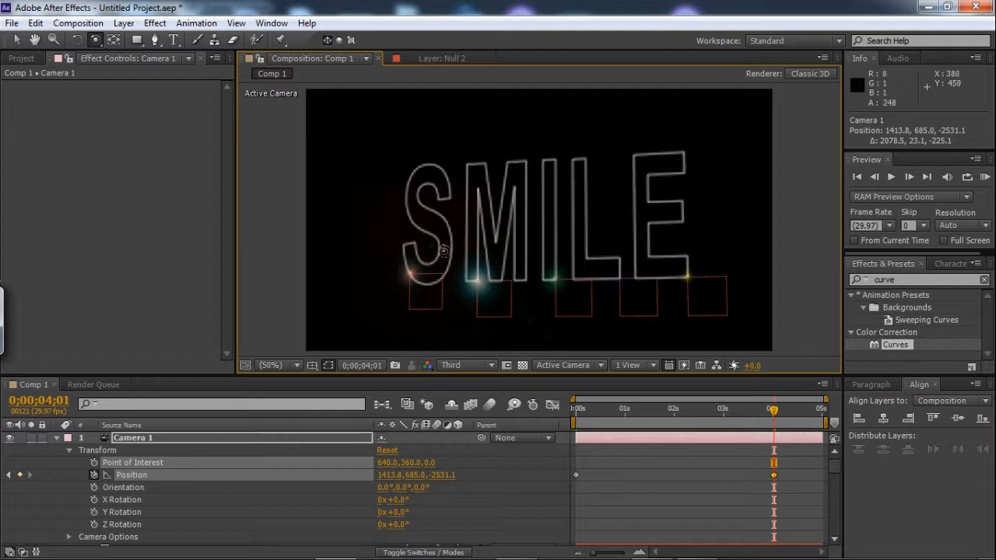
drag(773, 412, 589, 411)
key(KP_0)
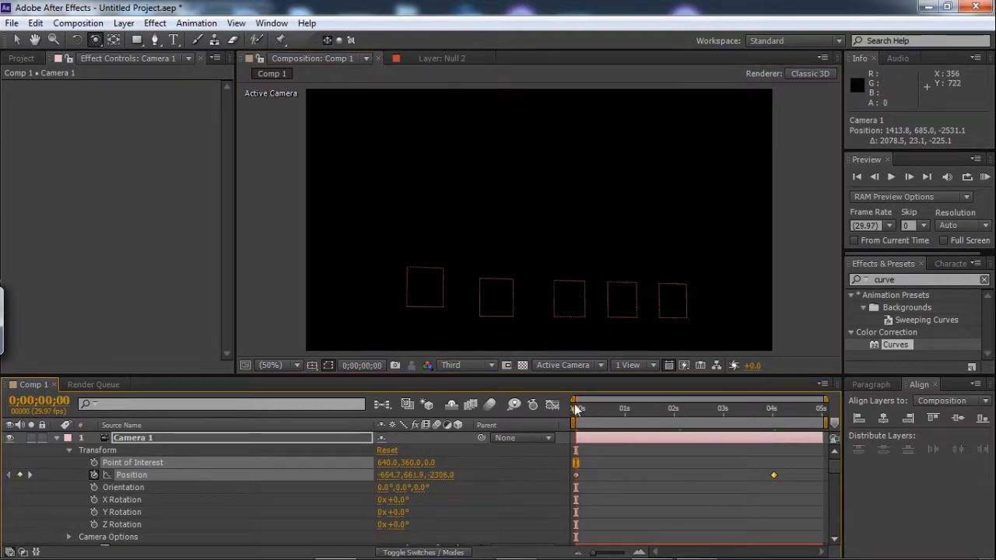